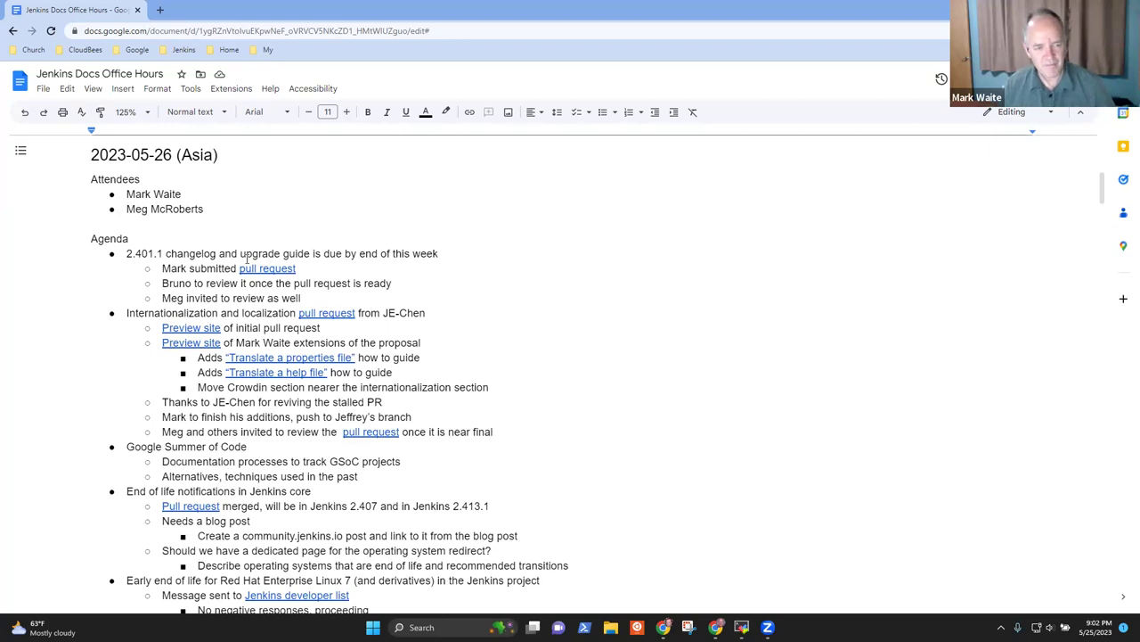
# Highlight each agenda item in turn: 2.401.1 changelog, Internationalization, Google Summer of Code, End of life notifications
pyautogui.click(260, 253)
pyautogui.hotkey('shift', 'End')
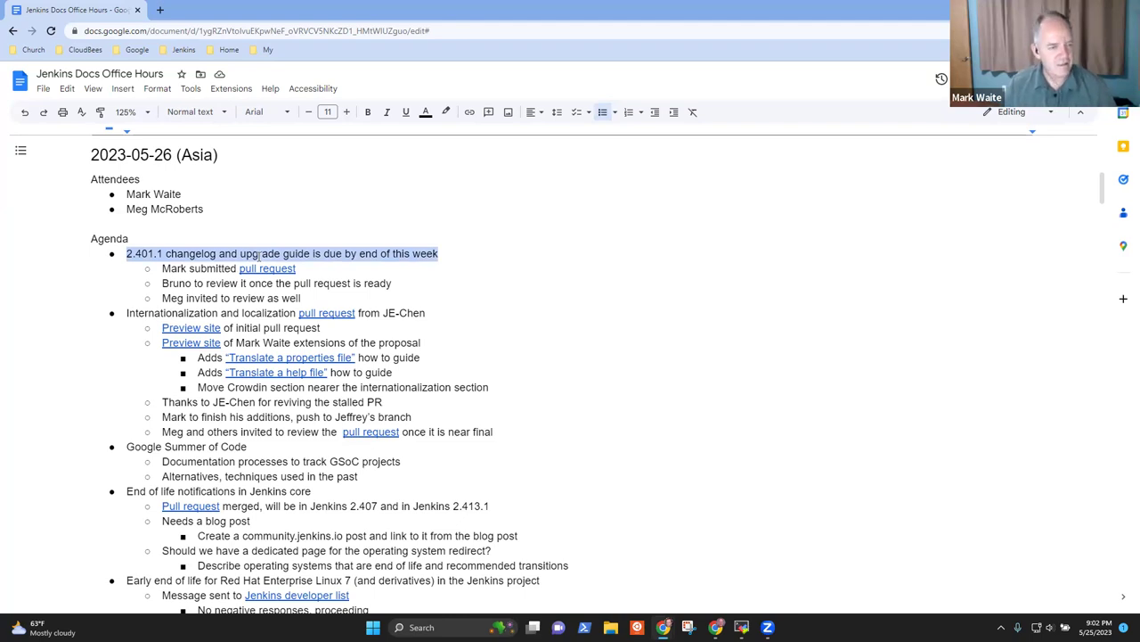
pyautogui.press('Down')
pyautogui.press('Down')
pyautogui.press('Down')
pyautogui.hotkey('shift', 'Home')
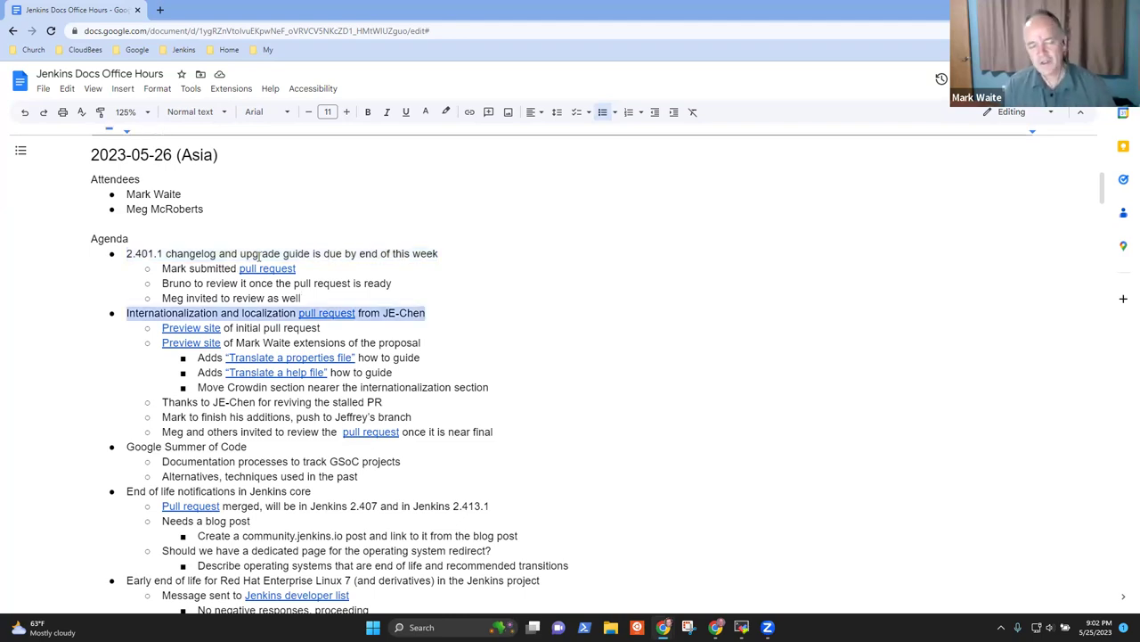
pyautogui.press('Down')
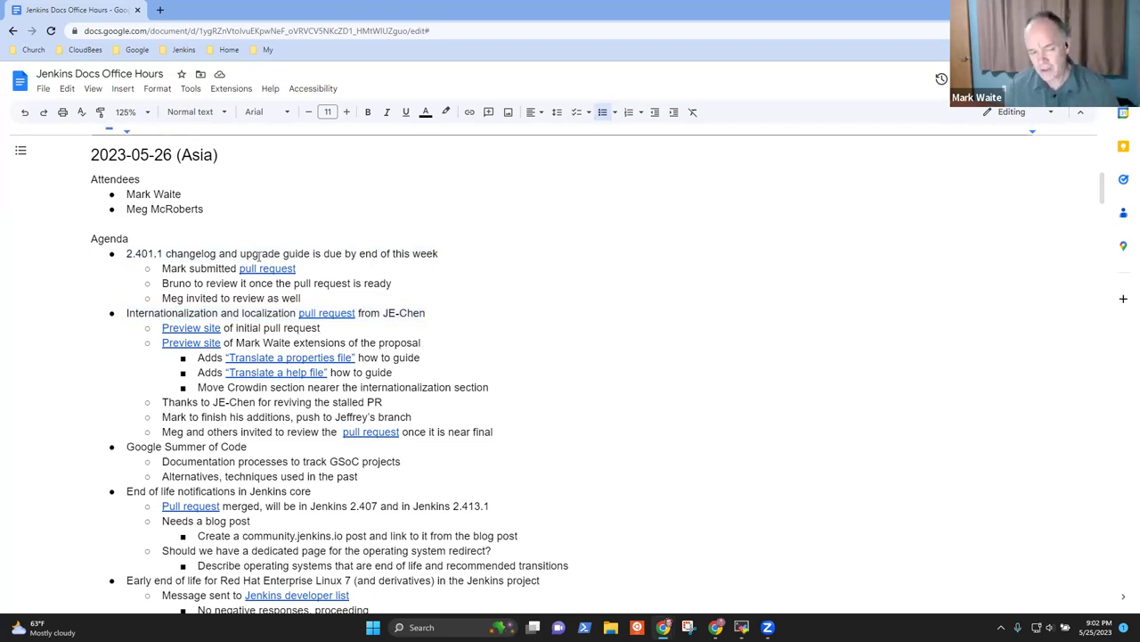
pyautogui.hotkey('shift', 'Home')
pyautogui.press('Down')
pyautogui.press('Down')
pyautogui.press('Down')
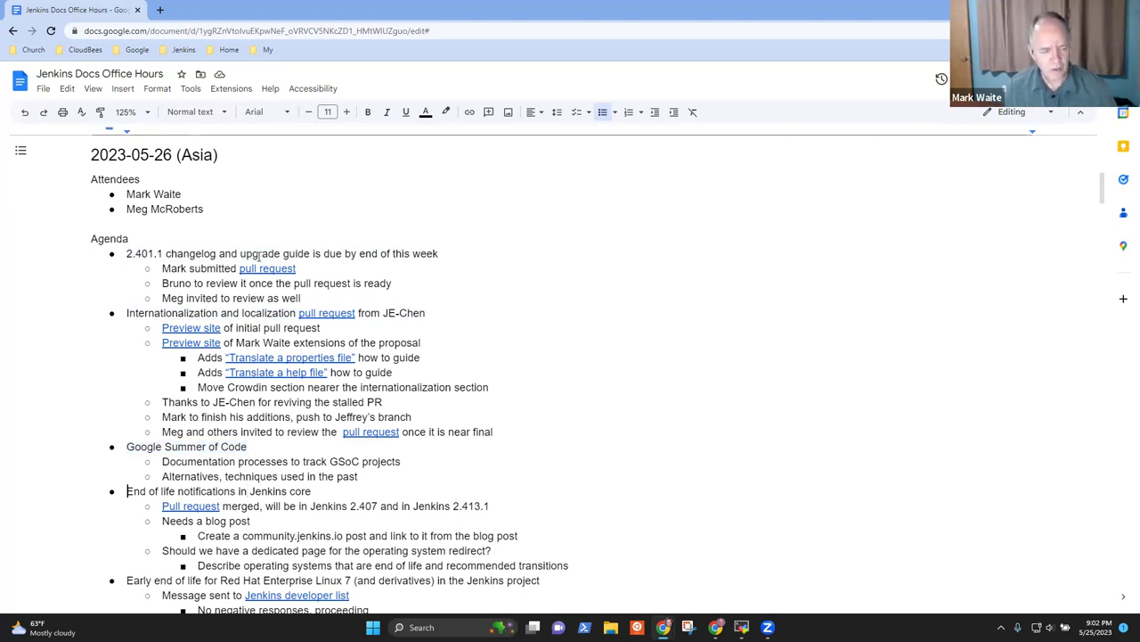
pyautogui.hotkey('shift', 'End')
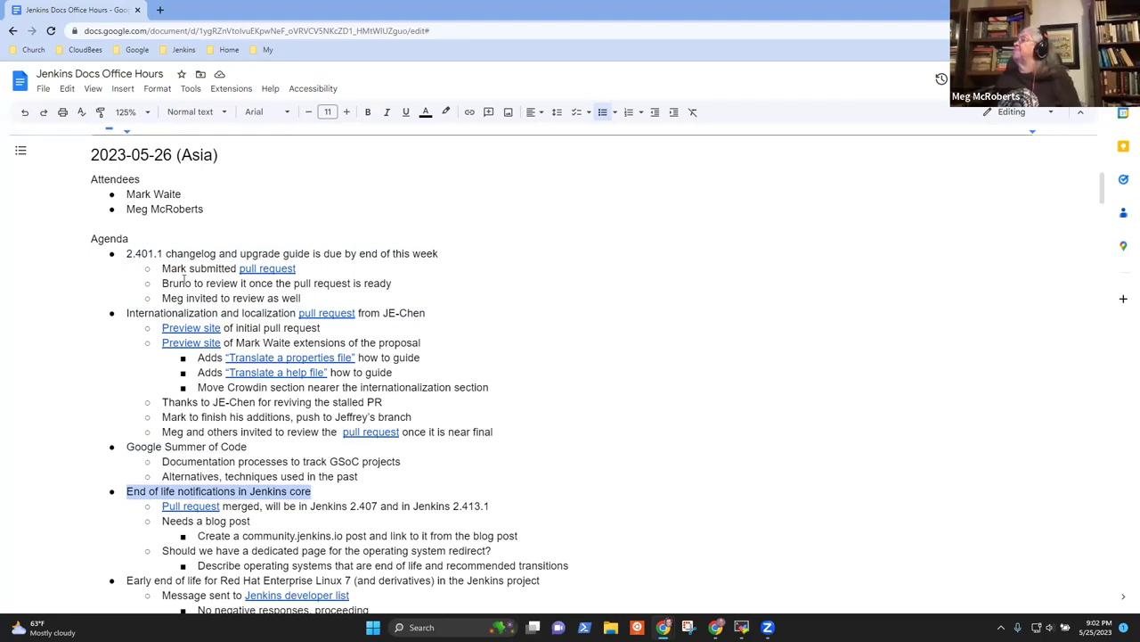
pyautogui.click(178, 254)
pyautogui.tripleClick(178, 253)
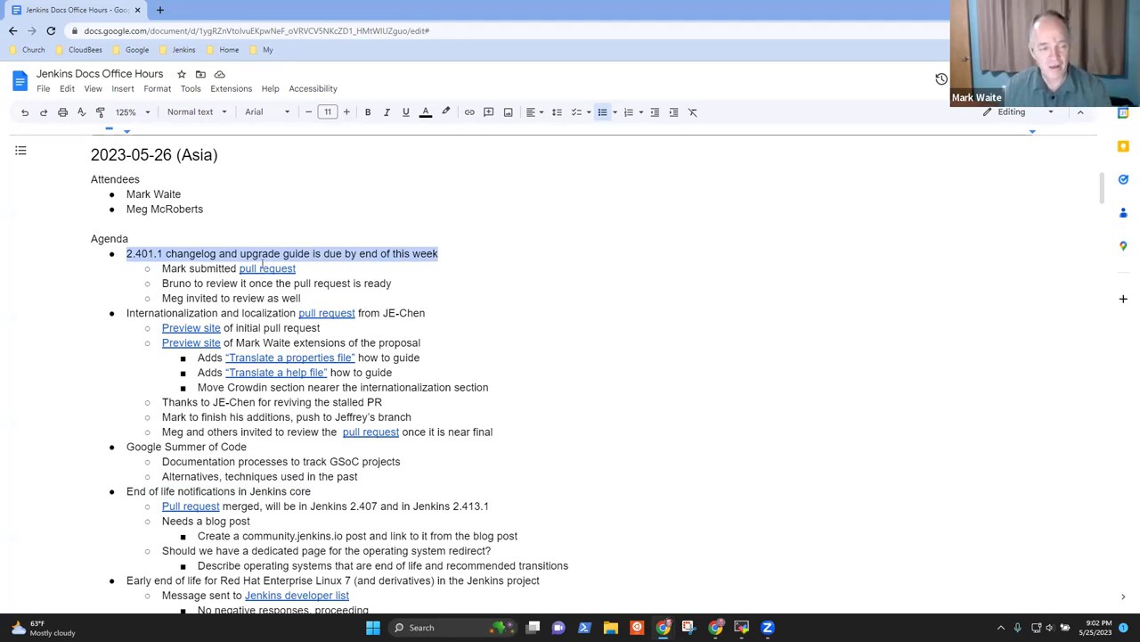
# Open pull request #6408 from the changelog item's link and scroll through its description
pyautogui.click(263, 267)
pyautogui.click(325, 293)
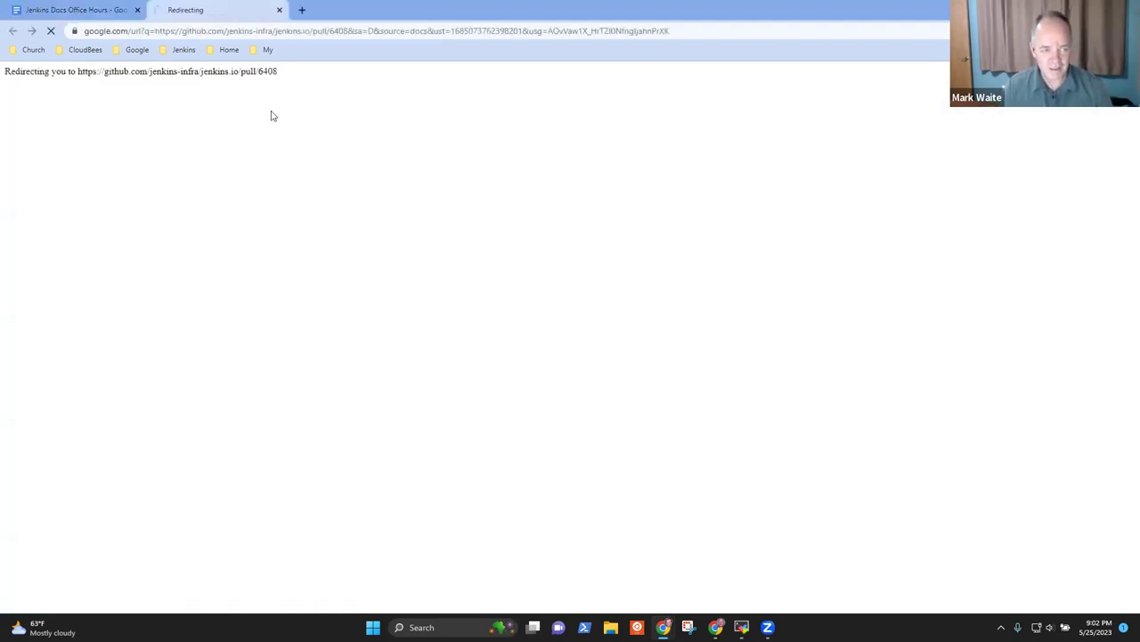
pyautogui.scroll(-2, 515, 202)
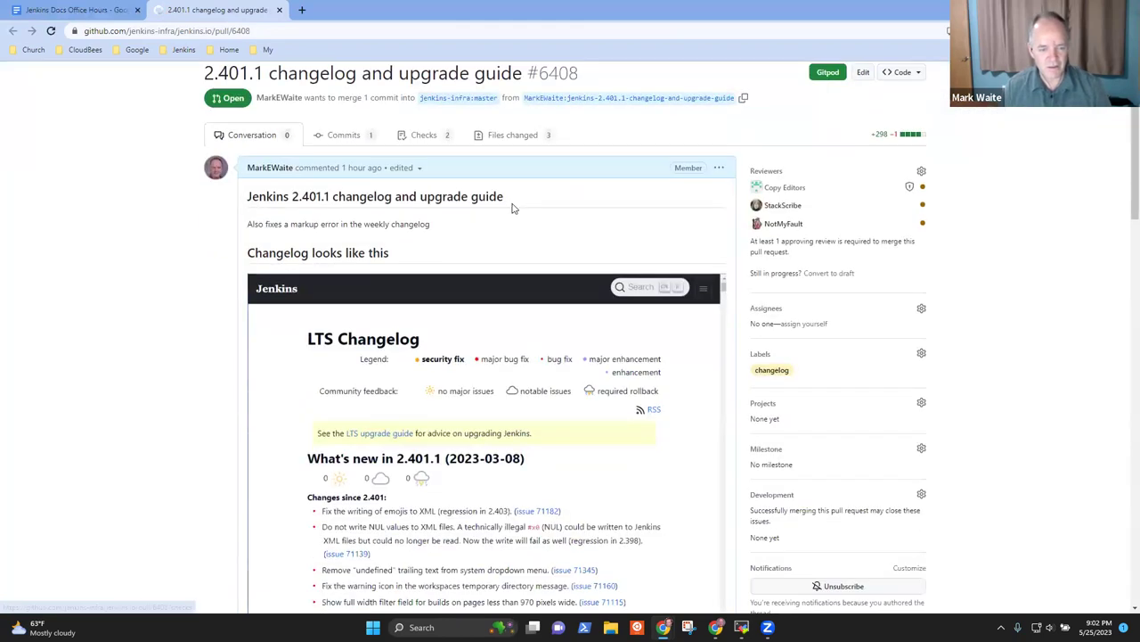
pyautogui.scroll(-2, 515, 201)
pyautogui.scroll(-2, 482, 263)
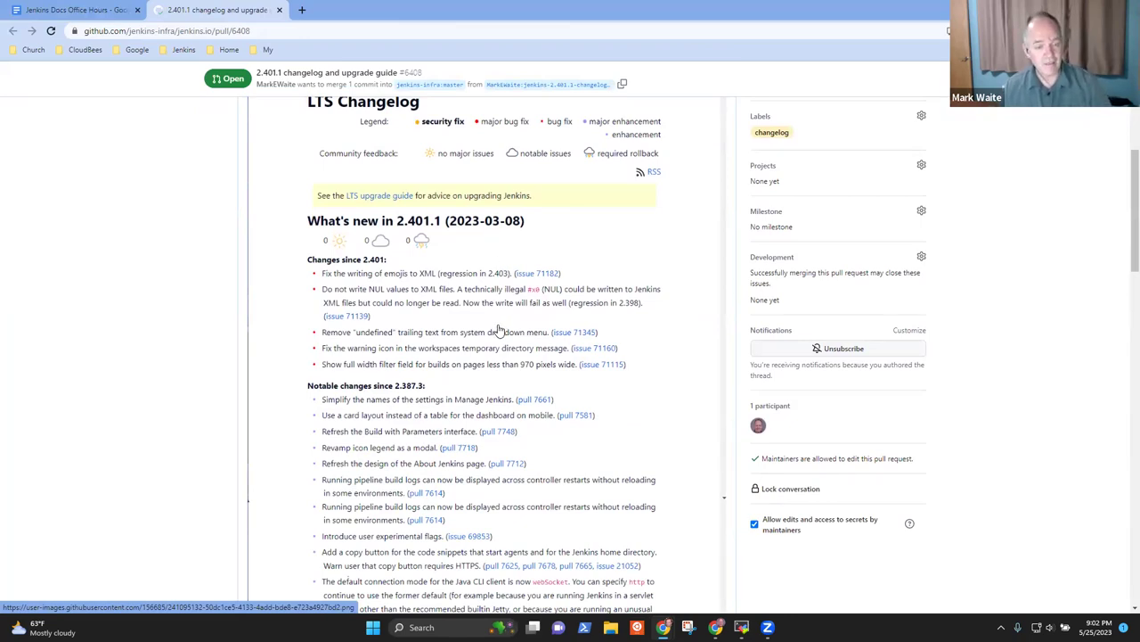
pyautogui.scroll(-3, 504, 332)
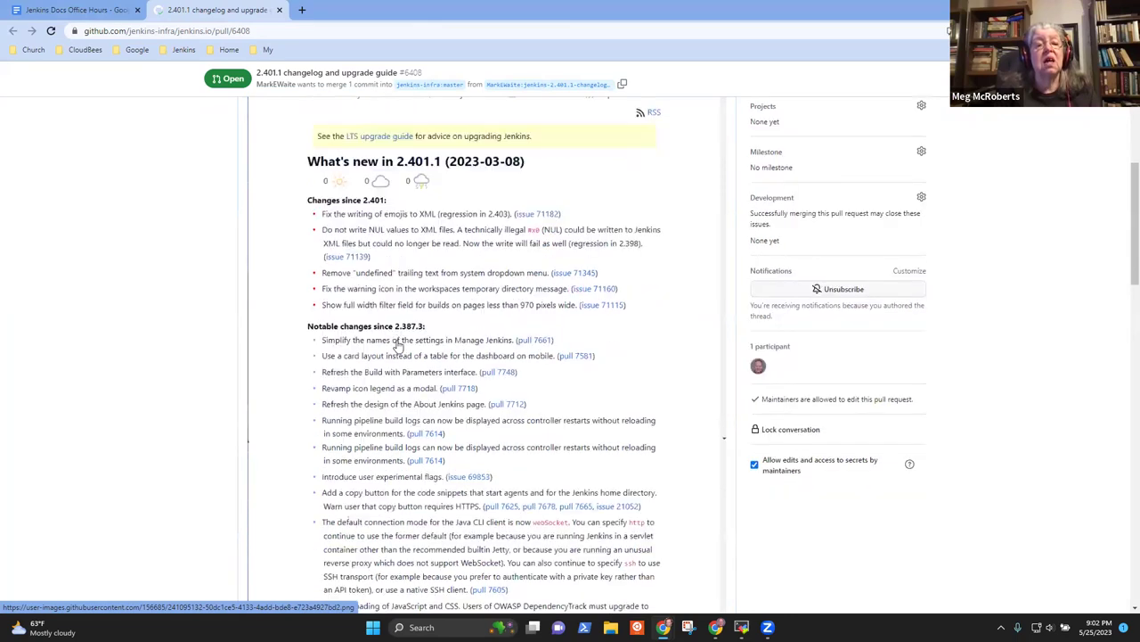
# Review the changelog and upgrade guide previews, viewing the upgrade guide image on its own
pyautogui.scroll(3, 456, 329)
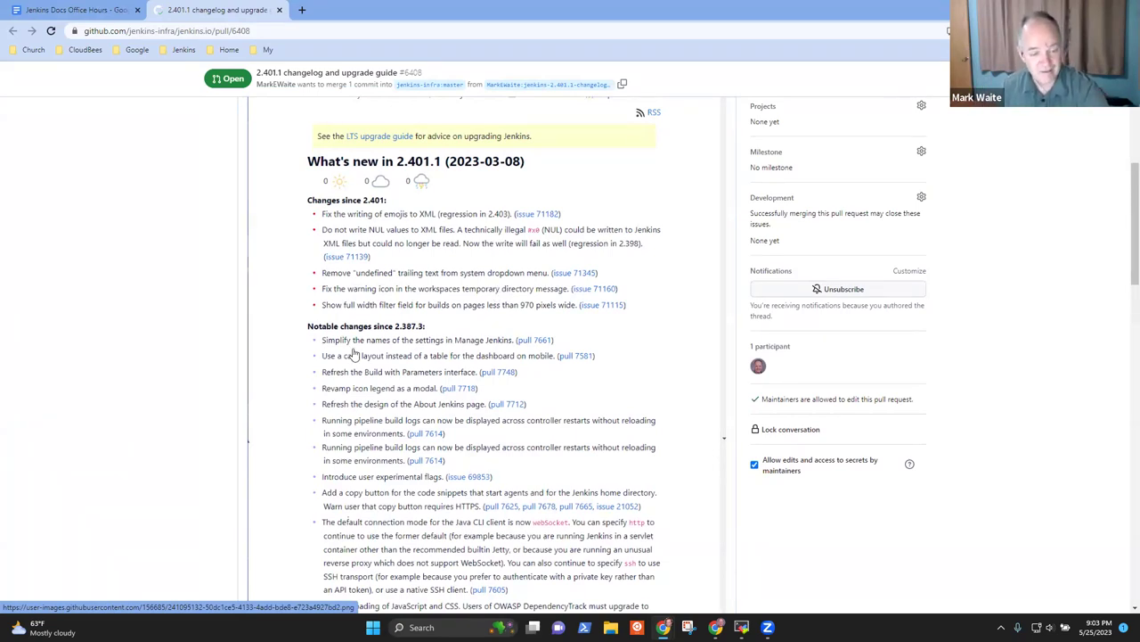
pyautogui.scroll(-2, 427, 377)
pyautogui.scroll(-3, 490, 334)
pyautogui.scroll(3, 486, 317)
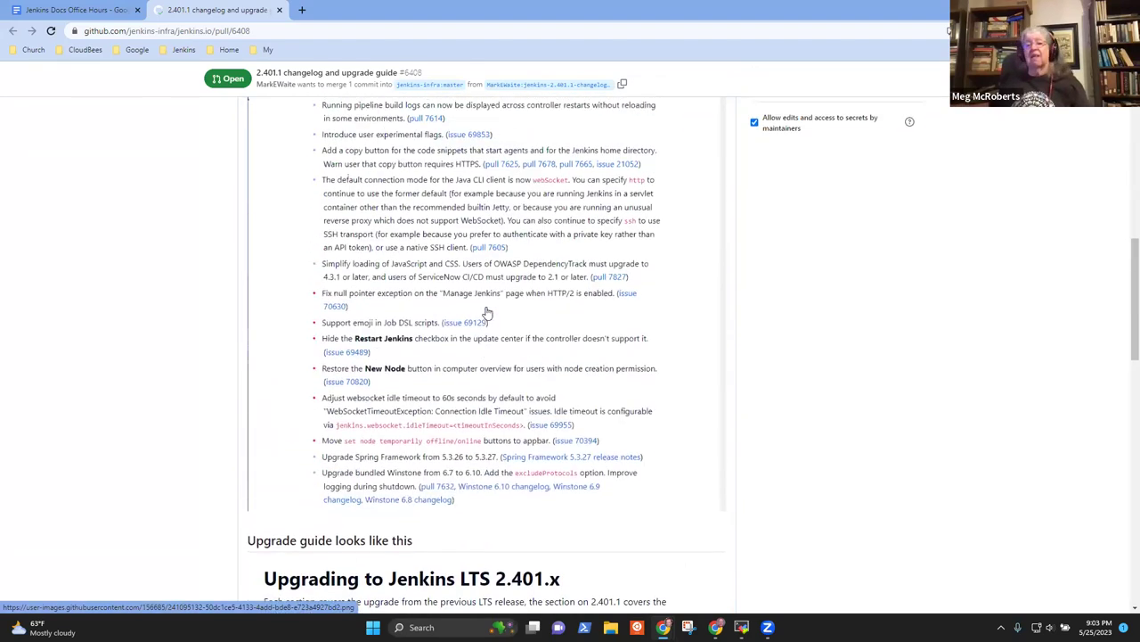
pyautogui.scroll(4, 504, 325)
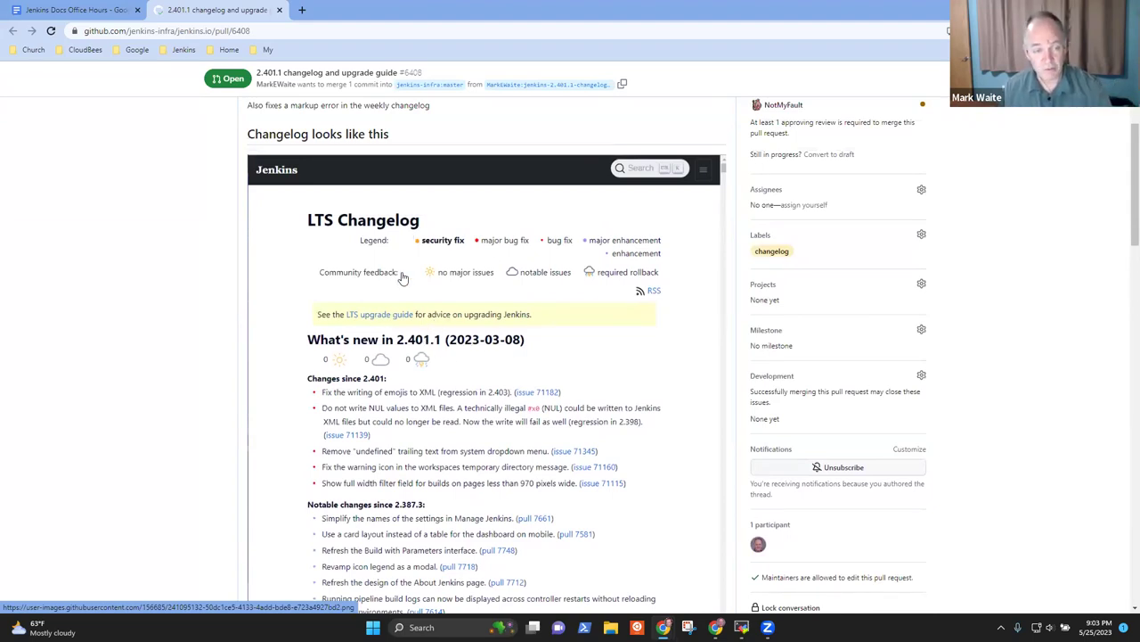
pyautogui.scroll(-4, 464, 281)
pyautogui.scroll(-5, 524, 279)
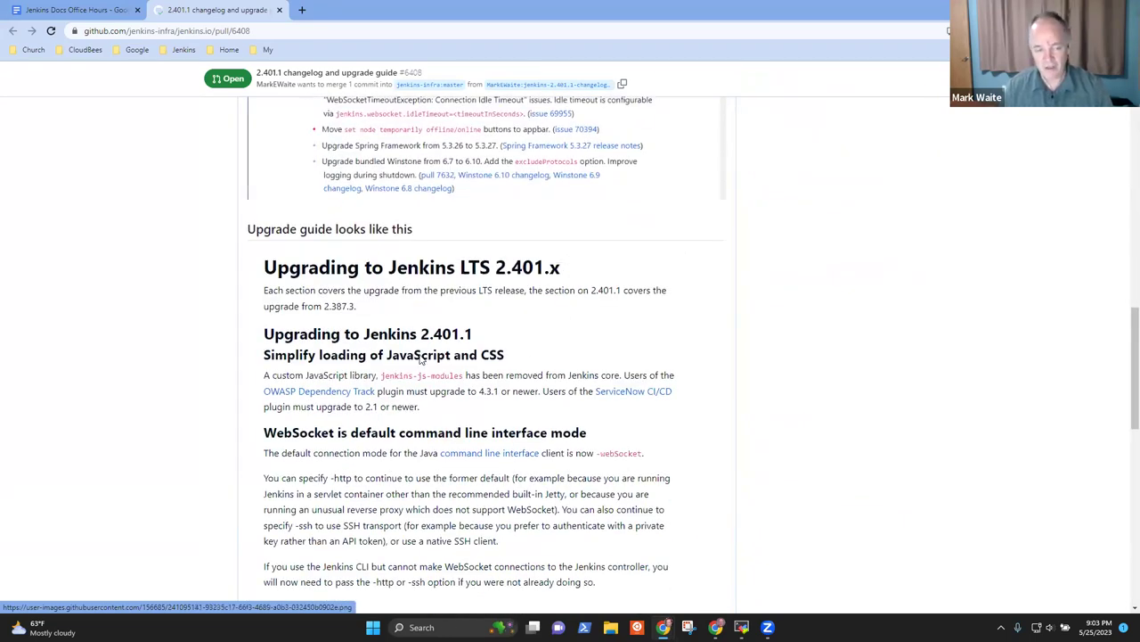
pyautogui.click(421, 359)
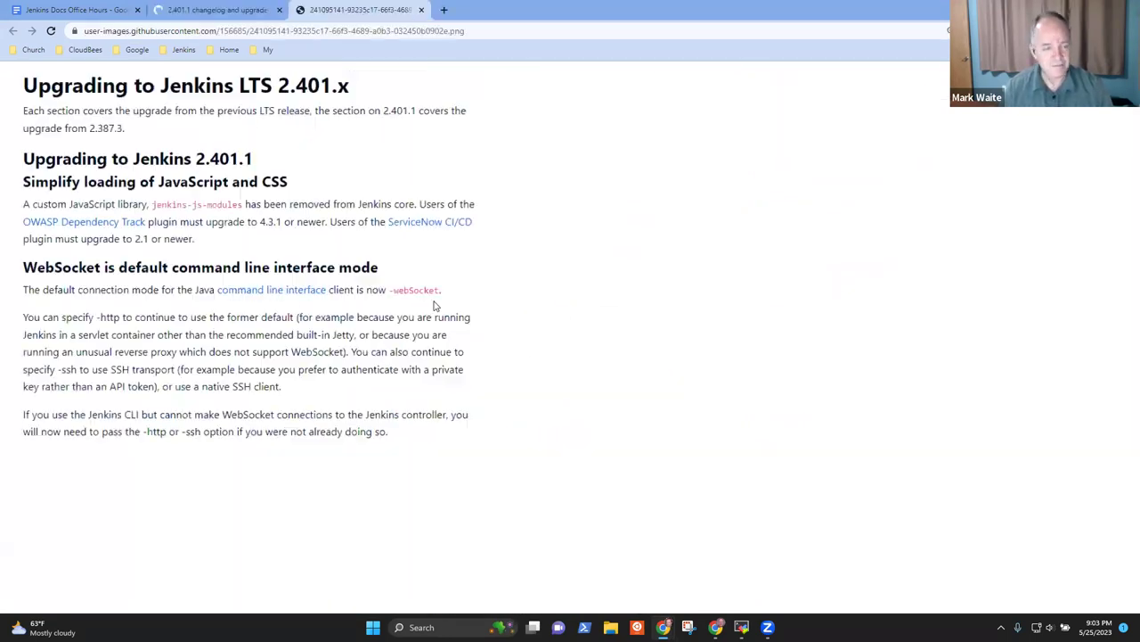
pyautogui.click(421, 10)
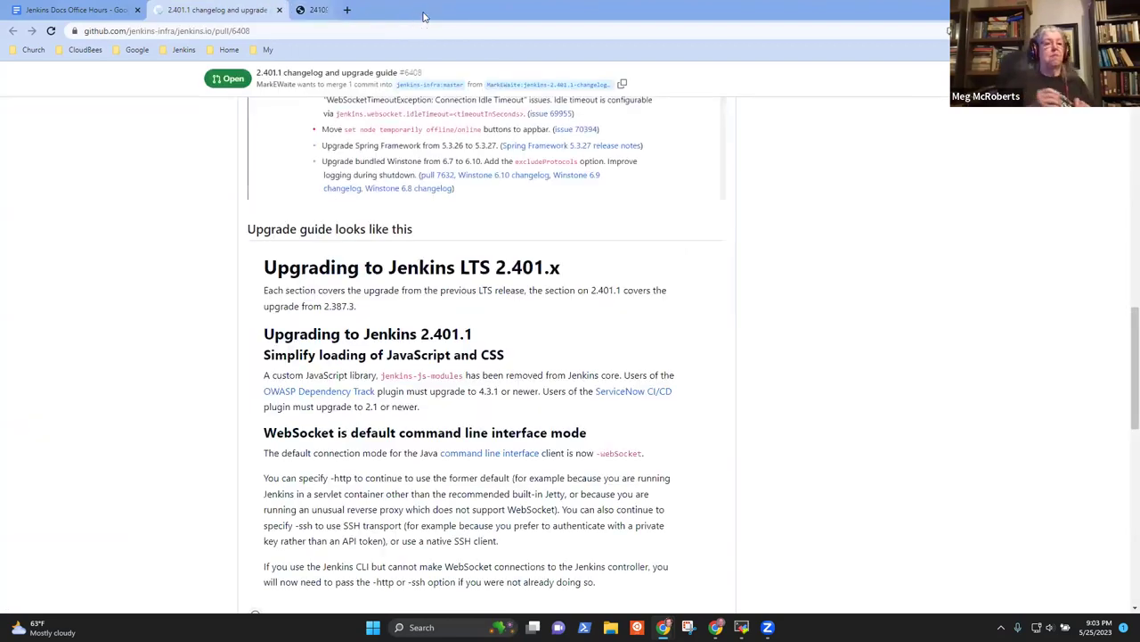
# Back in the agenda, select the Internationalization and localization item and open its pull request #6400
pyautogui.click(78, 9)
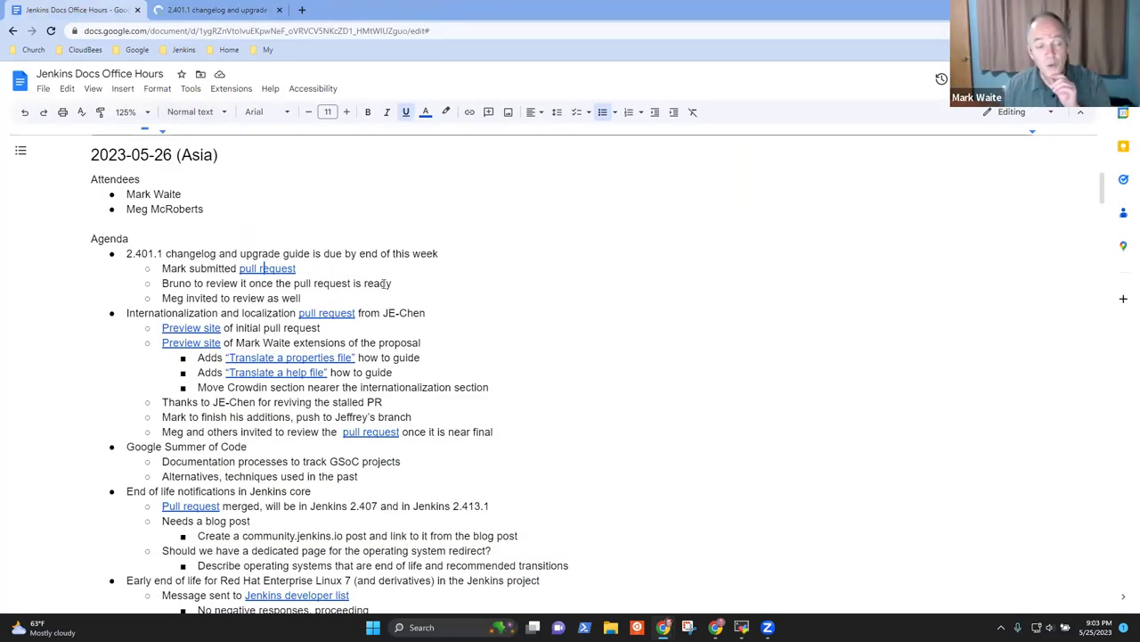
pyautogui.click(389, 283)
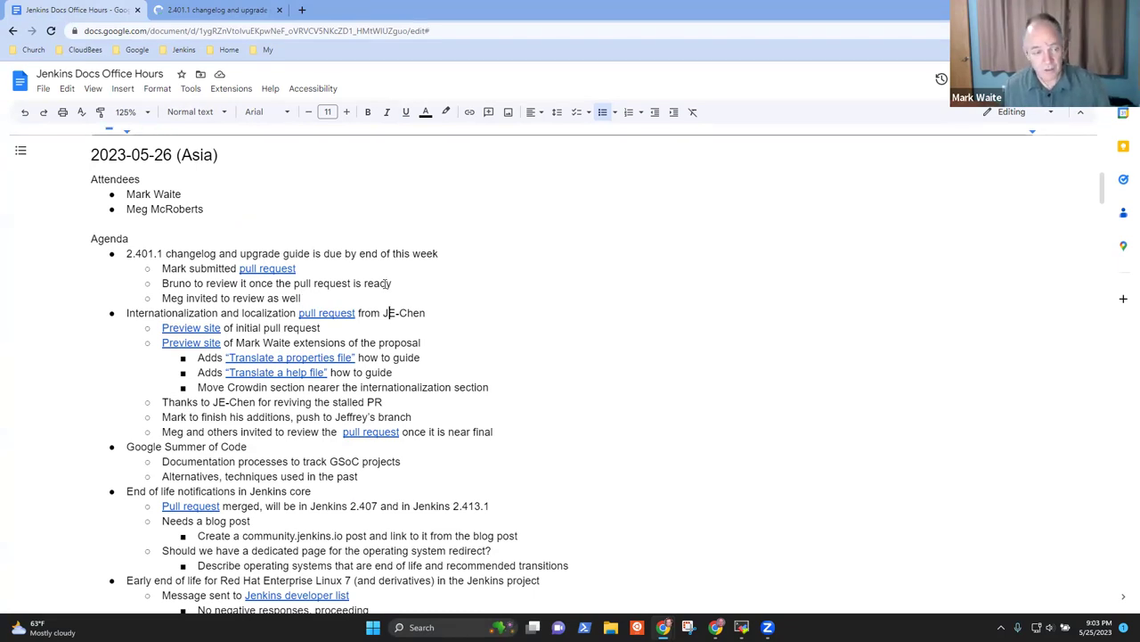
pyautogui.hotkey('shift', 'End')
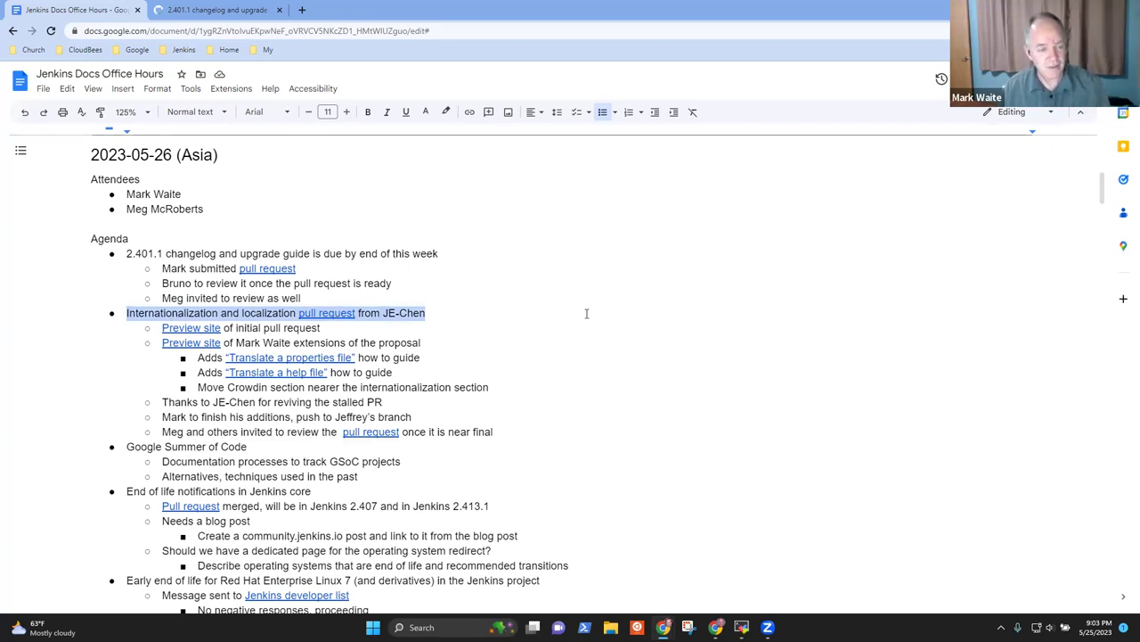
pyautogui.click(430, 313)
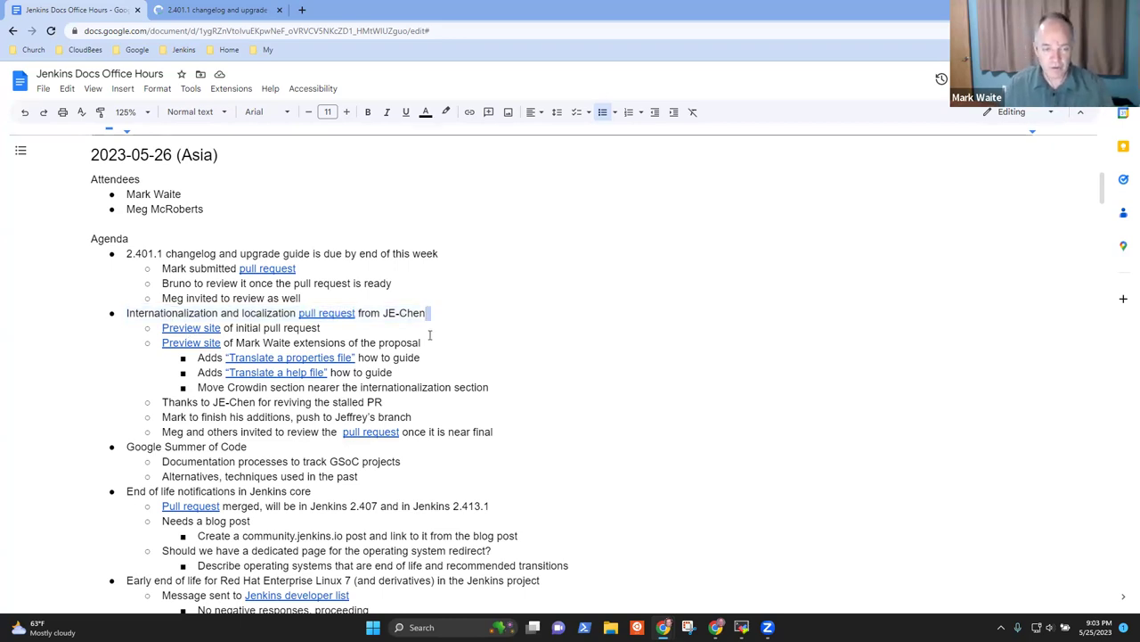
pyautogui.hotkey('ctrl', 'shift', 'Left')
pyautogui.hotkey('ctrl', 'shift', 'Left')
pyautogui.hotkey('ctrl', 'shift', 'Left')
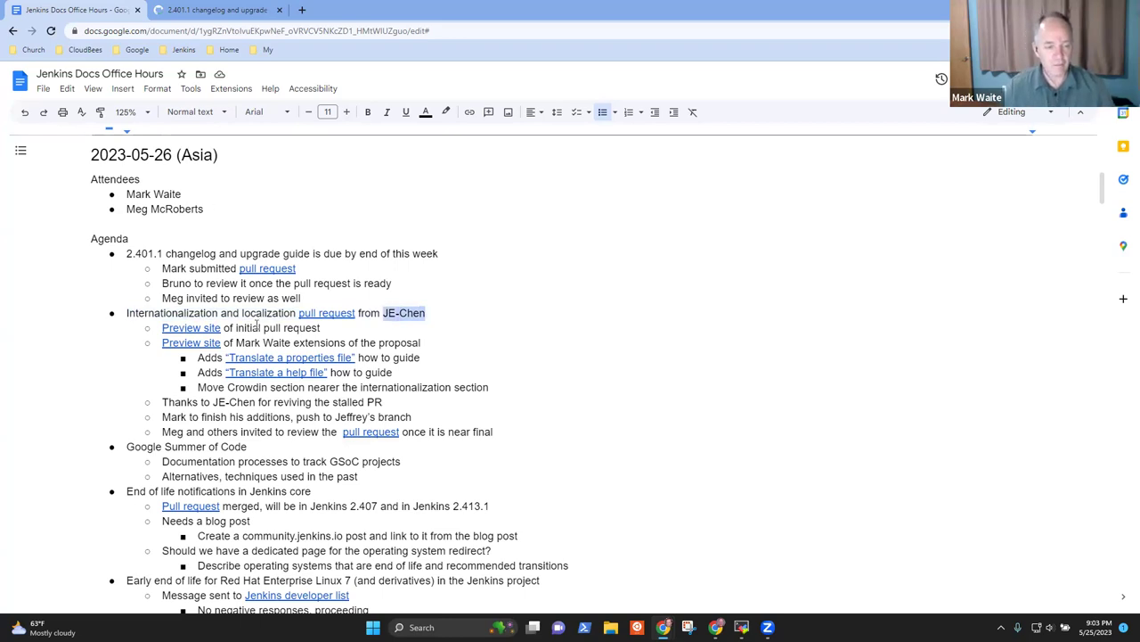
pyautogui.click(326, 315)
pyautogui.click(378, 335)
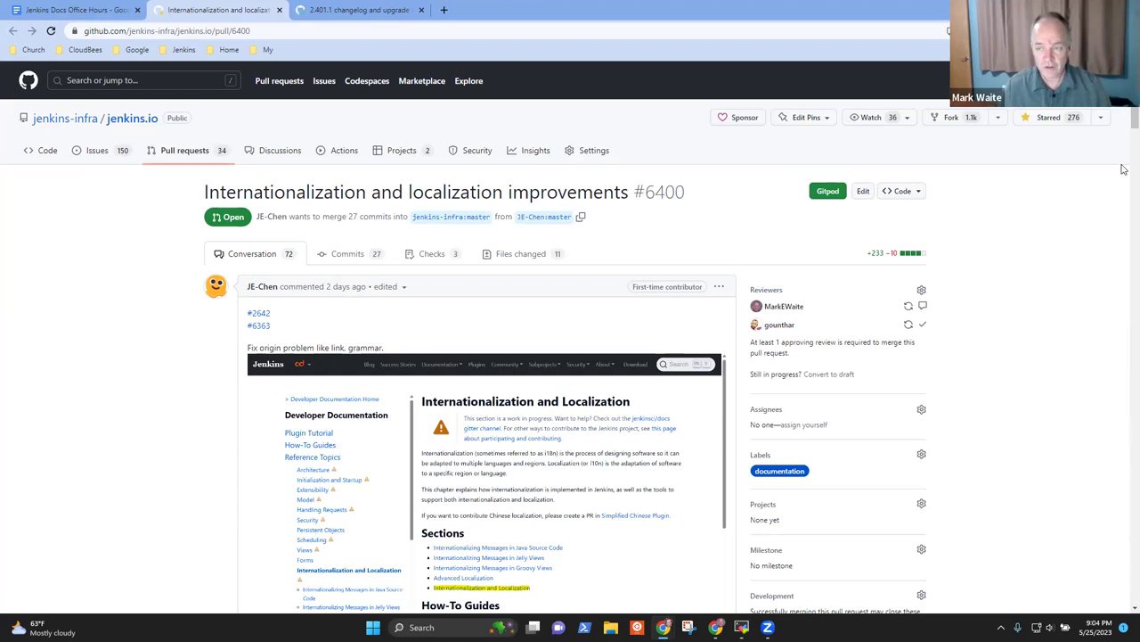
# Scroll pull request #6400 down to its checks and merge status, then return to the agenda
pyautogui.moveTo(1125, 117); pyautogui.dragTo(1115, 561)
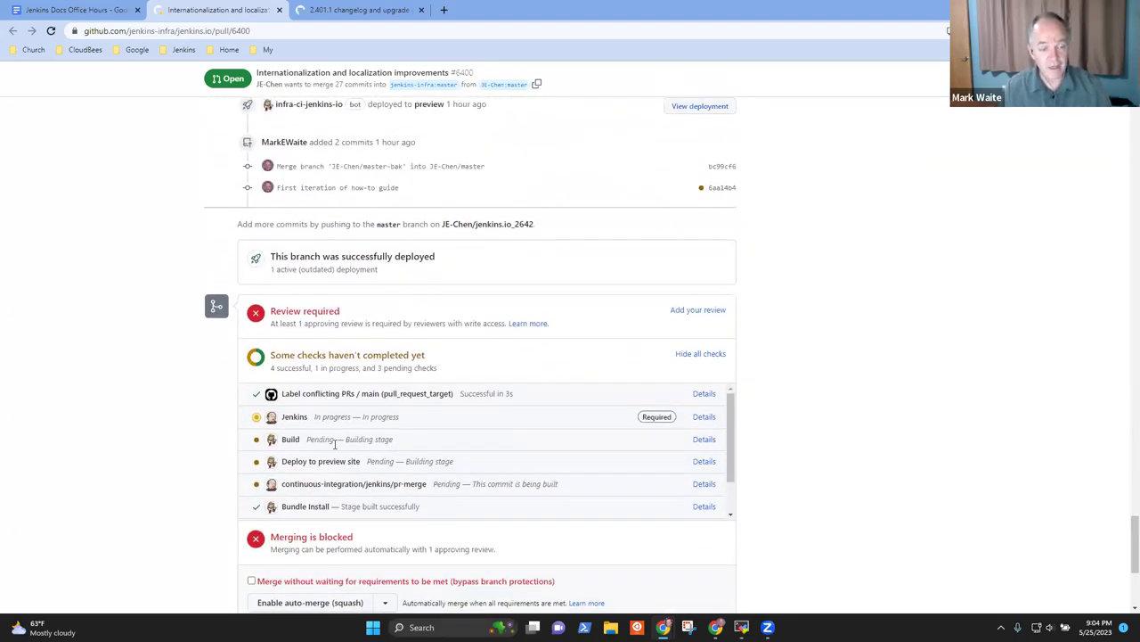
pyautogui.click(79, 10)
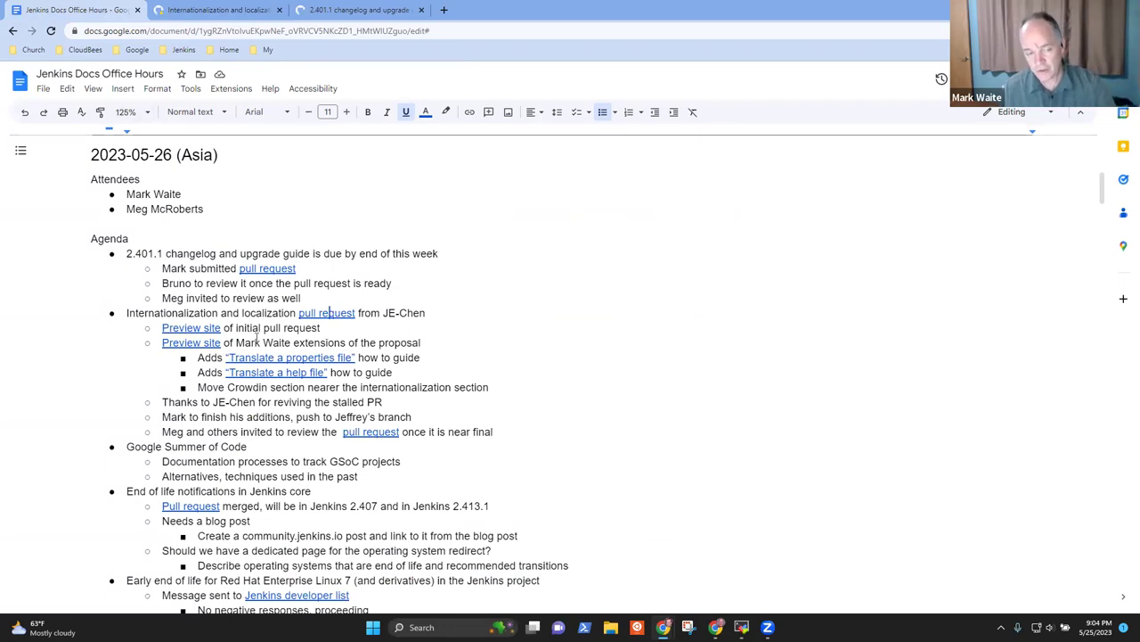
# Open pull request #6400's preview site in a new tab and go to the Internationalization and Localization sub-page
pyautogui.click(205, 328)
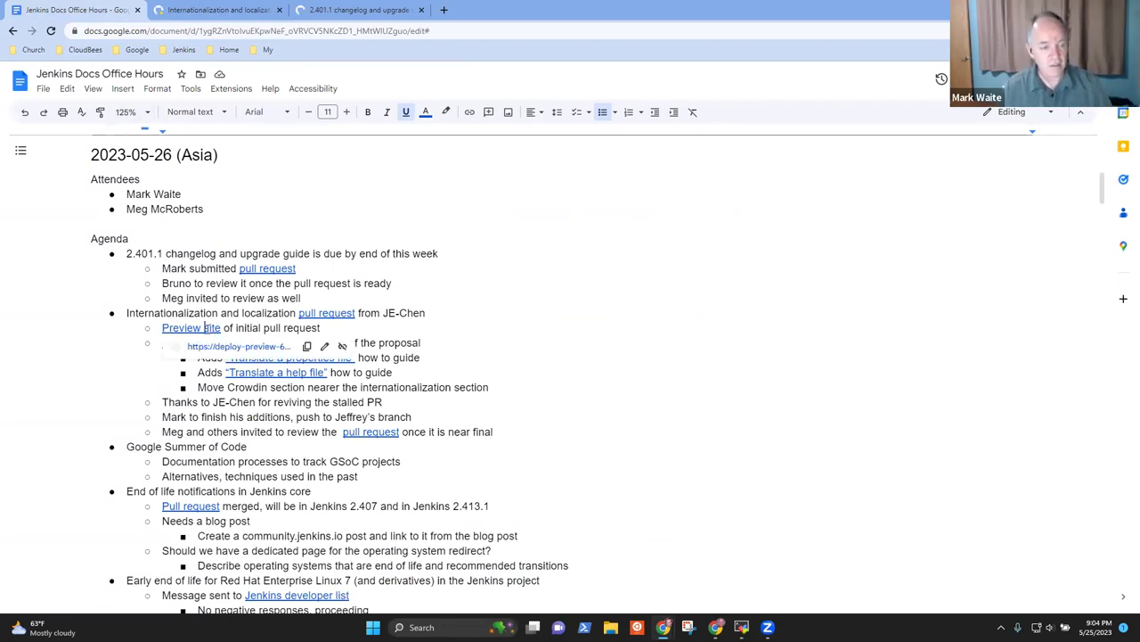
pyautogui.click(266, 347)
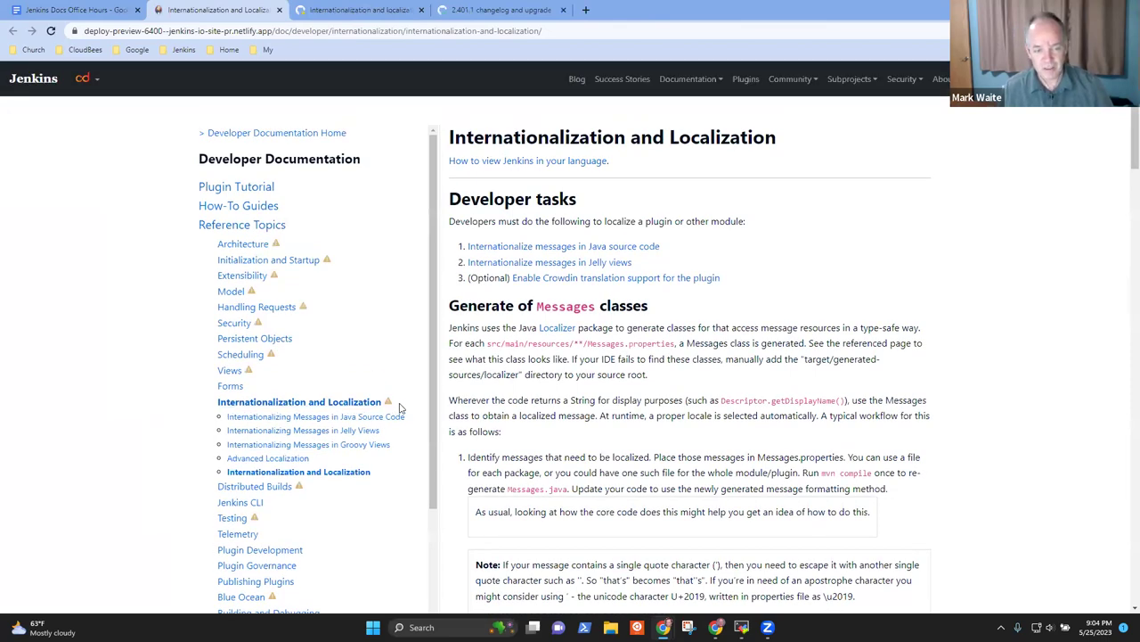
pyautogui.moveTo(400, 402); pyautogui.dragTo(224, 383)
pyautogui.click(395, 404)
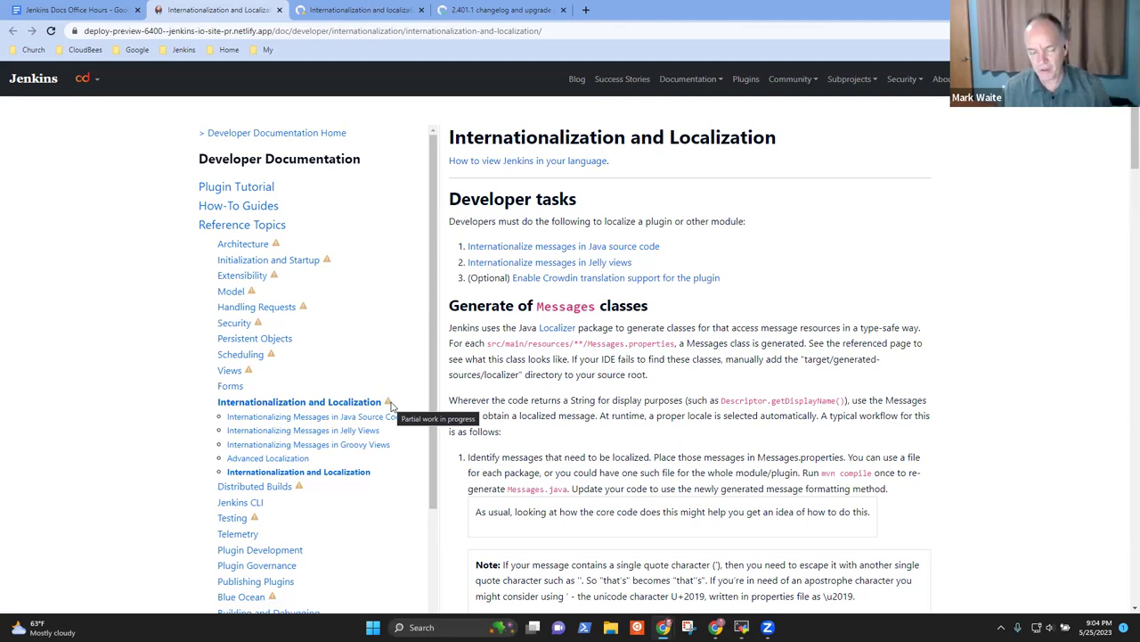
pyautogui.click(352, 480)
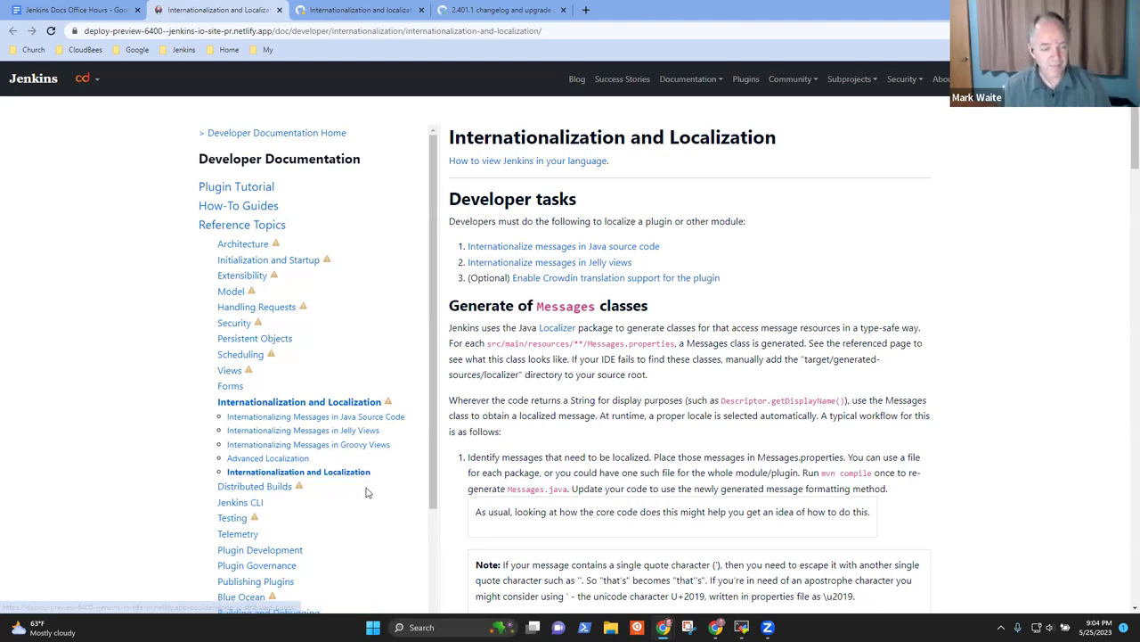
# Read the Internationalization and Localization overview page and its Sections list, then return to the agenda
pyautogui.click(331, 406)
pyautogui.moveTo(596, 217); pyautogui.dragTo(571, 195)
pyautogui.moveTo(637, 432); pyautogui.dragTo(460, 422)
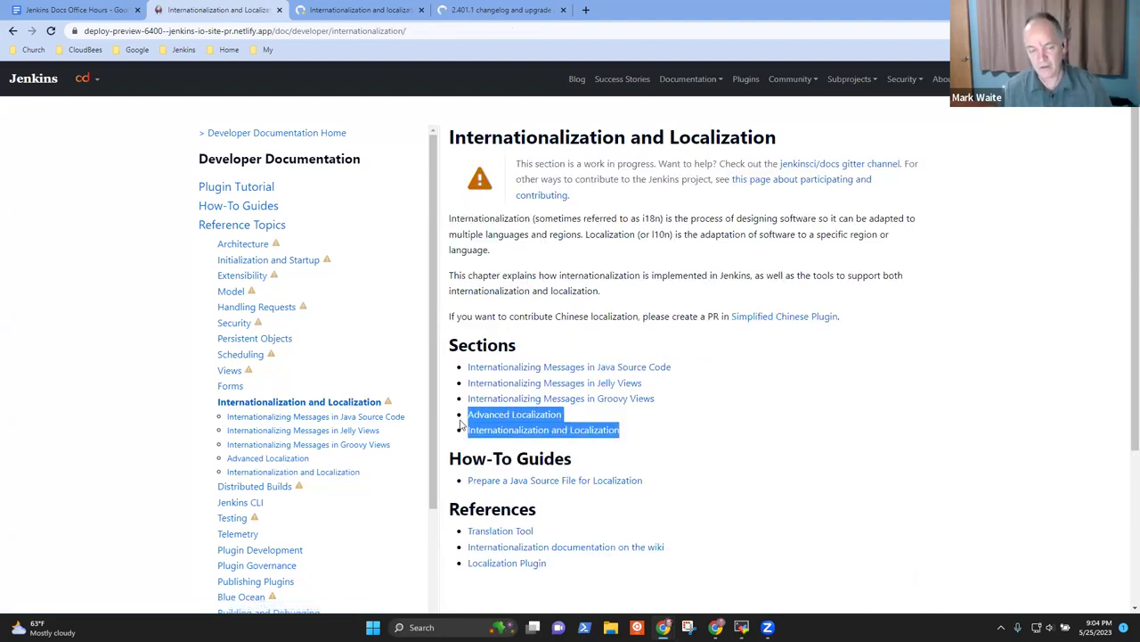
pyautogui.click(481, 422)
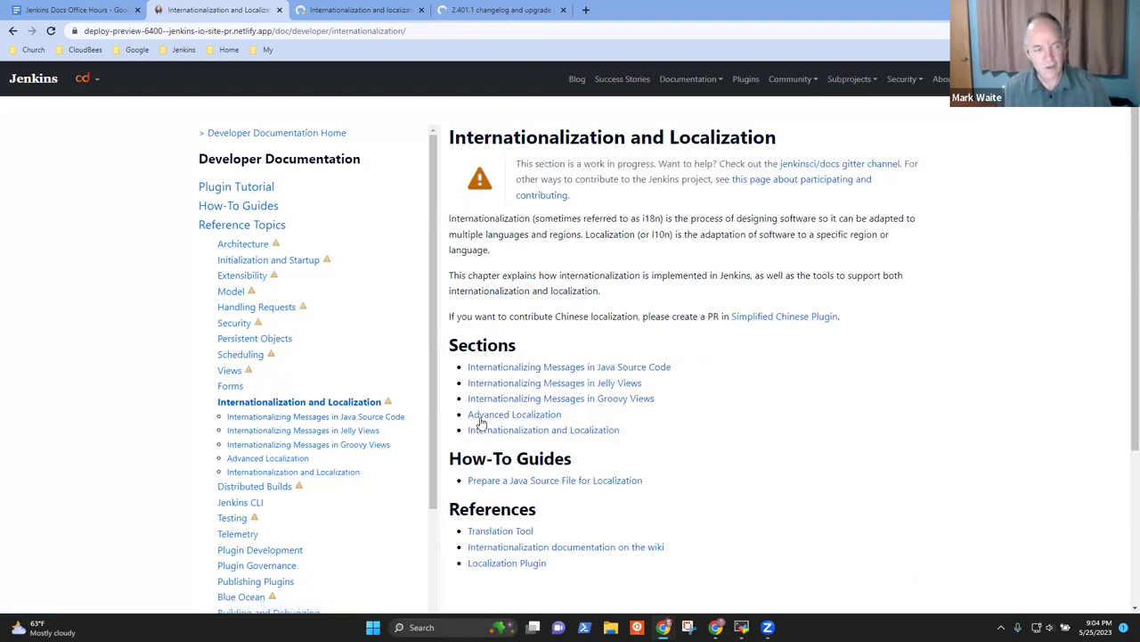
pyautogui.click(80, 8)
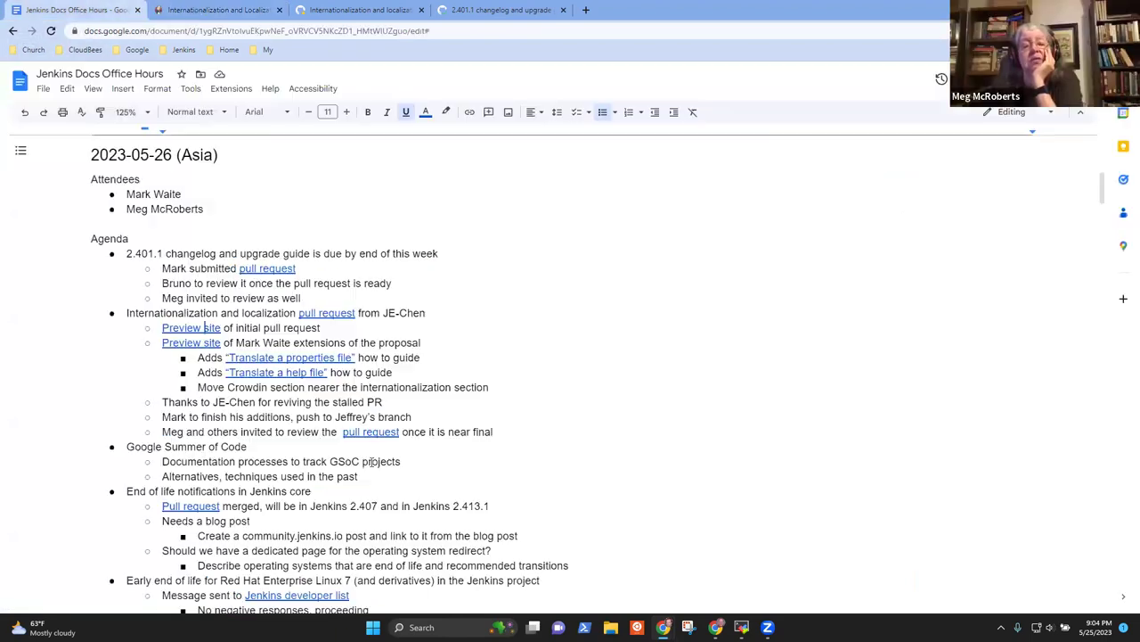
# Open the second preview site (deploy 6405) from the agenda in a new tab and scroll it
pyautogui.click(191, 343)
pyautogui.click(236, 361)
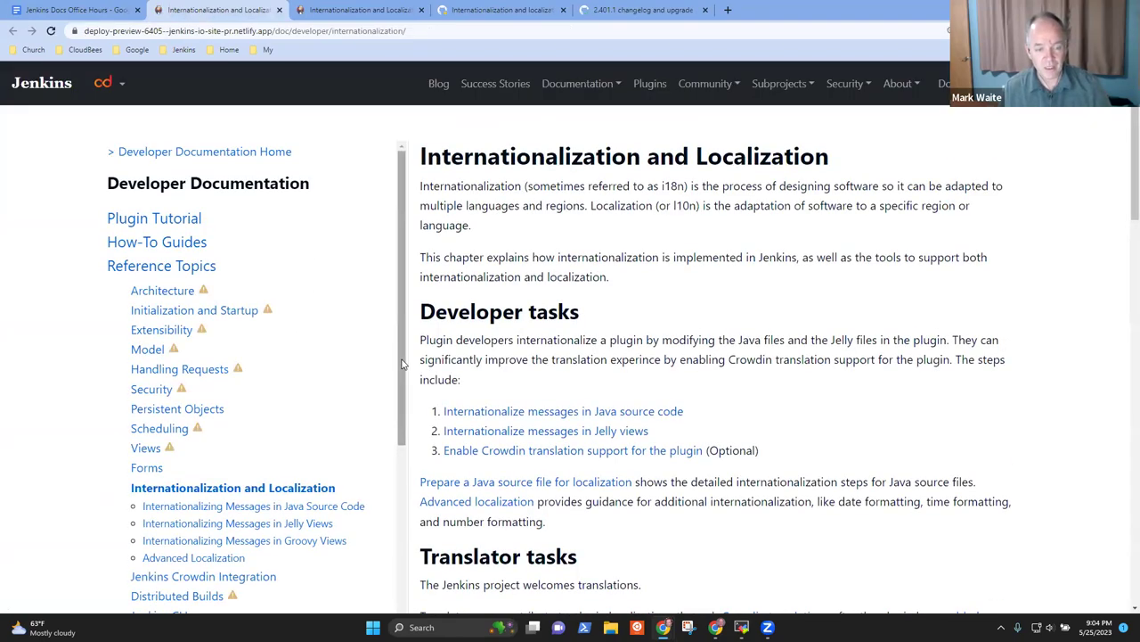
pyautogui.moveTo(401, 363); pyautogui.dragTo(415, 473)
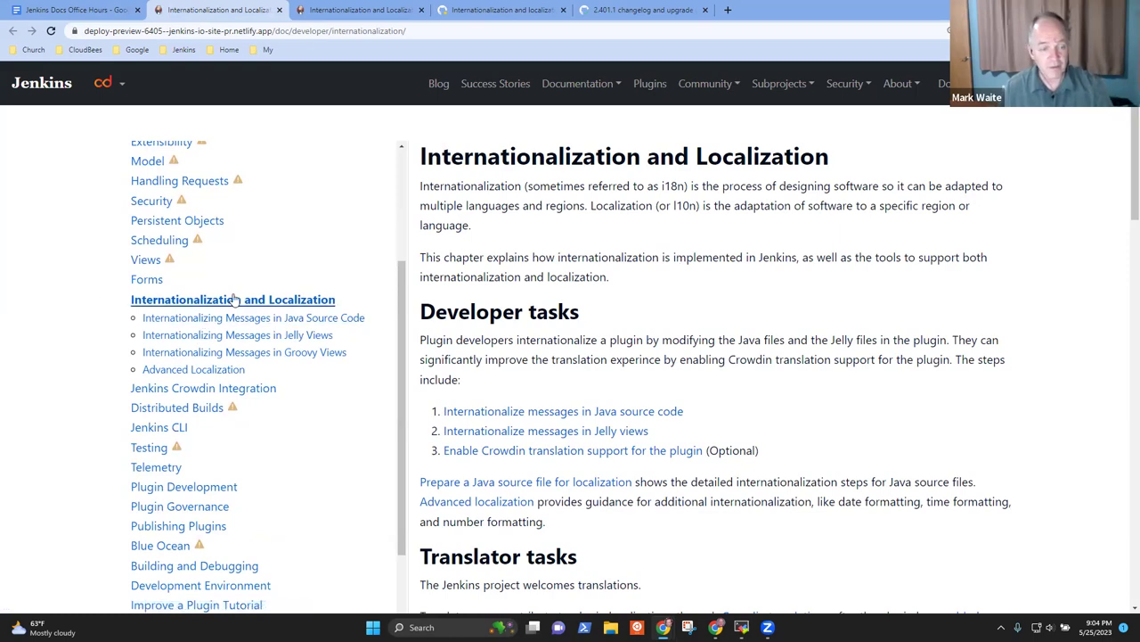
pyautogui.scroll(-1, 1124, 247)
pyautogui.scroll(-10, 1124, 246)
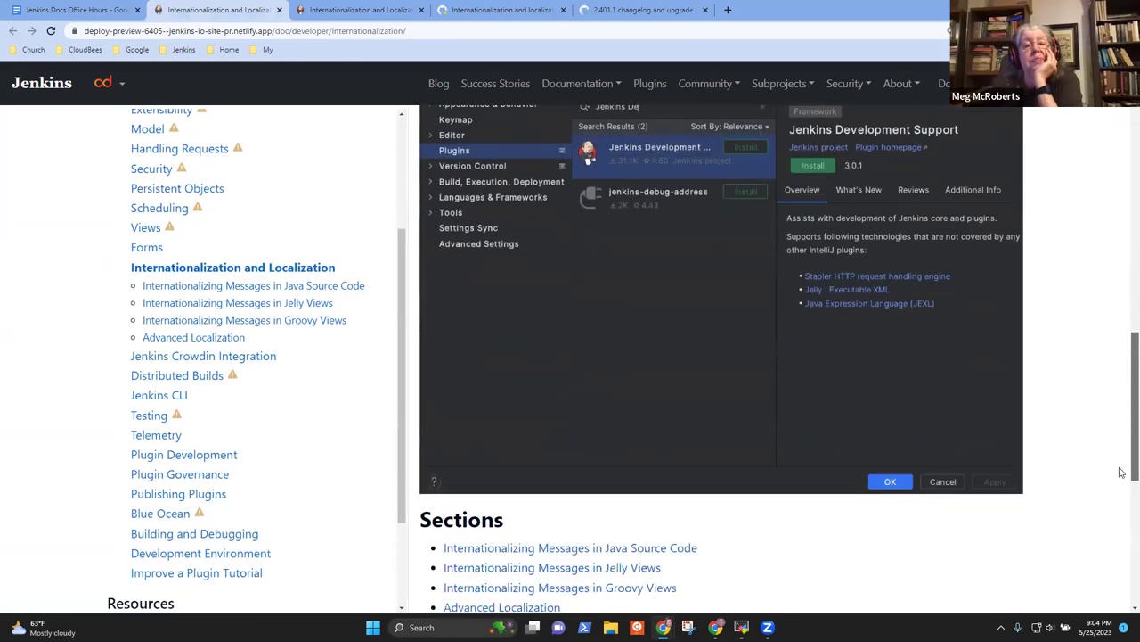
pyautogui.scroll(-3, 1119, 486)
pyautogui.scroll(13, 1113, 538)
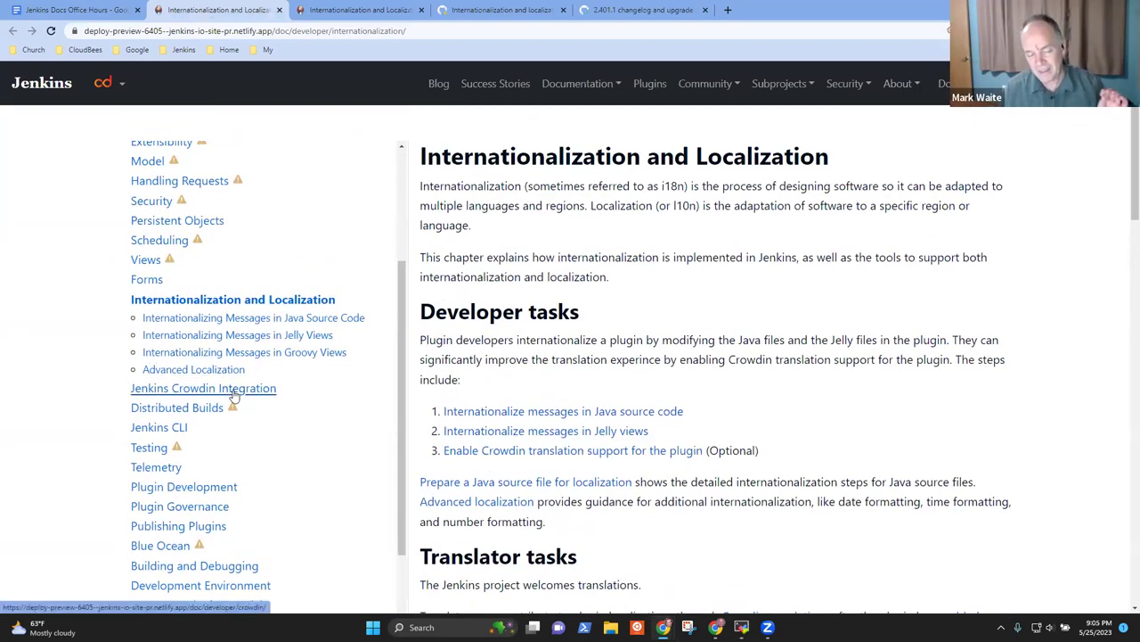
# Read the Jenkins Crowdin Integration page, then go back to the Internationalization and Localization page
pyautogui.click(233, 392)
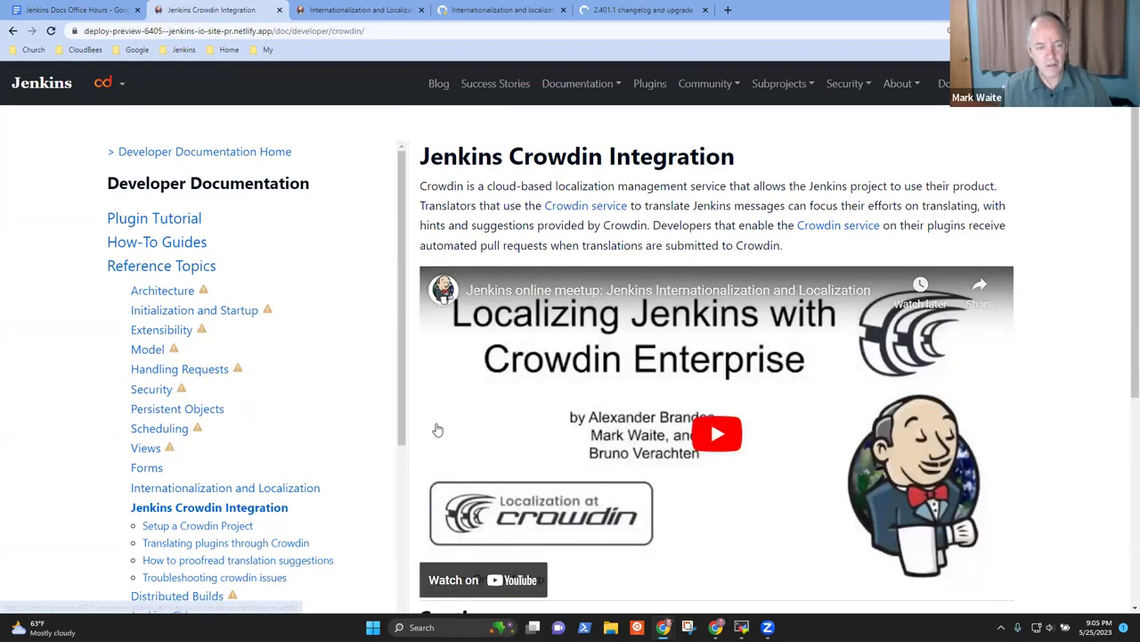
pyautogui.scroll(-1, 406, 536)
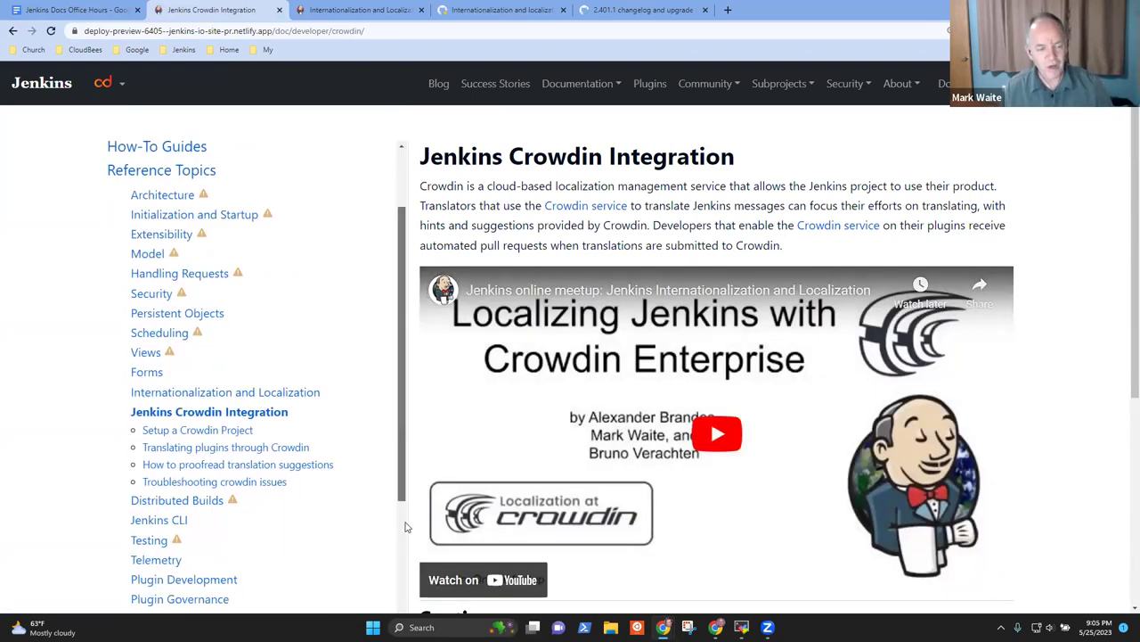
pyautogui.scroll(-2, 406, 535)
pyautogui.scroll(1, 392, 499)
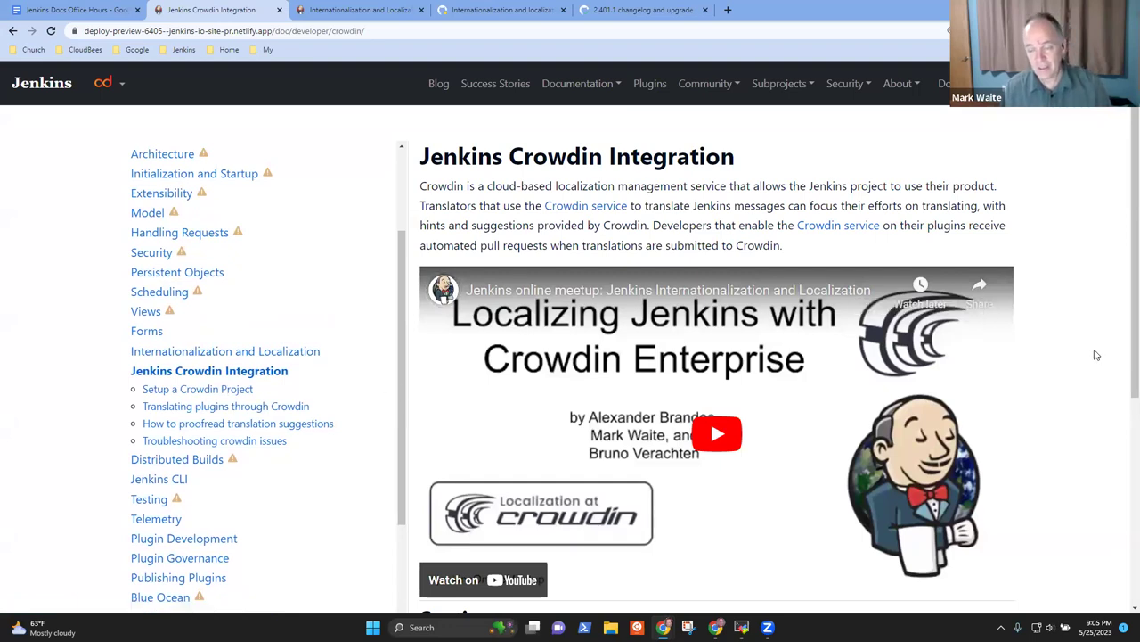
pyautogui.scroll(-3, 1121, 499)
pyautogui.scroll(2, 1123, 580)
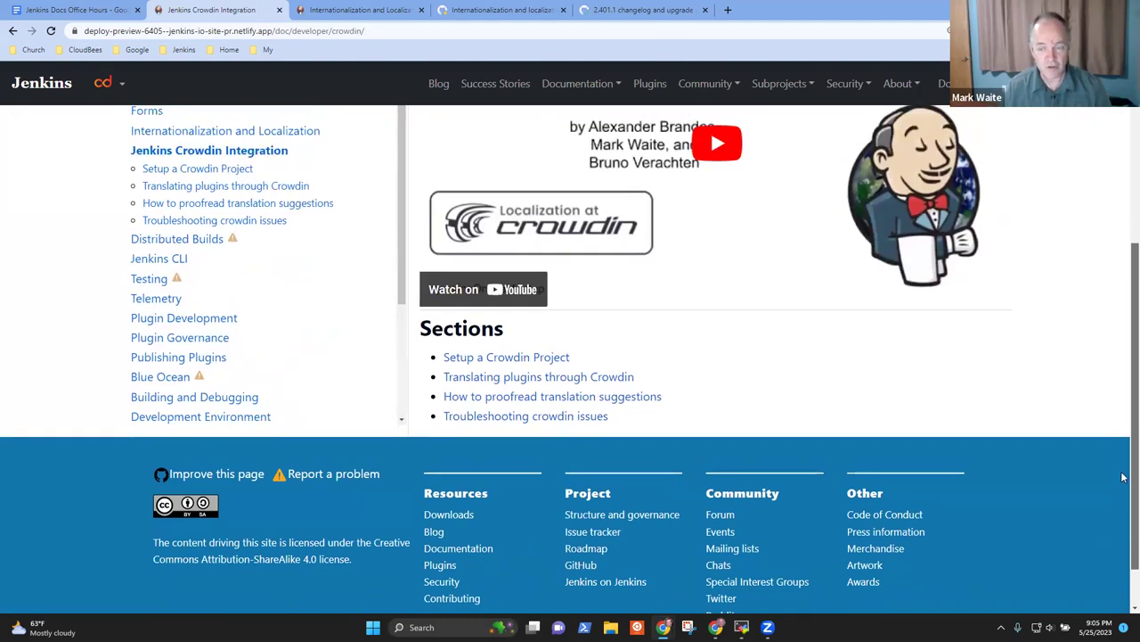
pyautogui.scroll(3, 1122, 579)
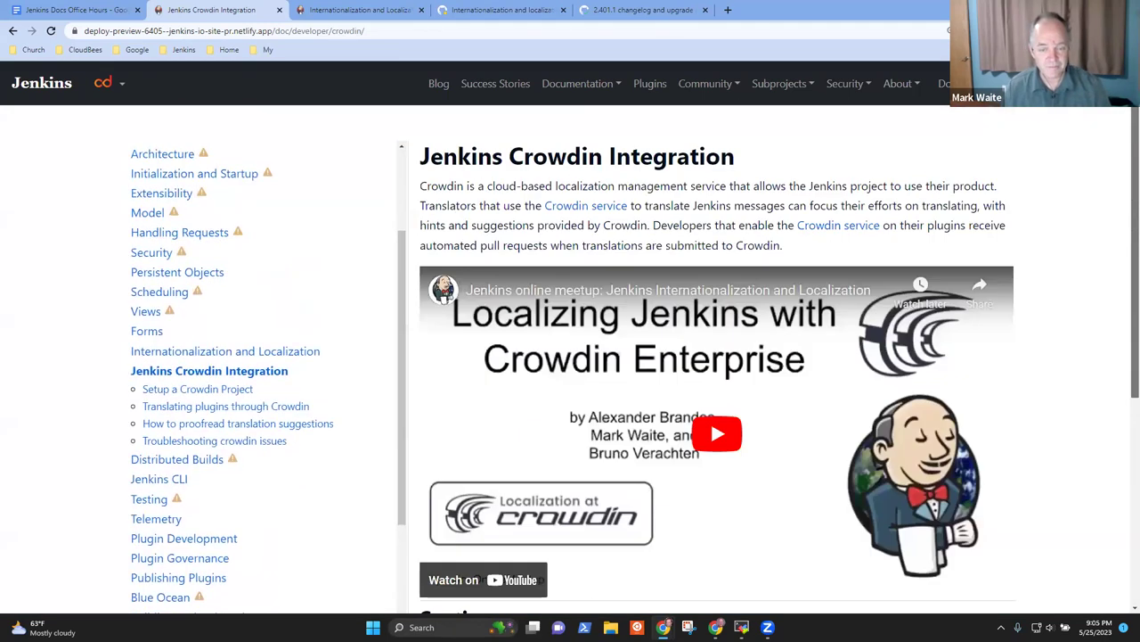
pyautogui.click(220, 351)
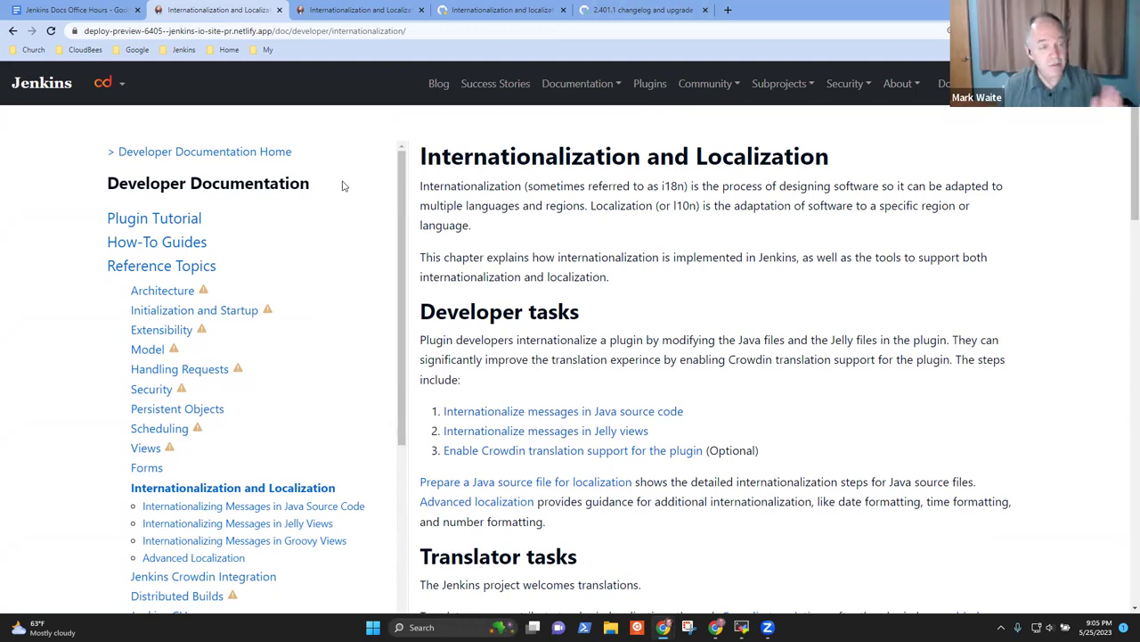
# Compare pull request #6400 with the preview 6400 and preview 6405 internationalization pages
pyautogui.click(529, 14)
pyautogui.click(356, 10)
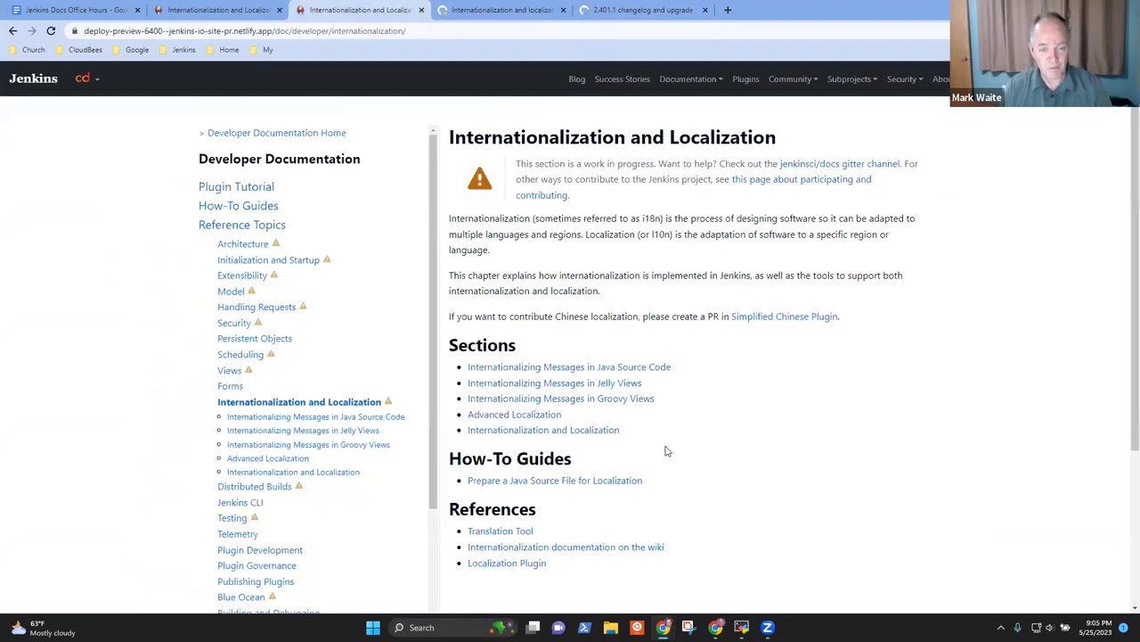
pyautogui.click(532, 6)
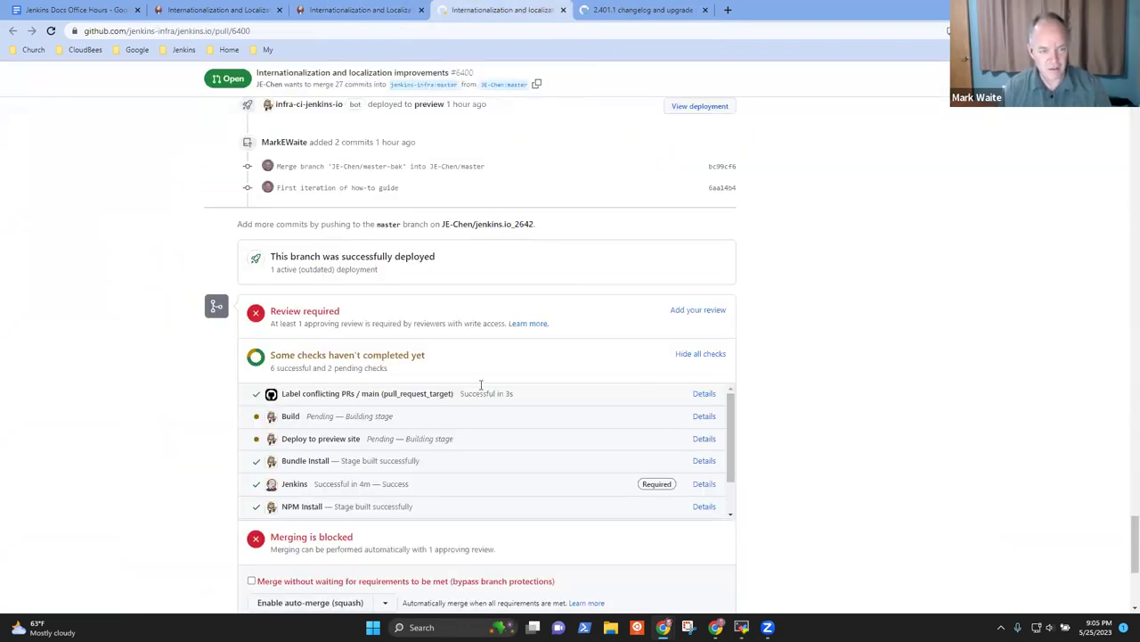
pyautogui.scroll(2, 545, 386)
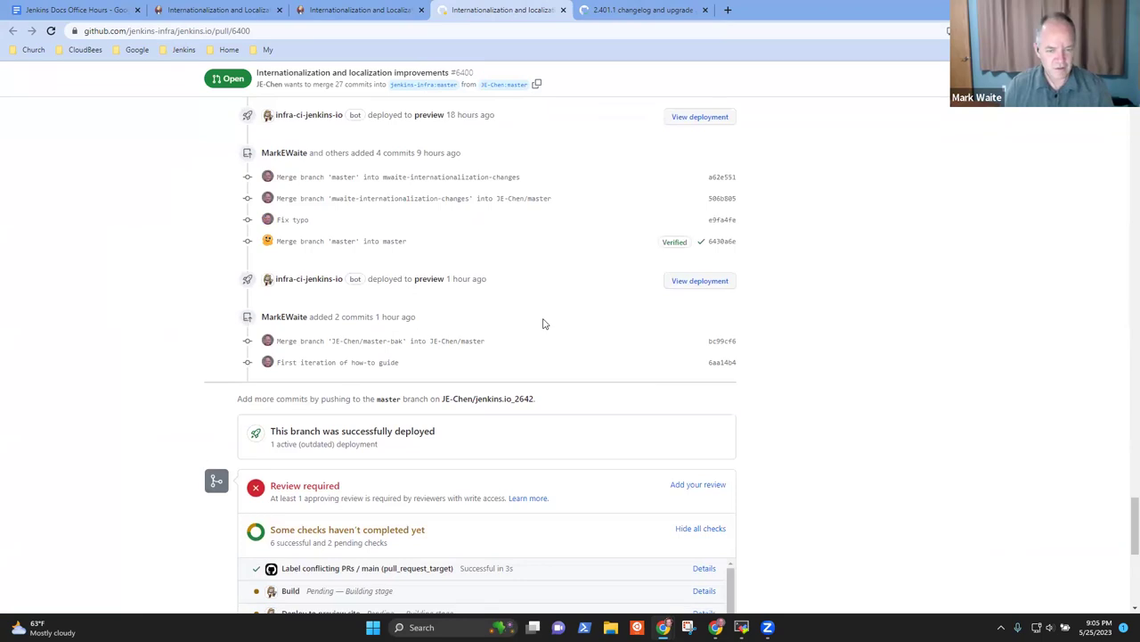
pyautogui.scroll(-3, 547, 326)
pyautogui.click(343, 9)
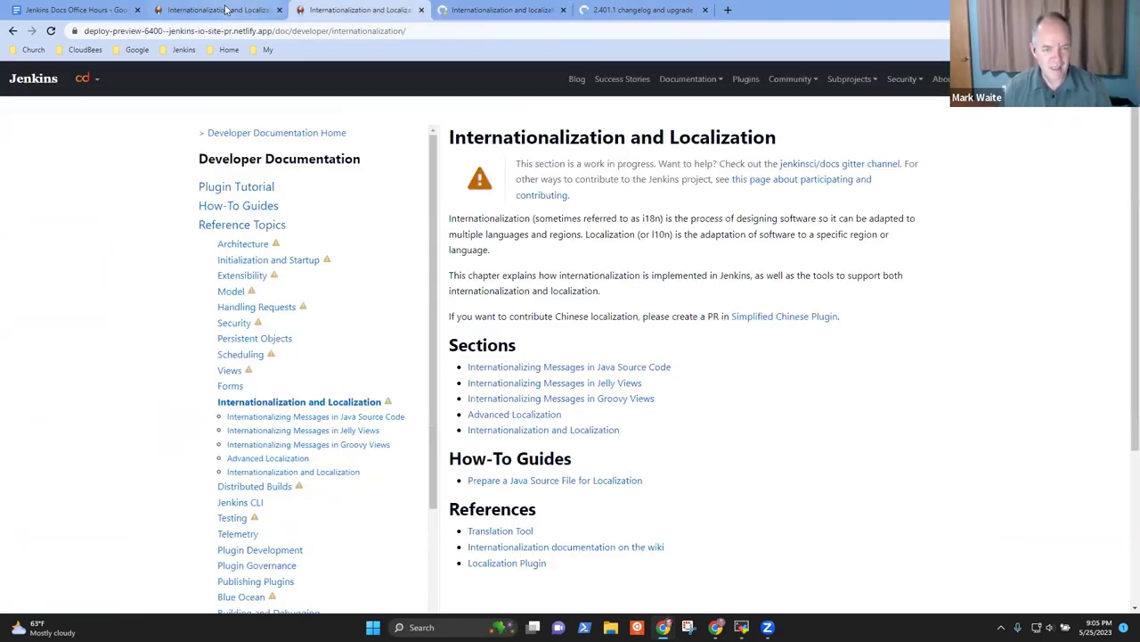
pyautogui.click(227, 10)
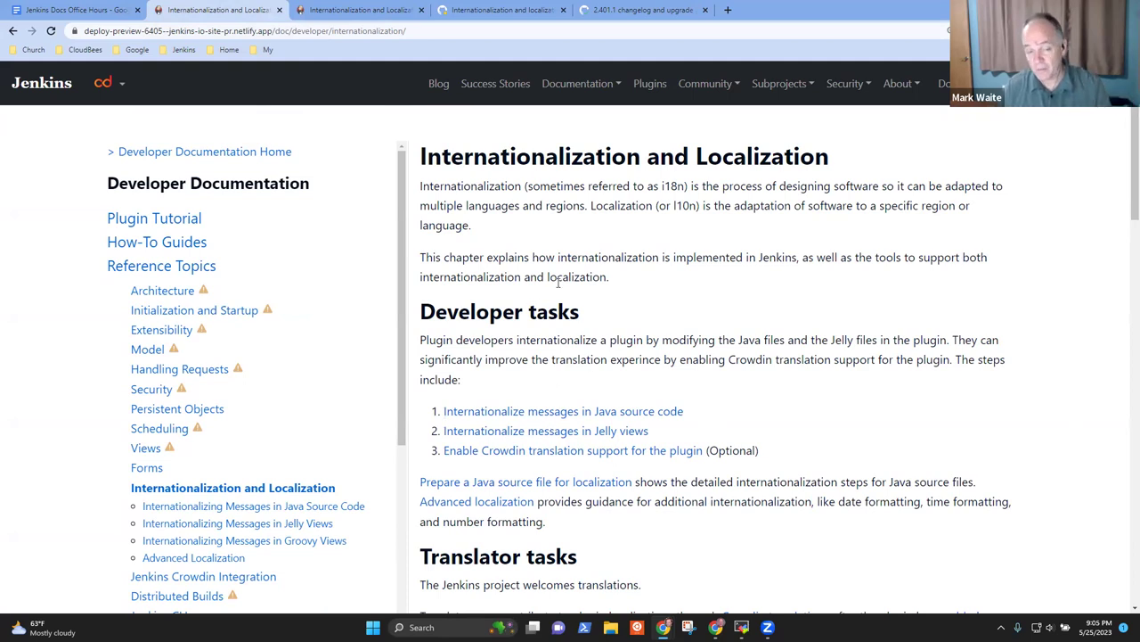
# Find the Translator tasks heading and glance at the Translate messages in Crowdin guide
pyautogui.scroll(-1, 761, 326)
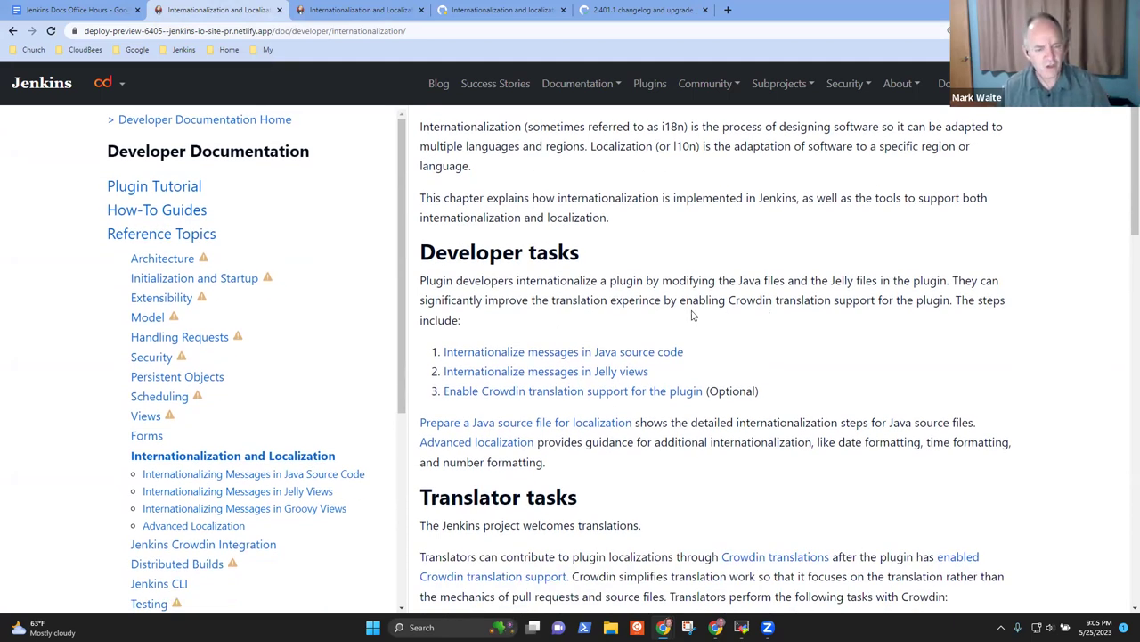
pyautogui.scroll(-2, 677, 272)
pyautogui.scroll(-4, 686, 266)
pyautogui.scroll(2, 692, 263)
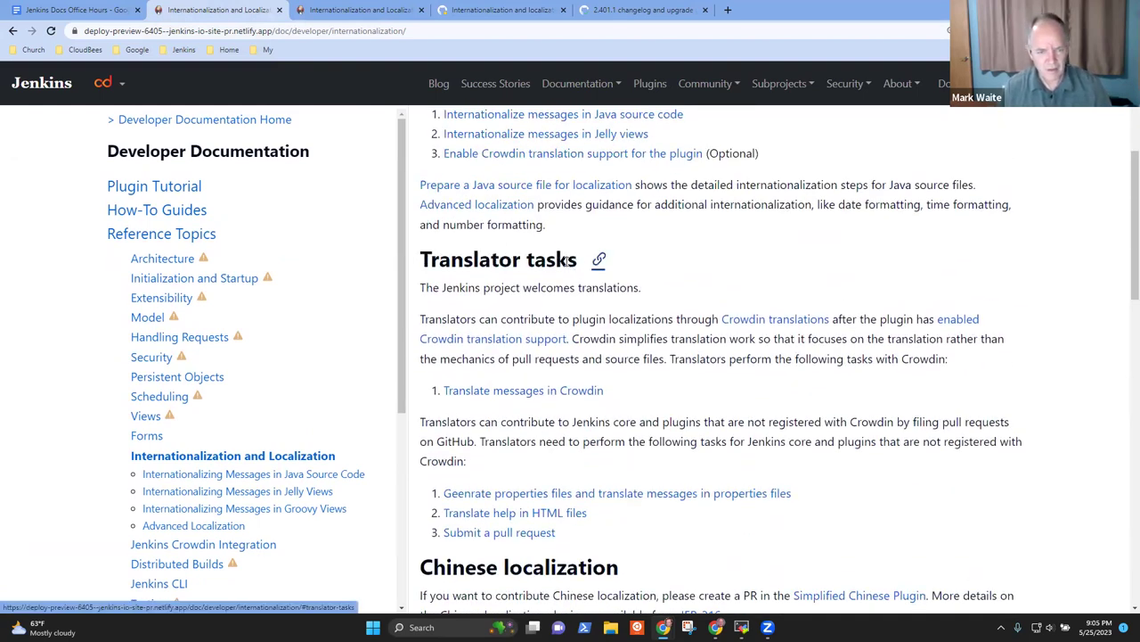
pyautogui.moveTo(421, 260); pyautogui.dragTo(580, 263)
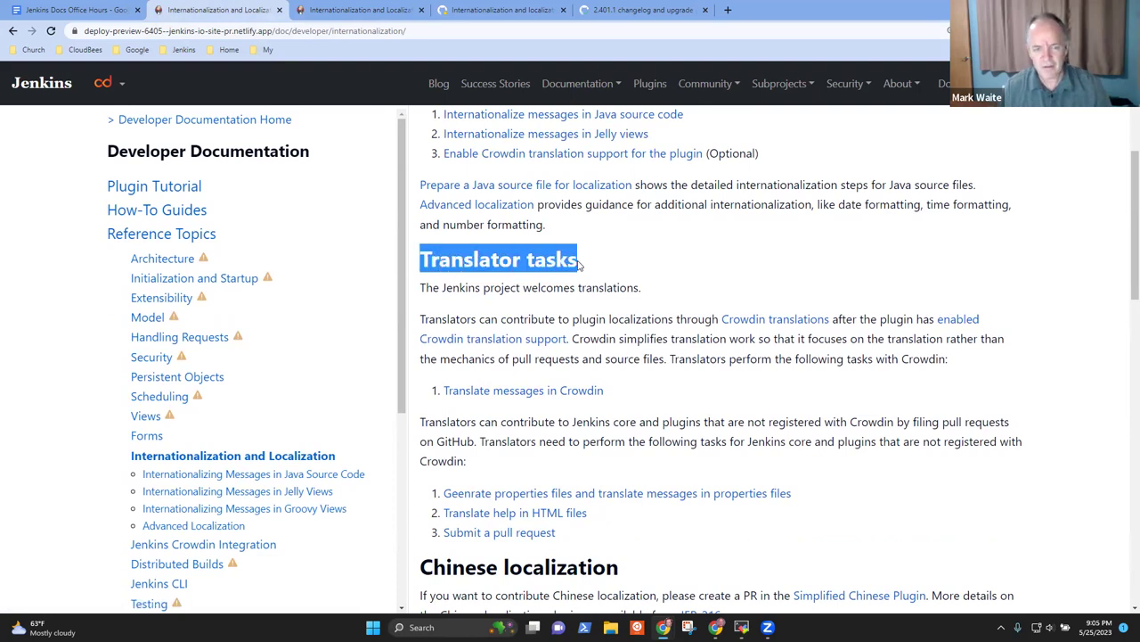
pyautogui.click(559, 392)
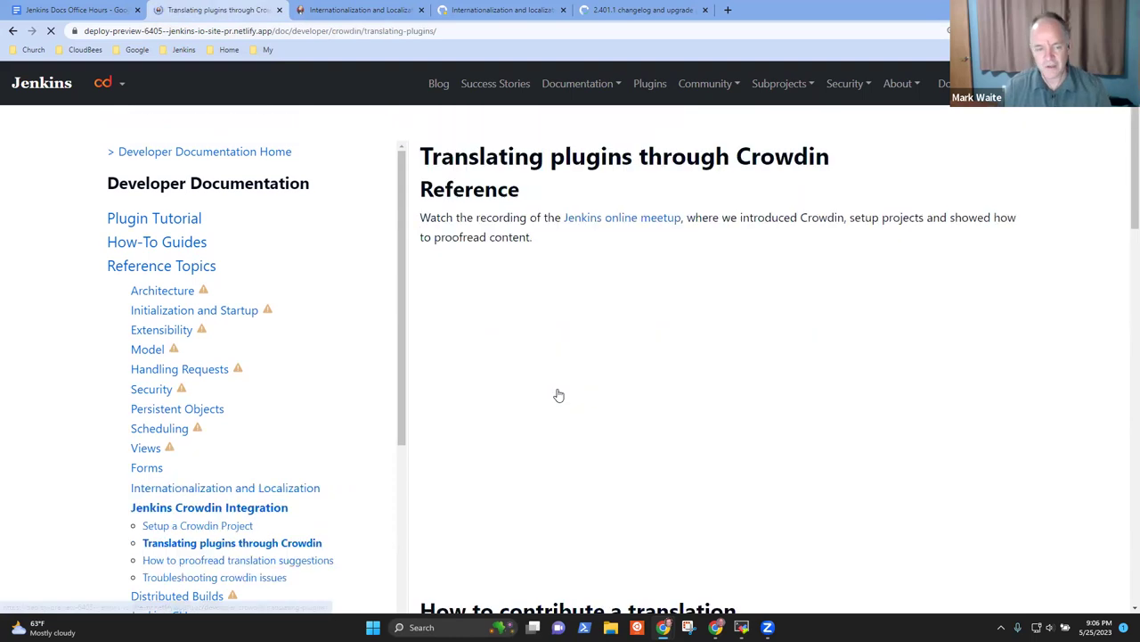
pyautogui.click(14, 31)
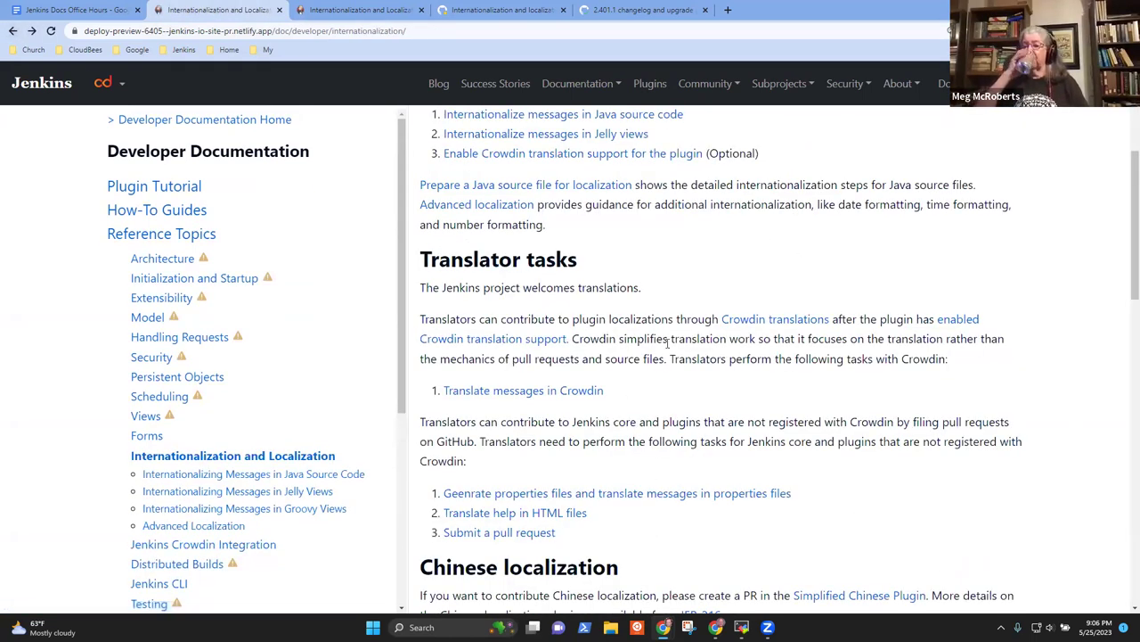
# Use the Translator tasks heading anchor so the URL ends with #translator-tasks
pyautogui.scroll(-2, 670, 384)
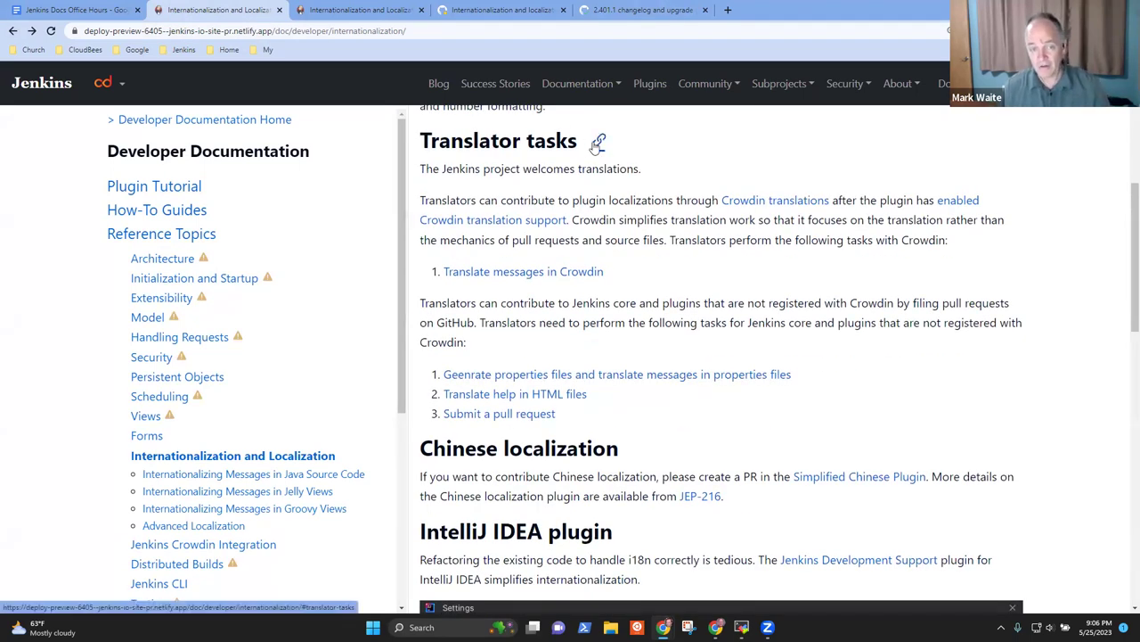
pyautogui.click(595, 145)
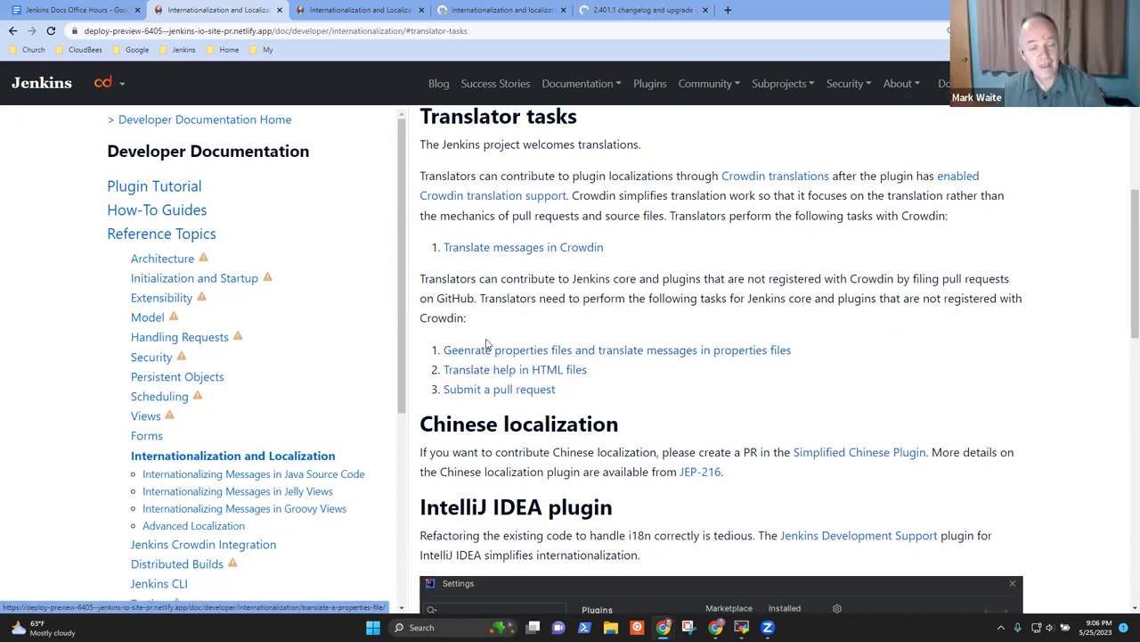
pyautogui.moveTo(579, 425); pyautogui.dragTo(478, 349)
pyautogui.click(842, 302)
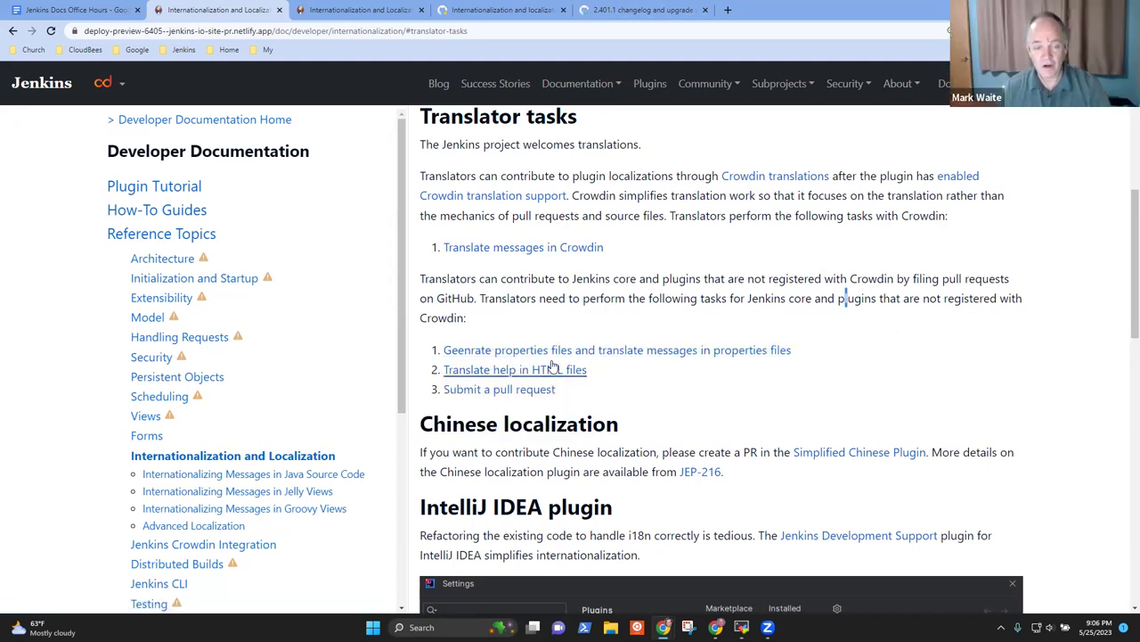
pyautogui.click(568, 352)
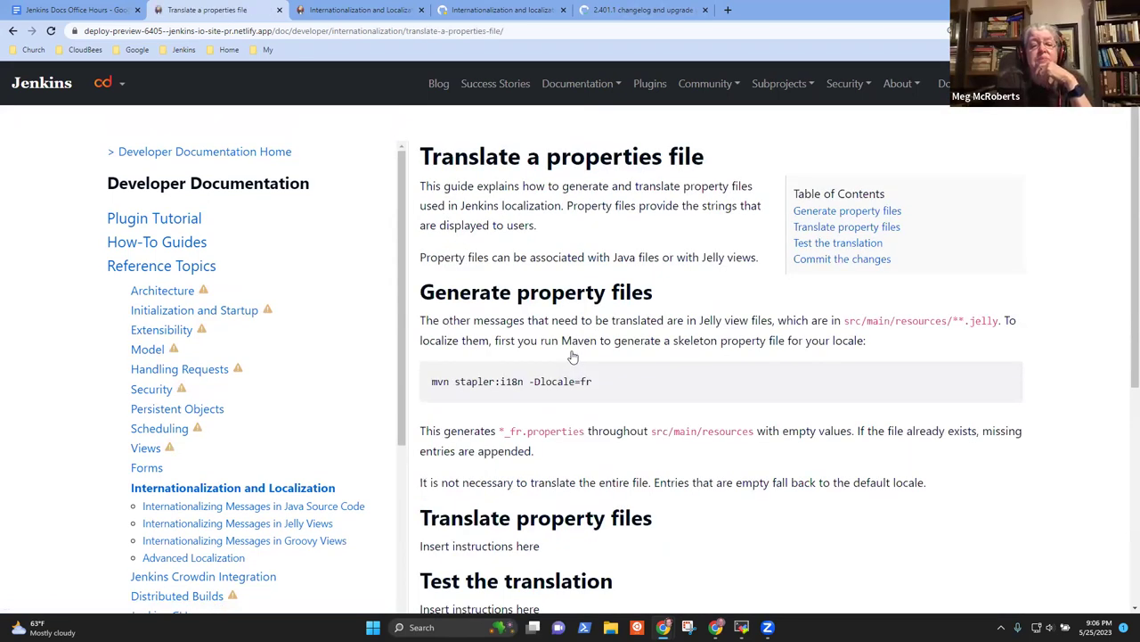
pyautogui.click(12, 30)
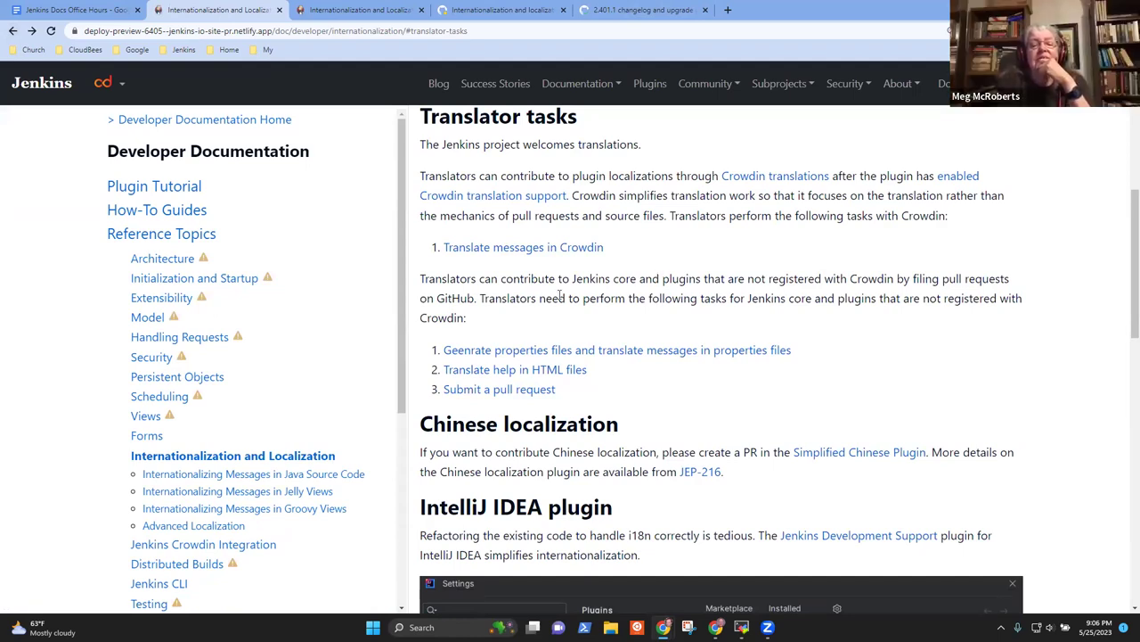
pyautogui.click(581, 350)
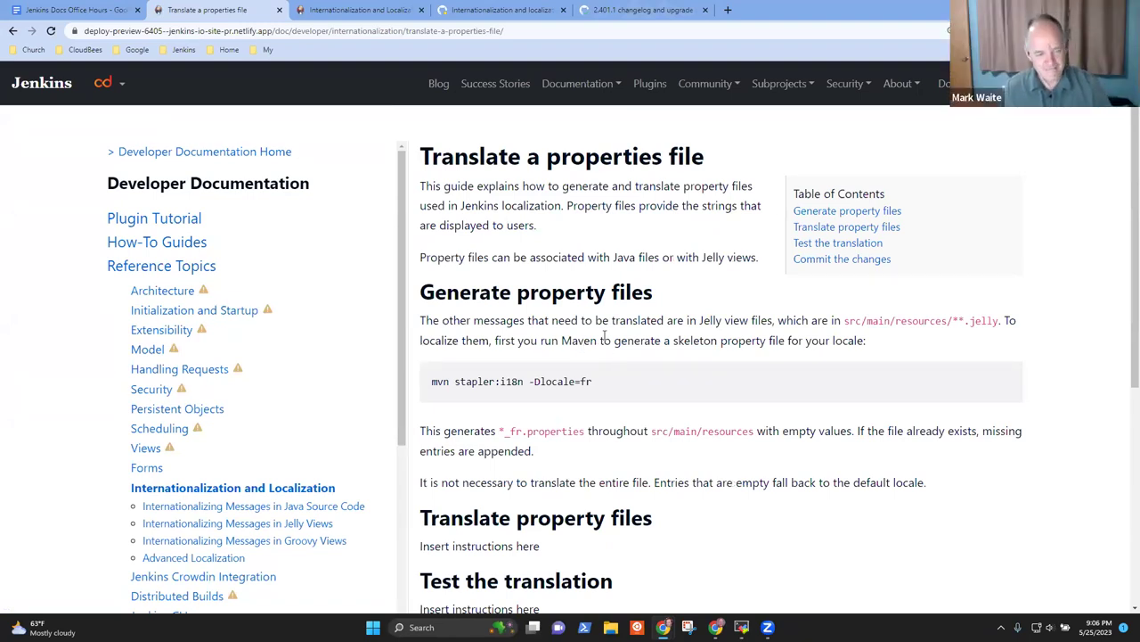
pyautogui.scroll(-1, 672, 400)
pyautogui.scroll(1, 677, 392)
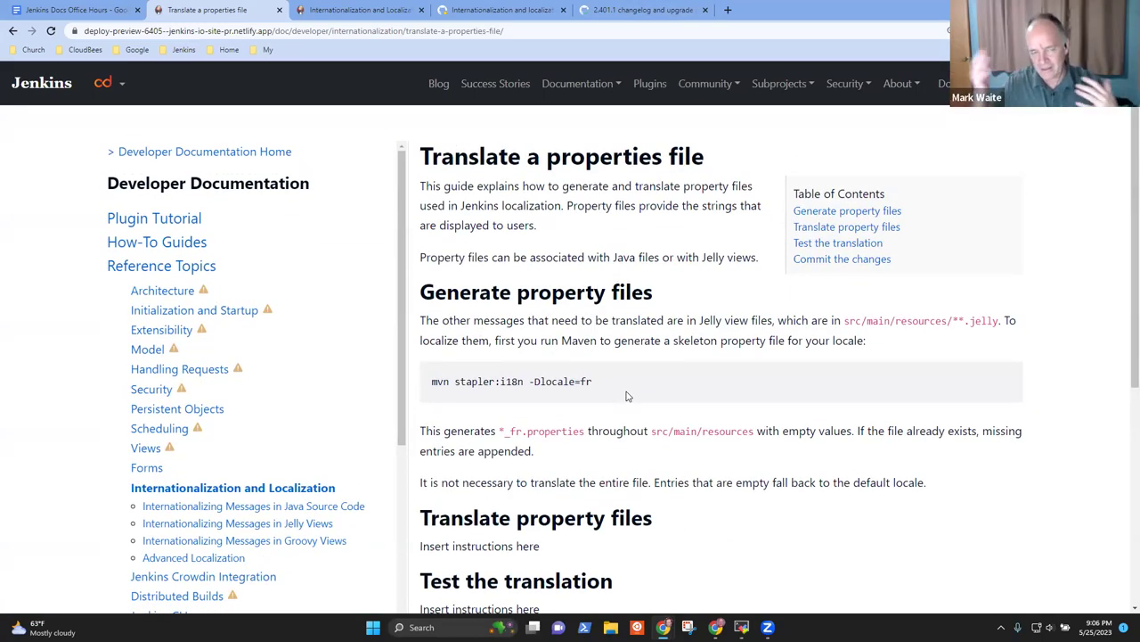
pyautogui.click(150, 243)
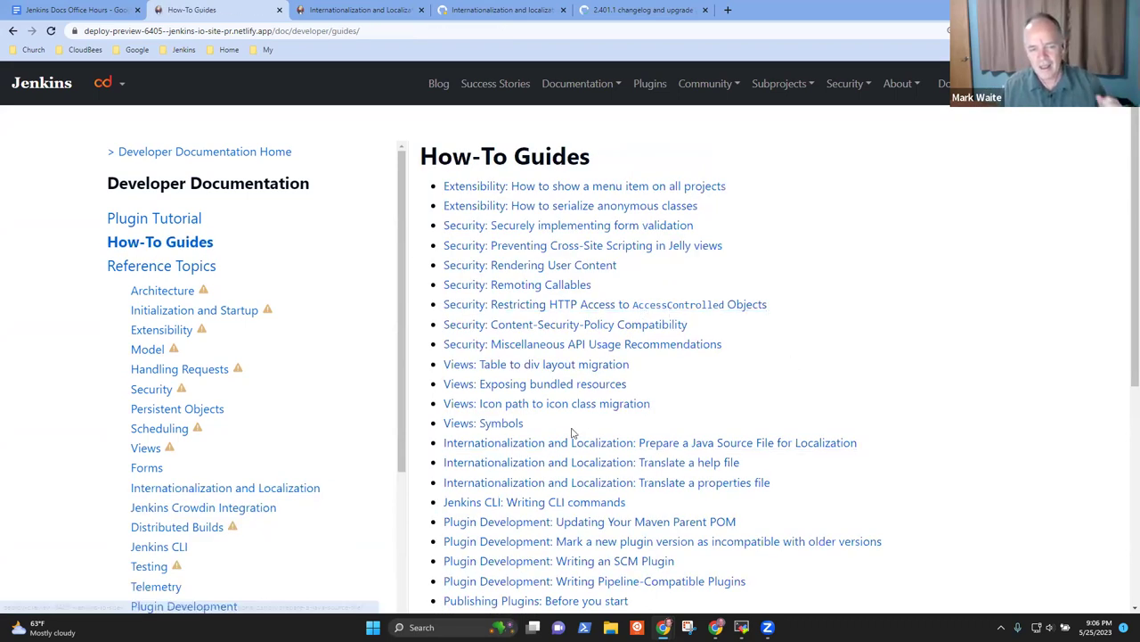
pyautogui.click(222, 487)
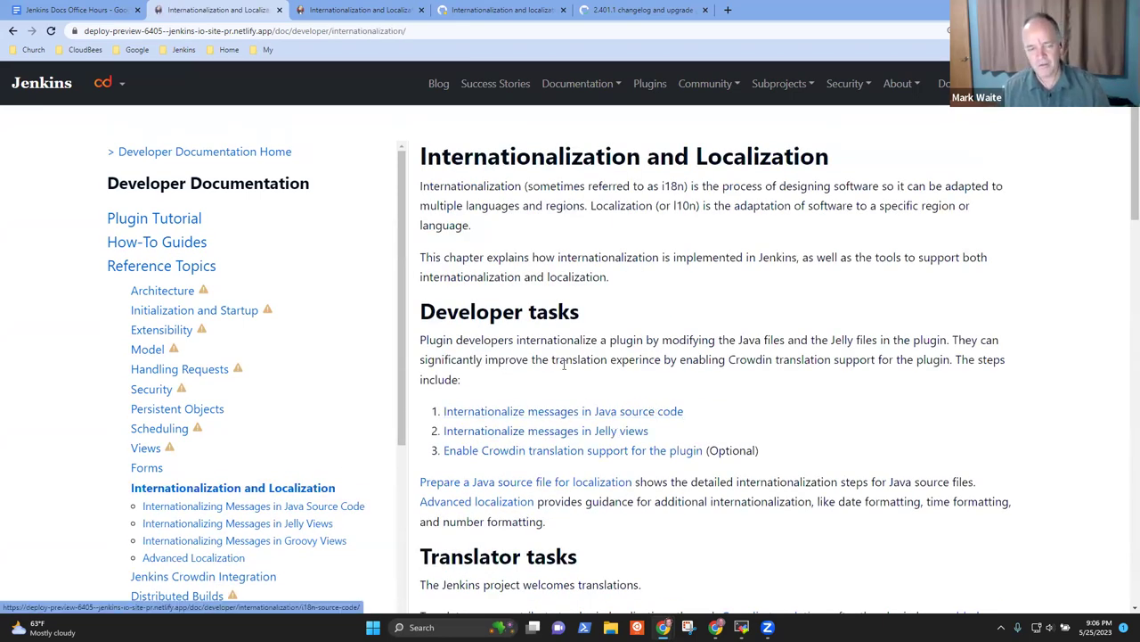
pyautogui.scroll(-3, 643, 414)
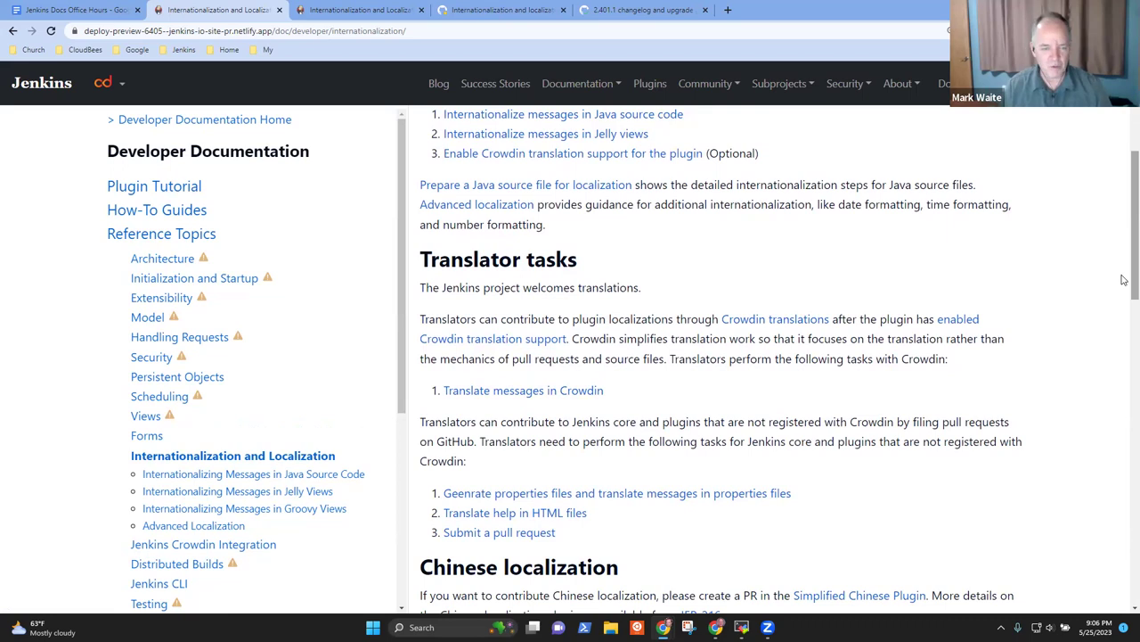
pyautogui.moveTo(1125, 272); pyautogui.dragTo(1124, 335)
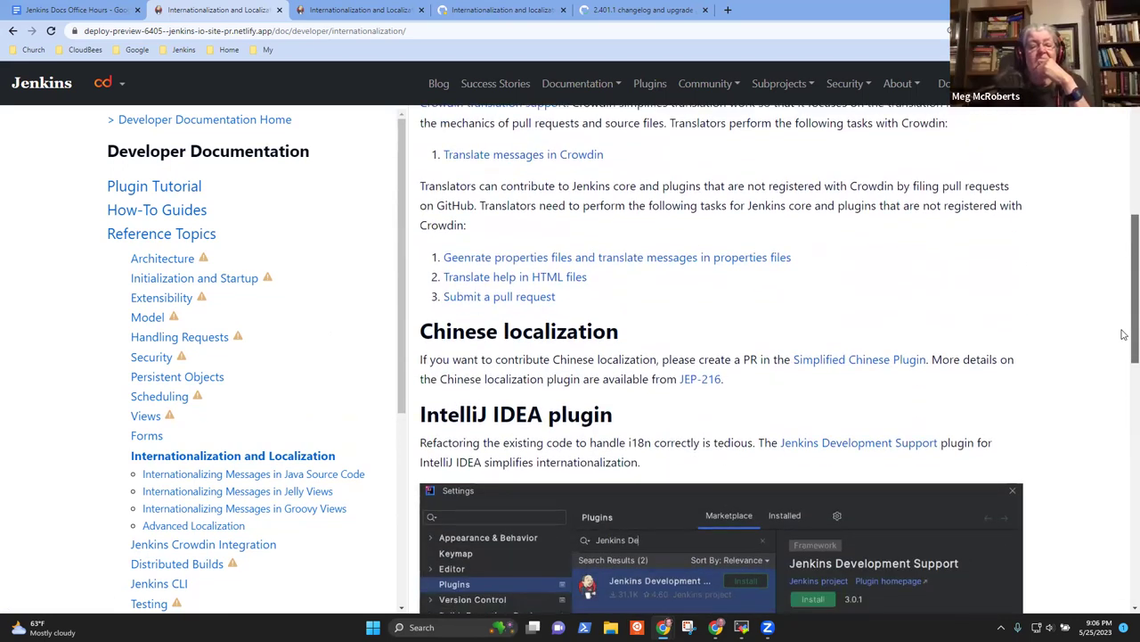
pyautogui.click(480, 301)
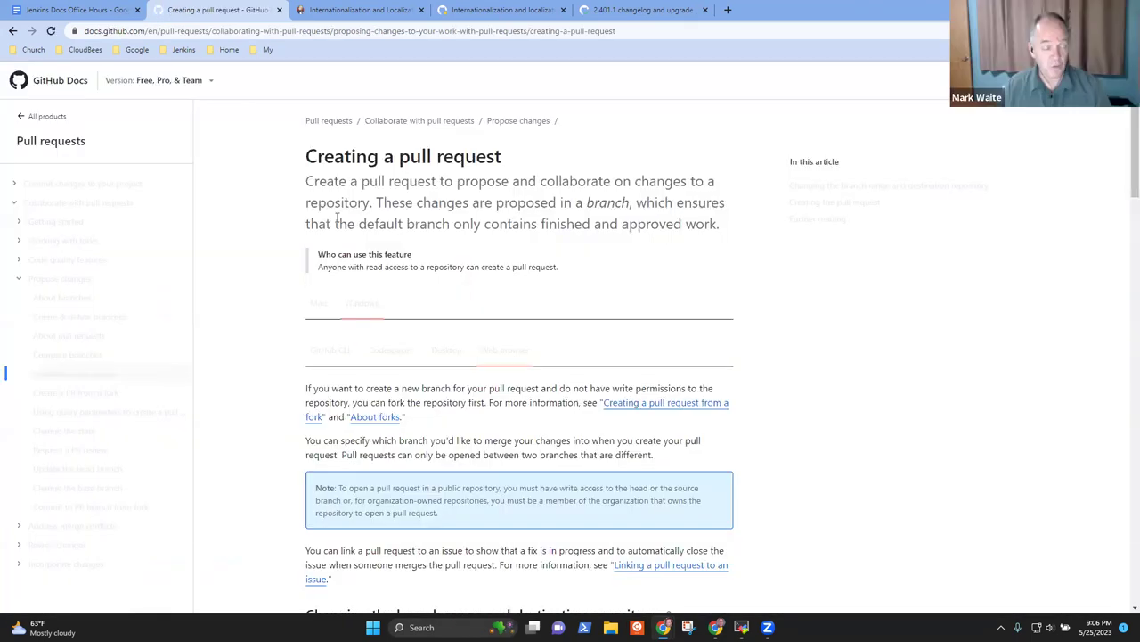
pyautogui.click(13, 30)
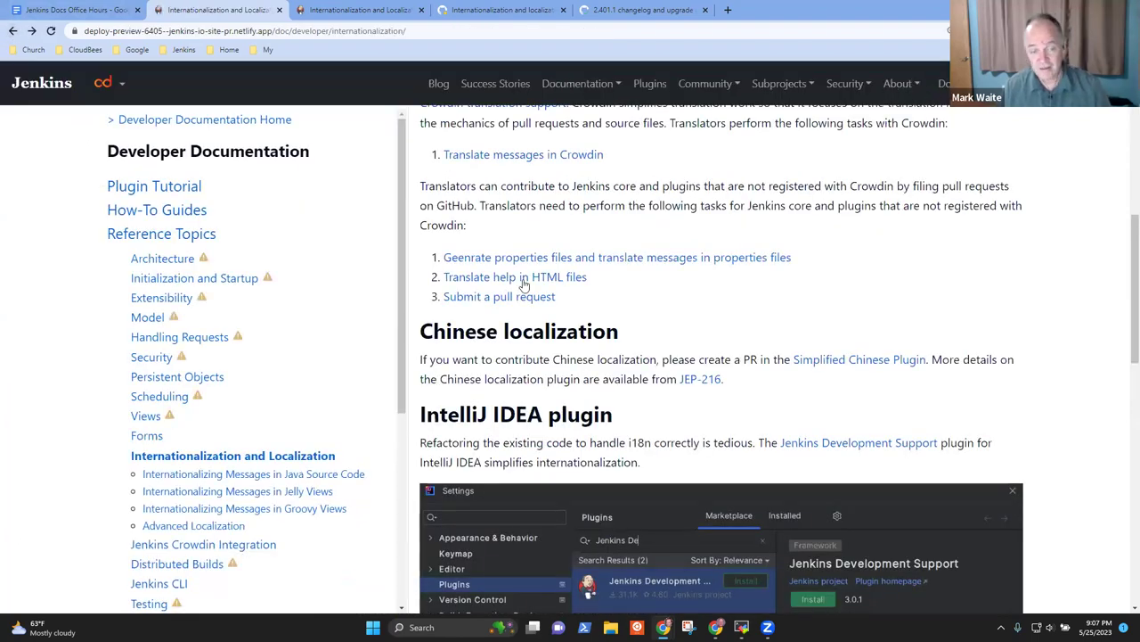
pyautogui.click(524, 282)
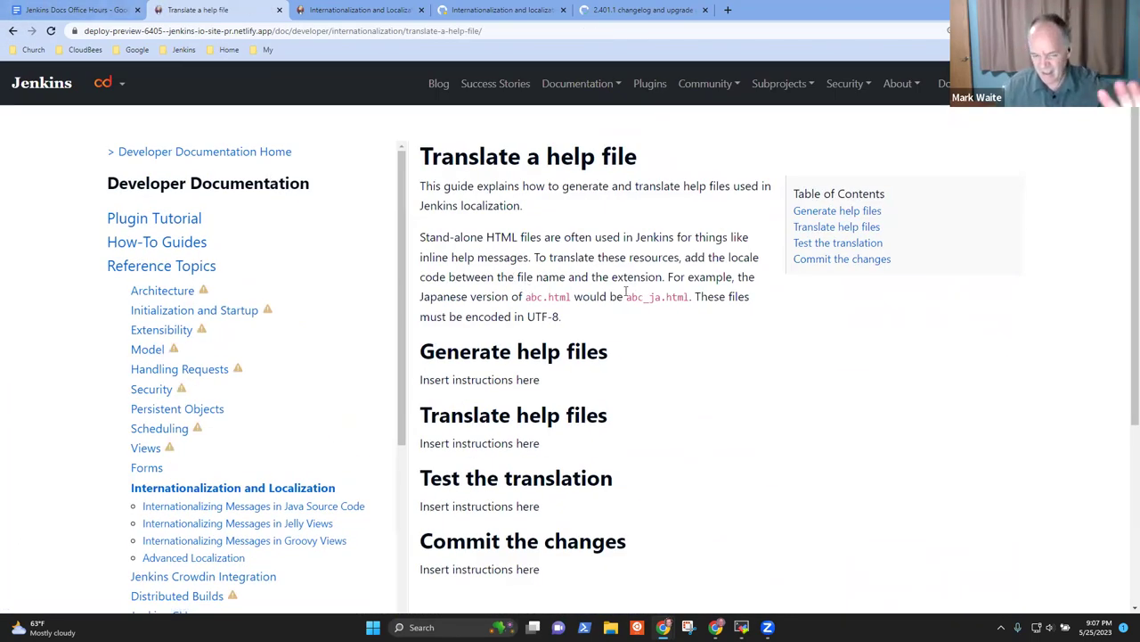
pyautogui.click(13, 30)
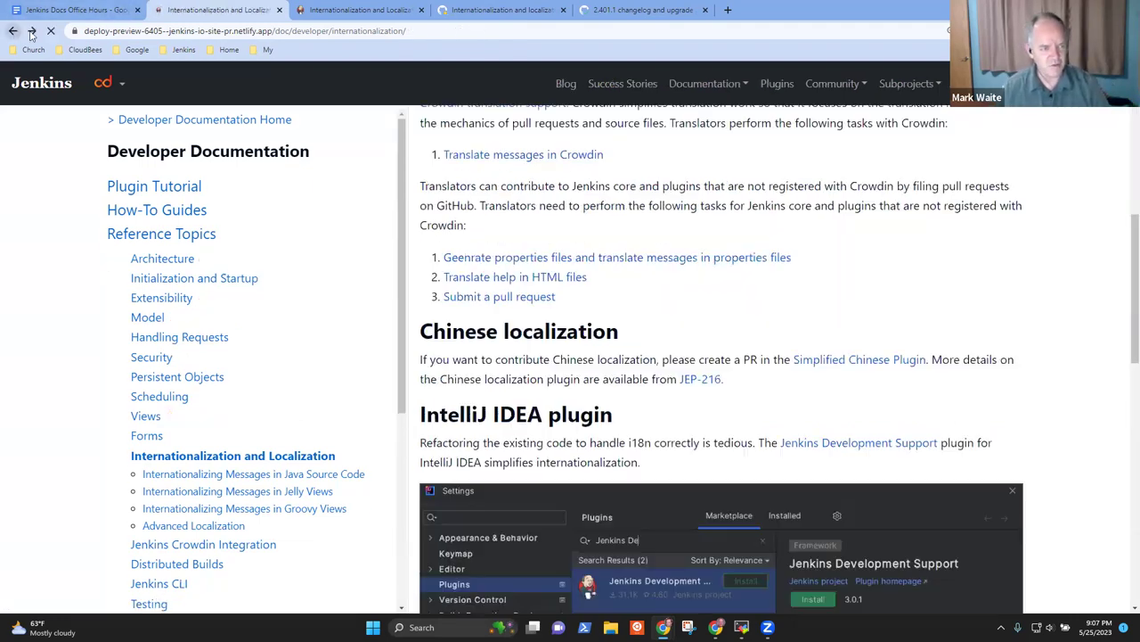
# In the agenda's additions line, change 'to finish' to 'finished'
pyautogui.click(89, 11)
pyautogui.click(252, 432)
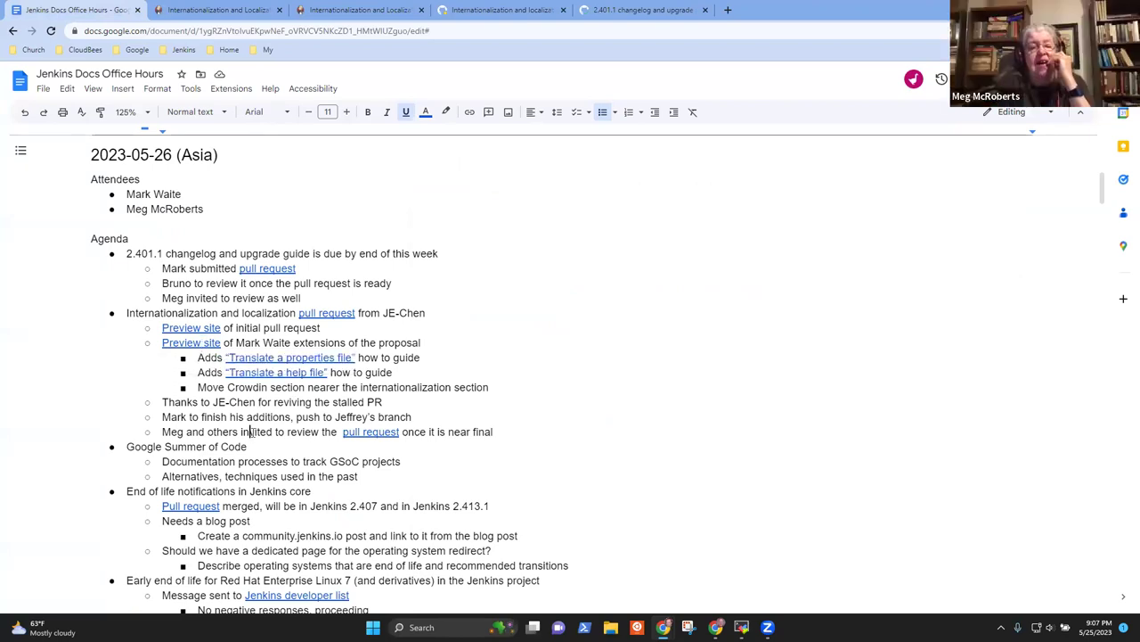
pyautogui.press('Up')
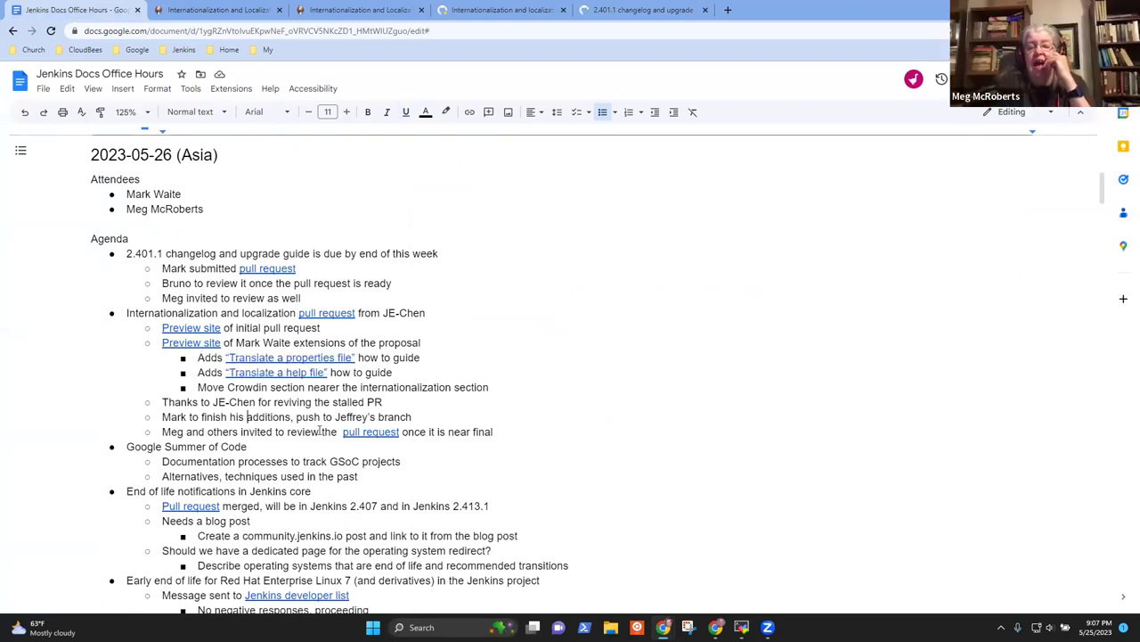
pyautogui.press('Delete')
pyautogui.press('Delete')
pyautogui.press('Delete')
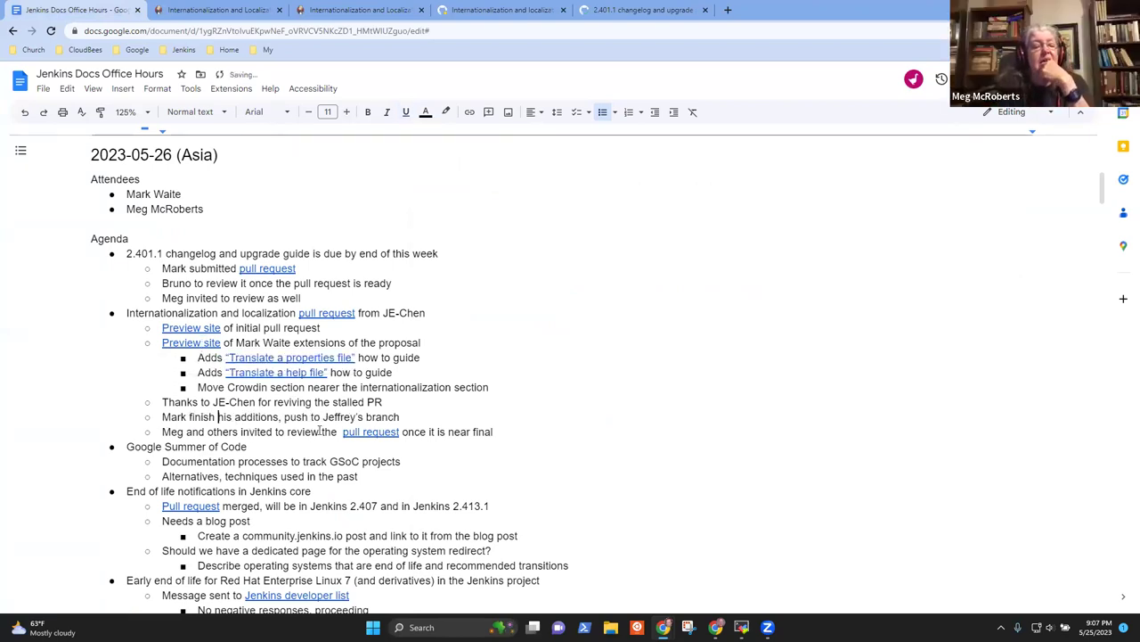
pyautogui.press('BackSpace')
pyautogui.write('ed')
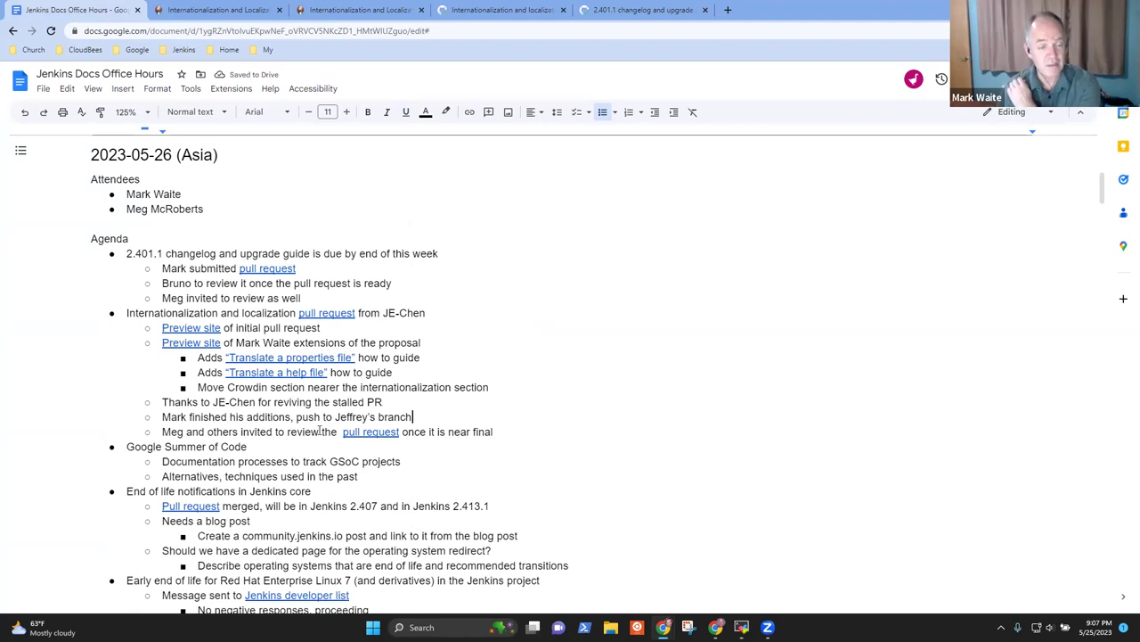
pyautogui.press('End')
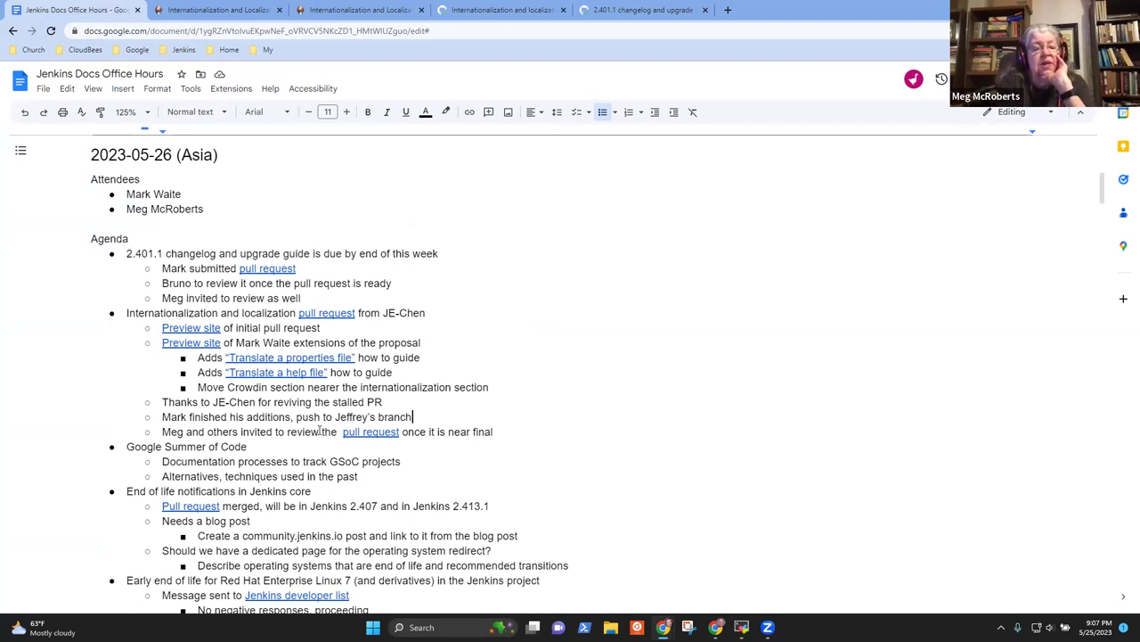
# Cut the Google Summer of Code item and place it after End of life notifications
pyautogui.press('Down')
pyautogui.press('Down')
pyautogui.hotkey('shift', 'Down')
pyautogui.hotkey('shift', 'Down')
pyautogui.hotkey('shift', 'Down')
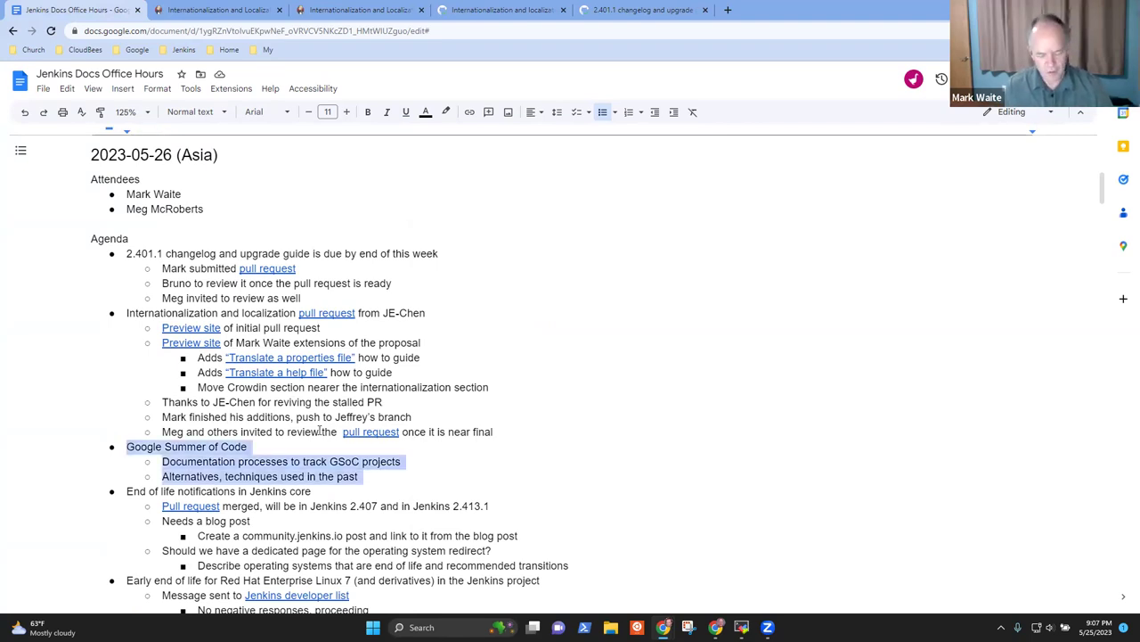
pyautogui.press('Delete')
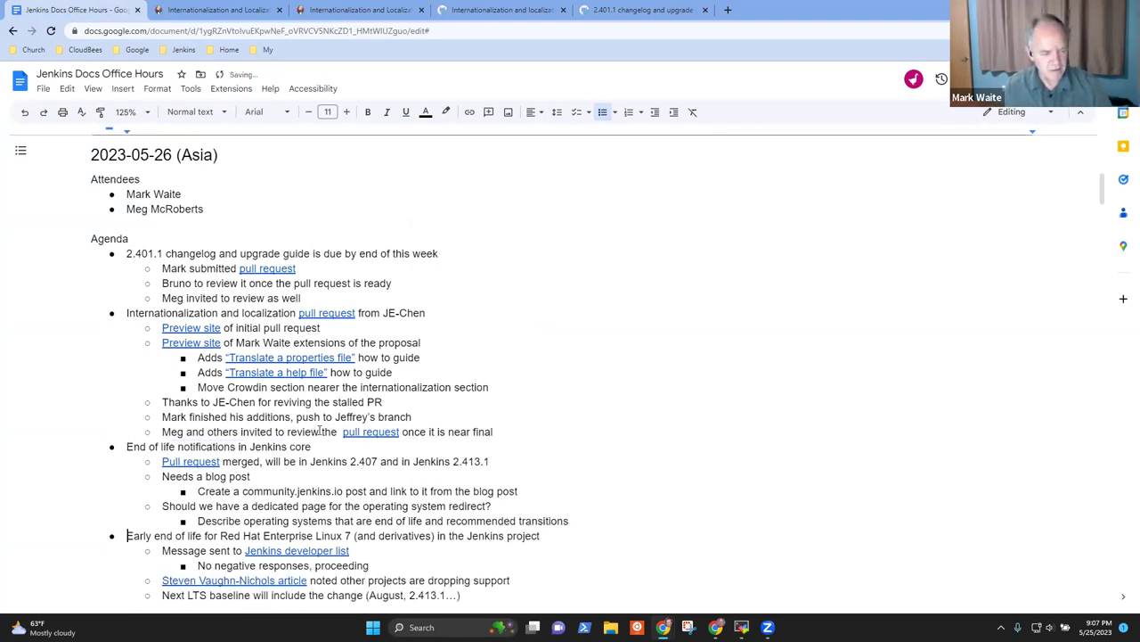
pyautogui.hotkey('ctrl', 'z')
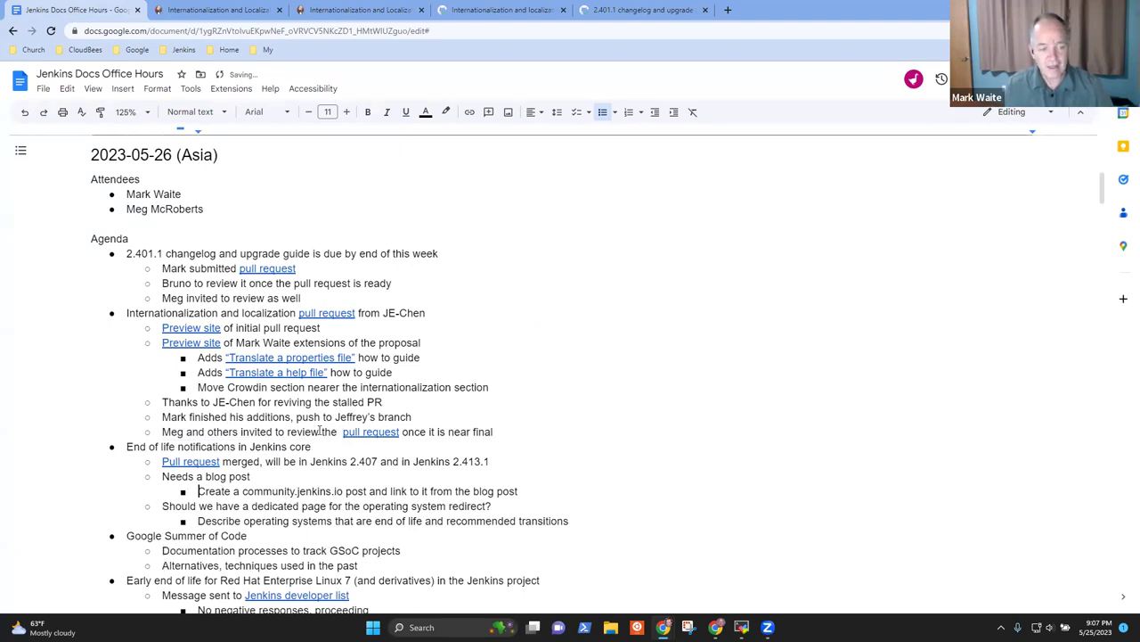
# From the End of life notifications item, open merged pull request #7913 on GitHub
pyautogui.press('Up')
pyautogui.press('Up')
pyautogui.hotkey('shift', 'End')
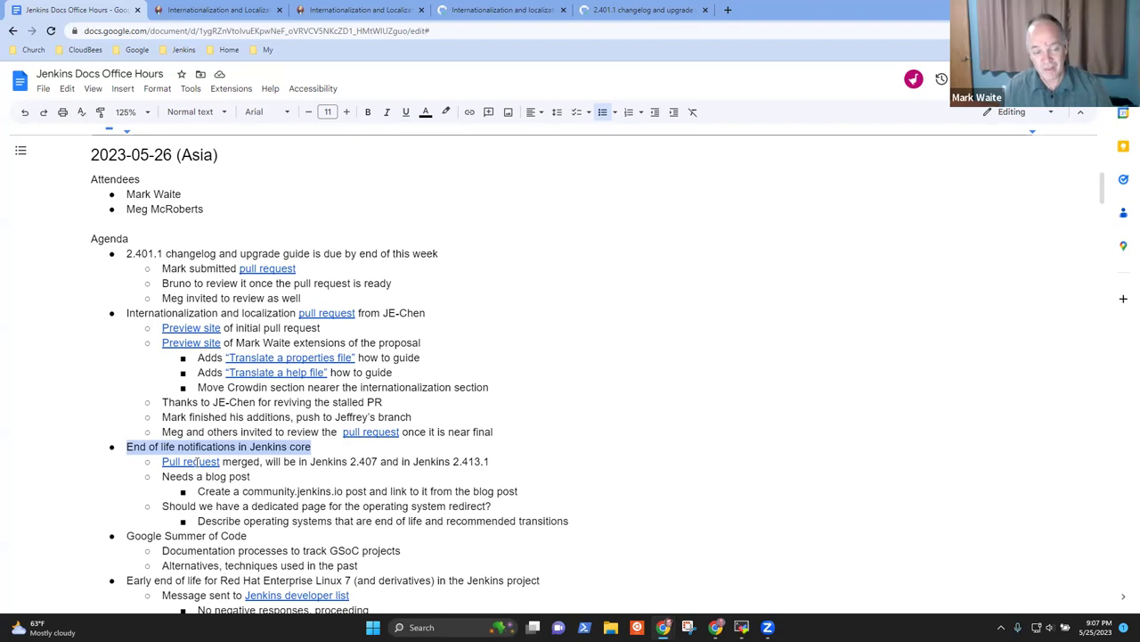
pyautogui.click(195, 461)
pyautogui.click(245, 480)
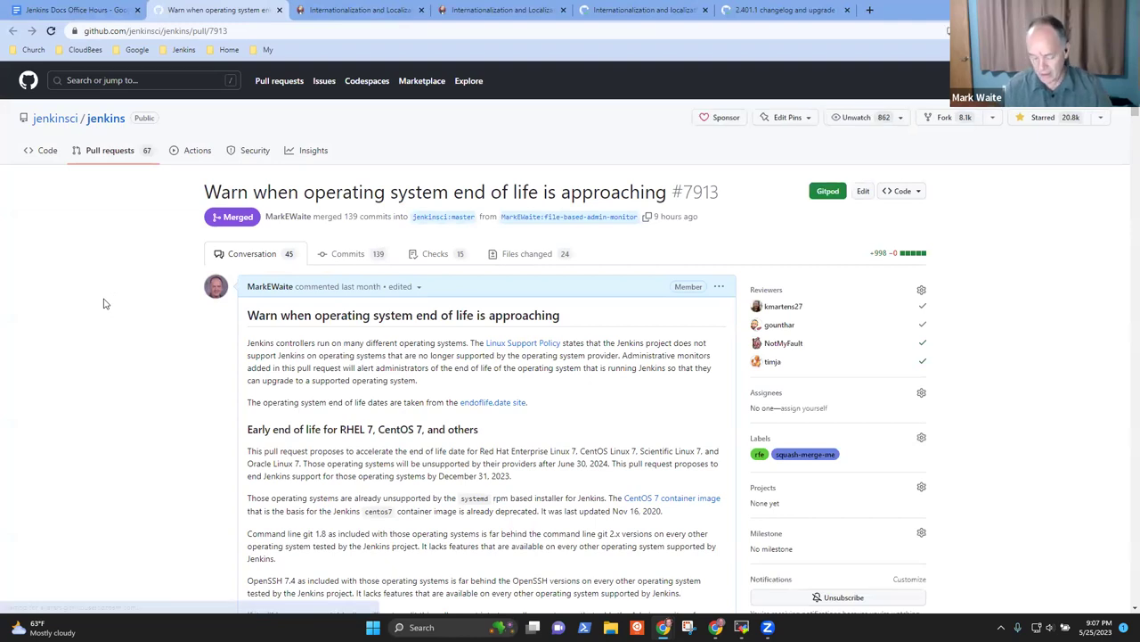
# Zoom in on PR #7913, scroll through its screenshots and maintainer checklist, then zoom back out twice
pyautogui.hotkey('ctrl', '+')
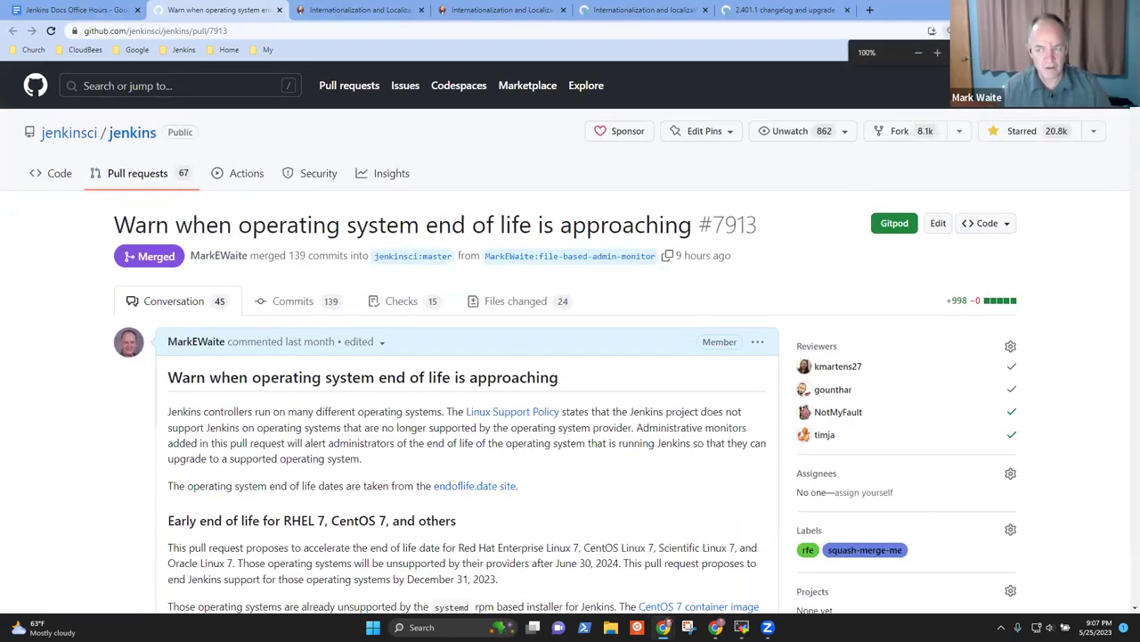
pyautogui.hotkey('ctrl', '+')
pyautogui.hotkey('ctrl', '+')
pyautogui.hotkey('ctrl', '+')
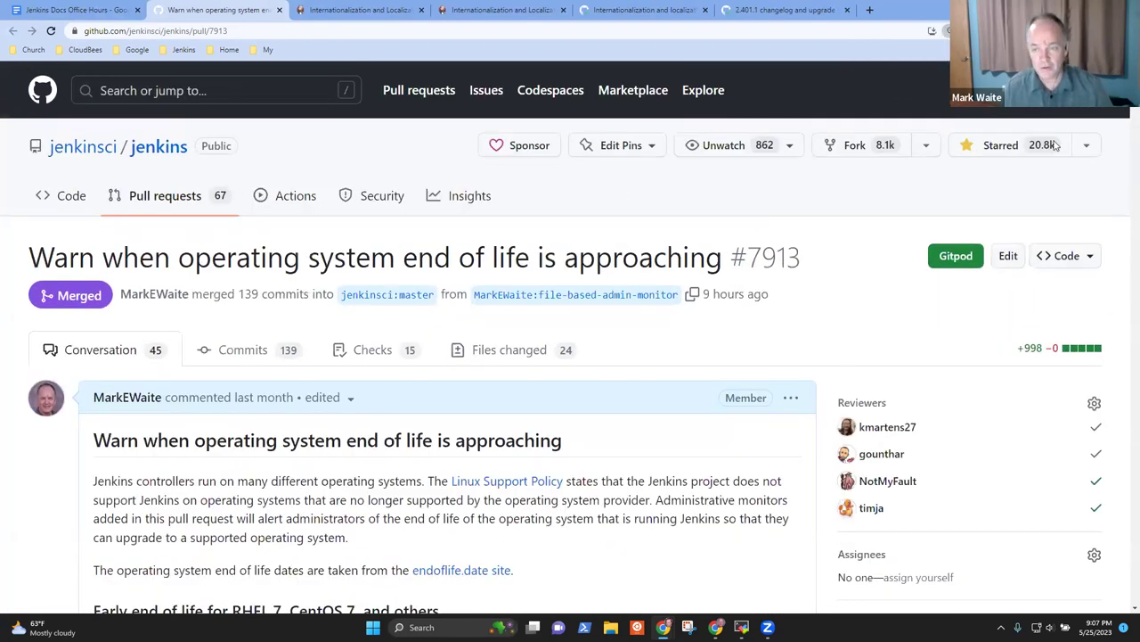
pyautogui.scroll(-3, 573, 318)
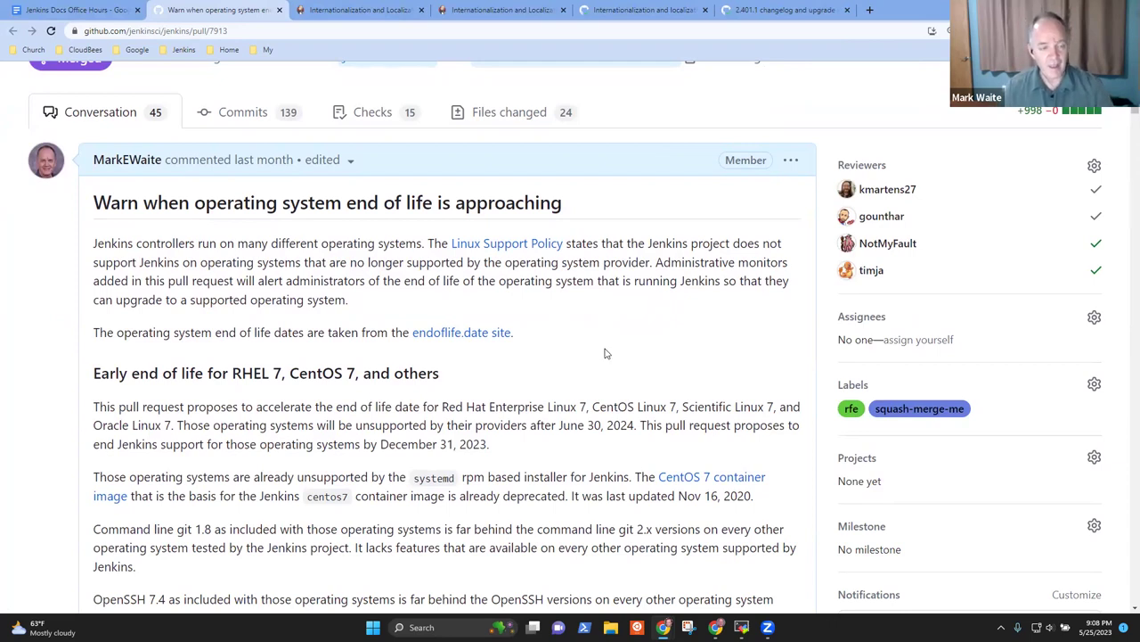
pyautogui.scroll(-3, 609, 353)
pyautogui.scroll(-5, 614, 356)
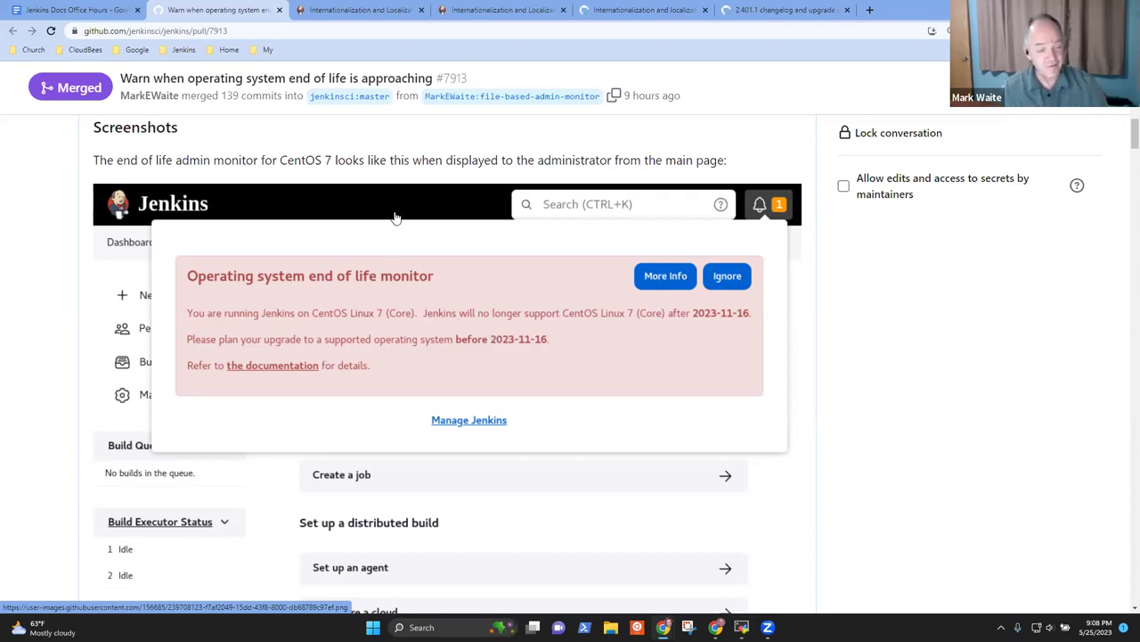
pyautogui.scroll(-1, 471, 280)
pyautogui.scroll(-3, 552, 285)
pyautogui.scroll(-4, 570, 291)
pyautogui.scroll(-5, 621, 288)
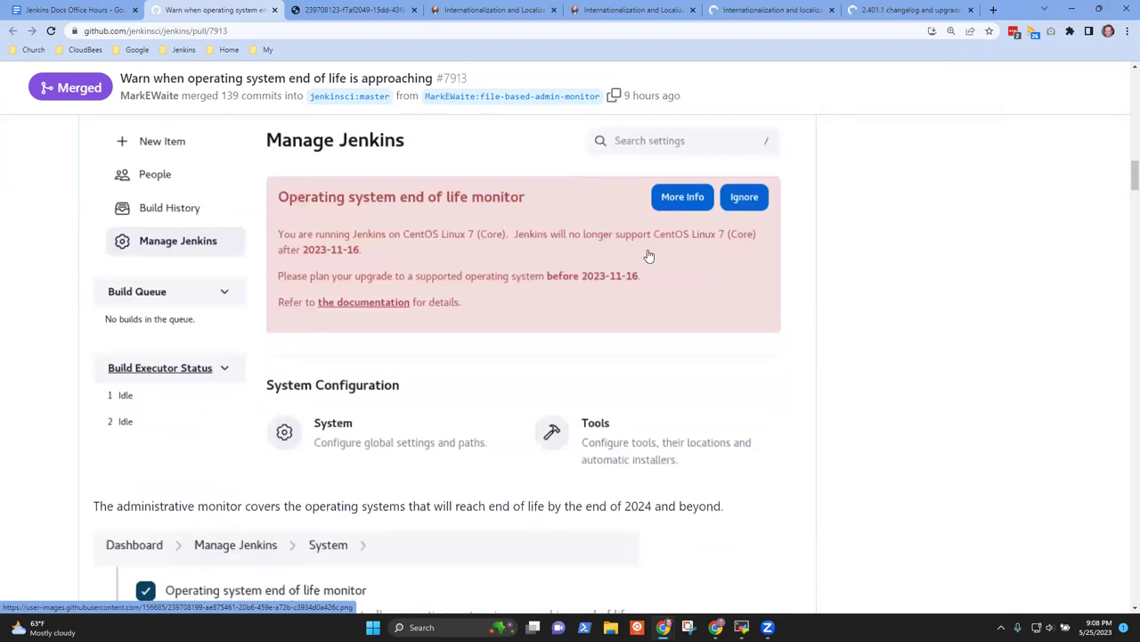
pyautogui.scroll(-7, 649, 281)
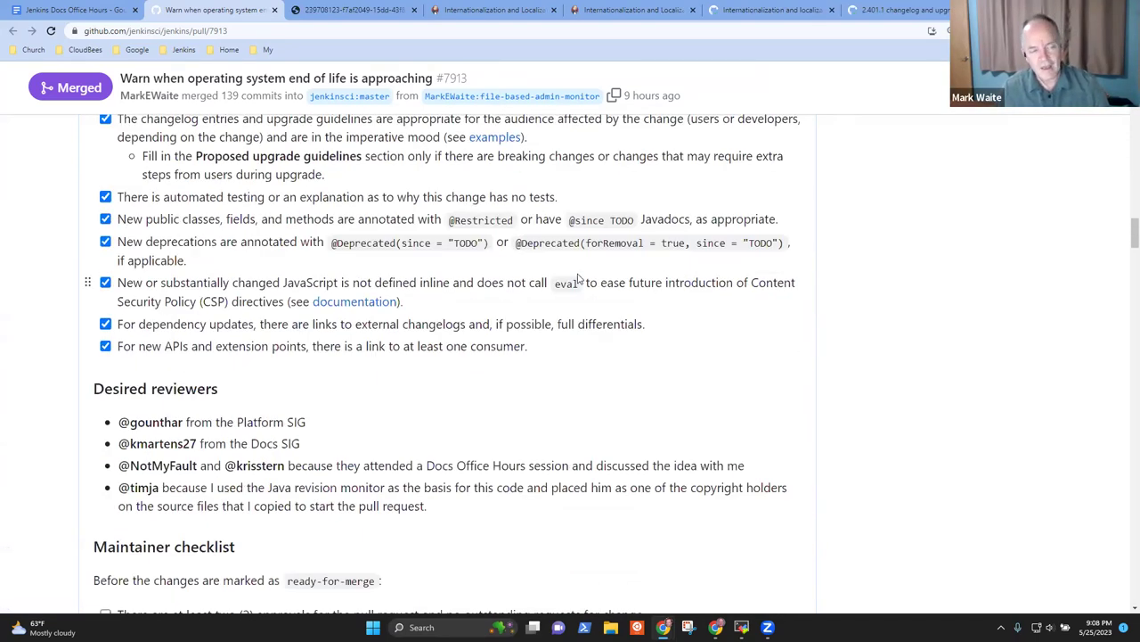
pyautogui.hotkey('ctrl', '-')
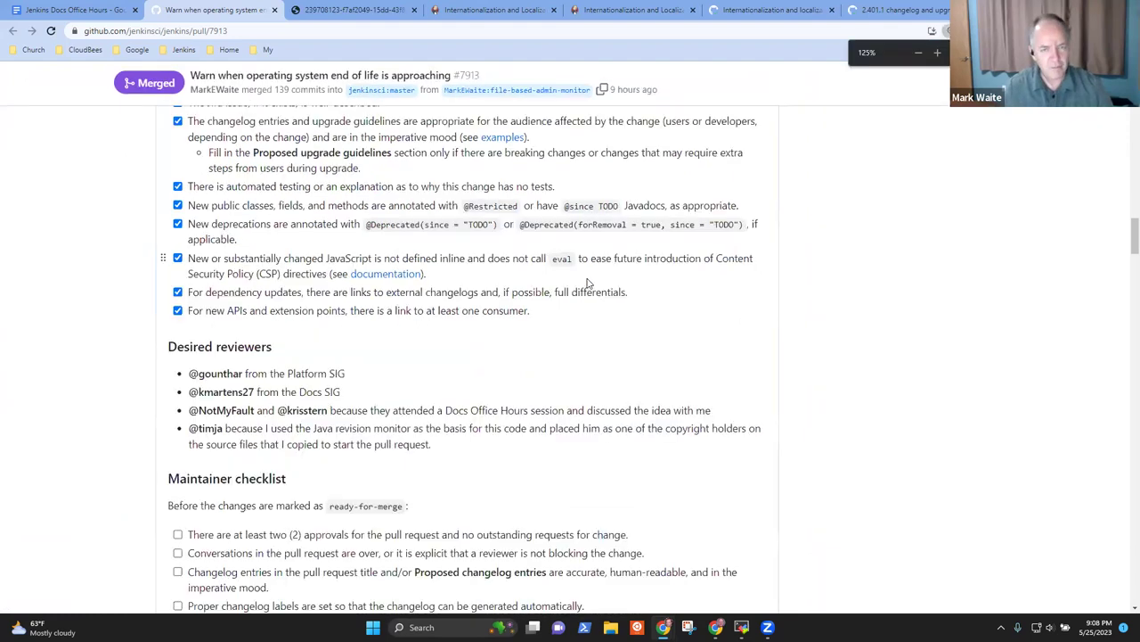
pyautogui.hotkey('ctrl', '-')
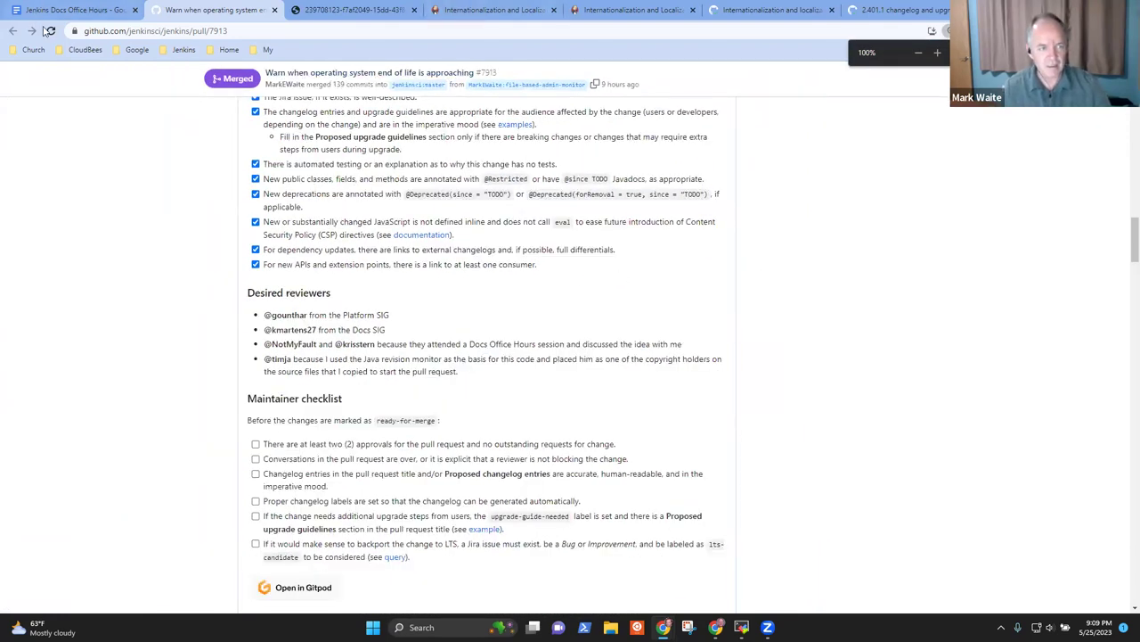
# Back in the agenda, select the whole 'Create a community.jenkins.io post' bullet under End of life notifications
pyautogui.click(76, 11)
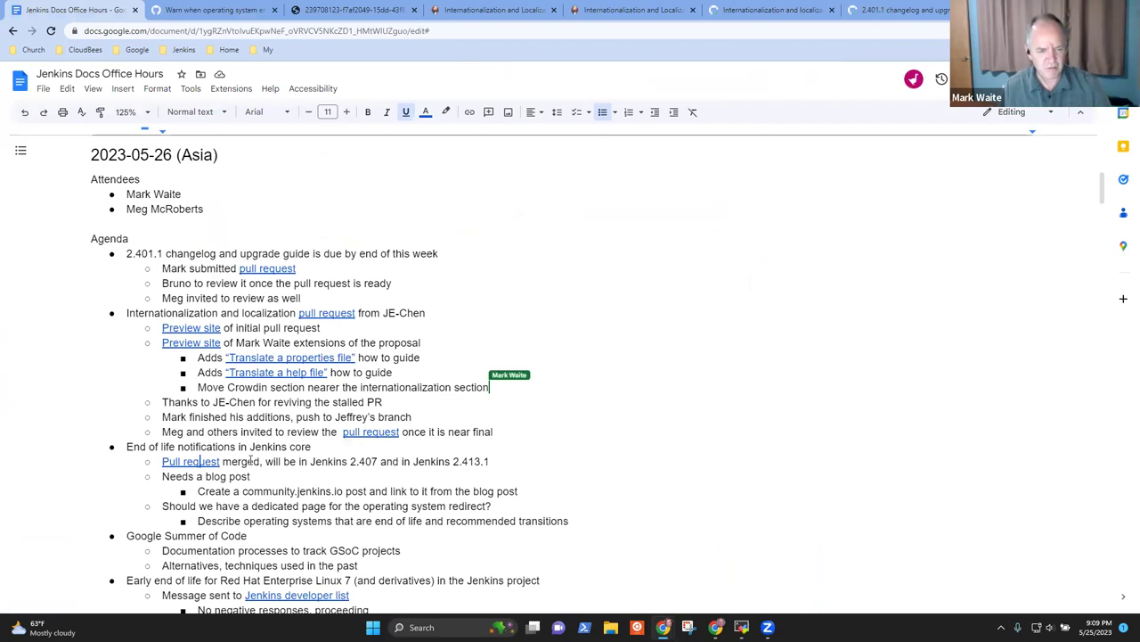
pyautogui.scroll(-1, 250, 461)
pyautogui.click(253, 429)
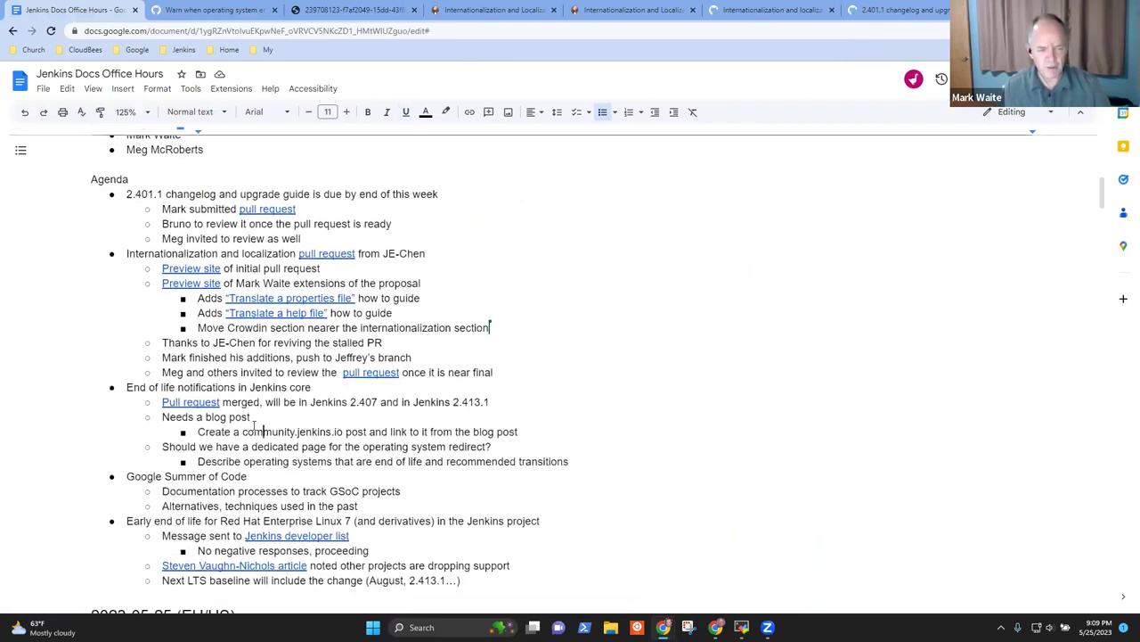
pyautogui.tripleClick(254, 425)
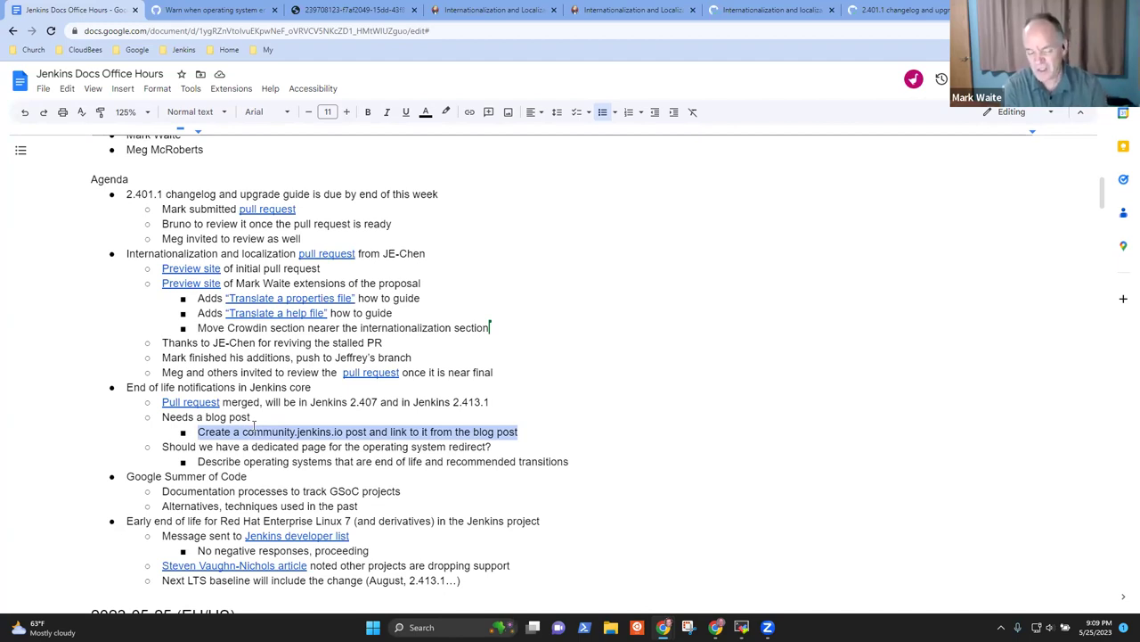
# Move to the redirect-page question in the agenda, then open the end-of-life pull request's Files changed view
pyautogui.press('Down')
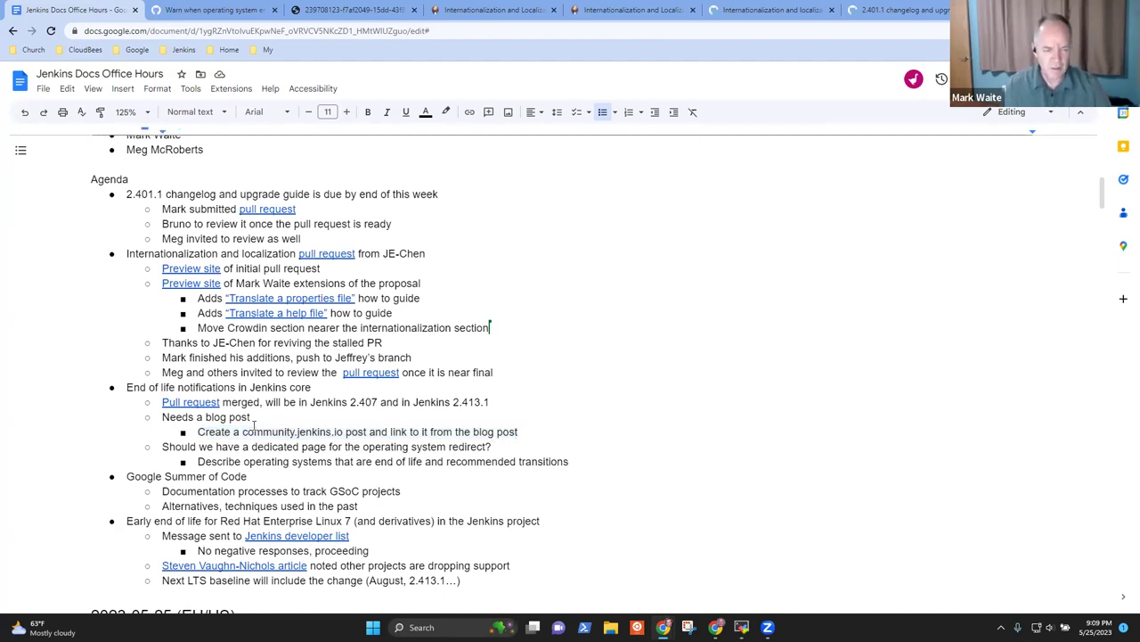
pyautogui.press('Home')
pyautogui.click(238, 8)
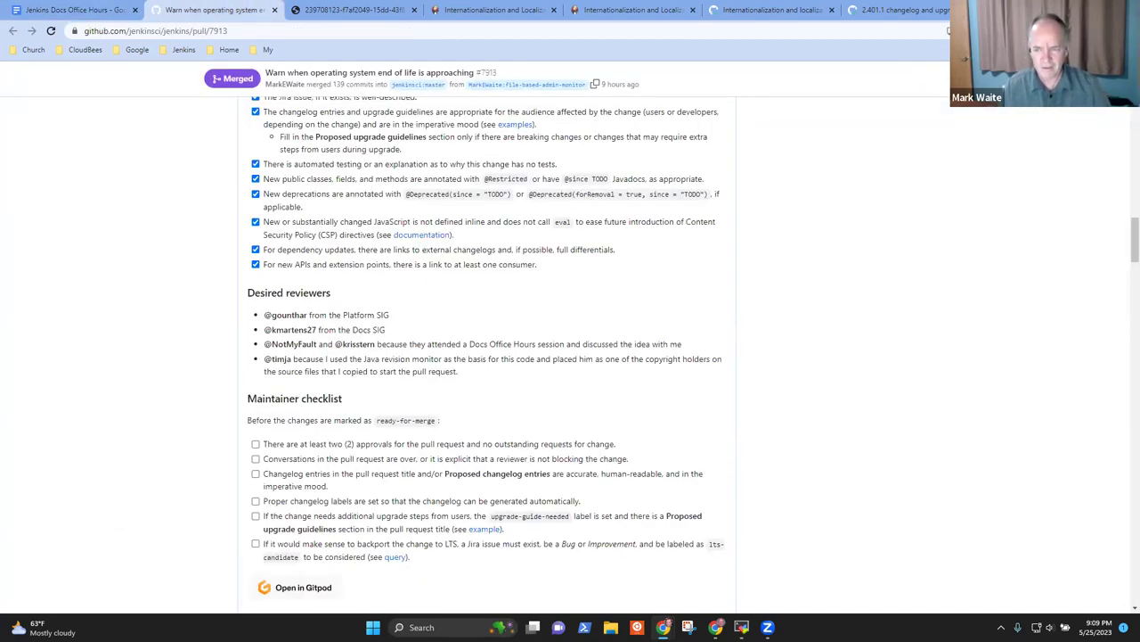
pyautogui.moveTo(1124, 256); pyautogui.dragTo(1124, 129)
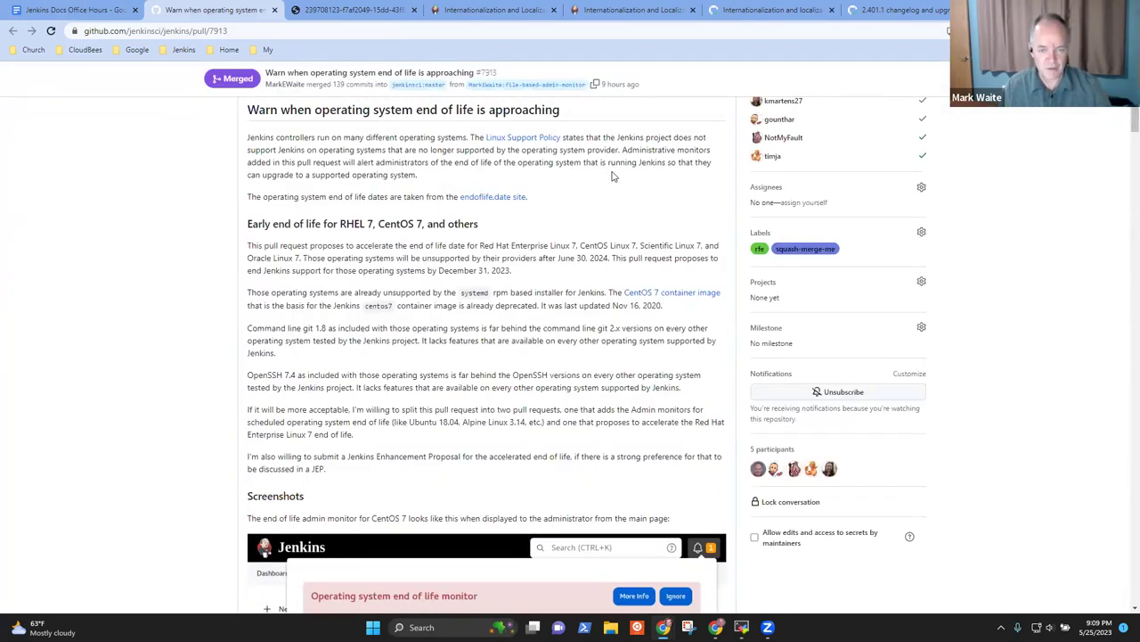
pyautogui.scroll(3, 602, 176)
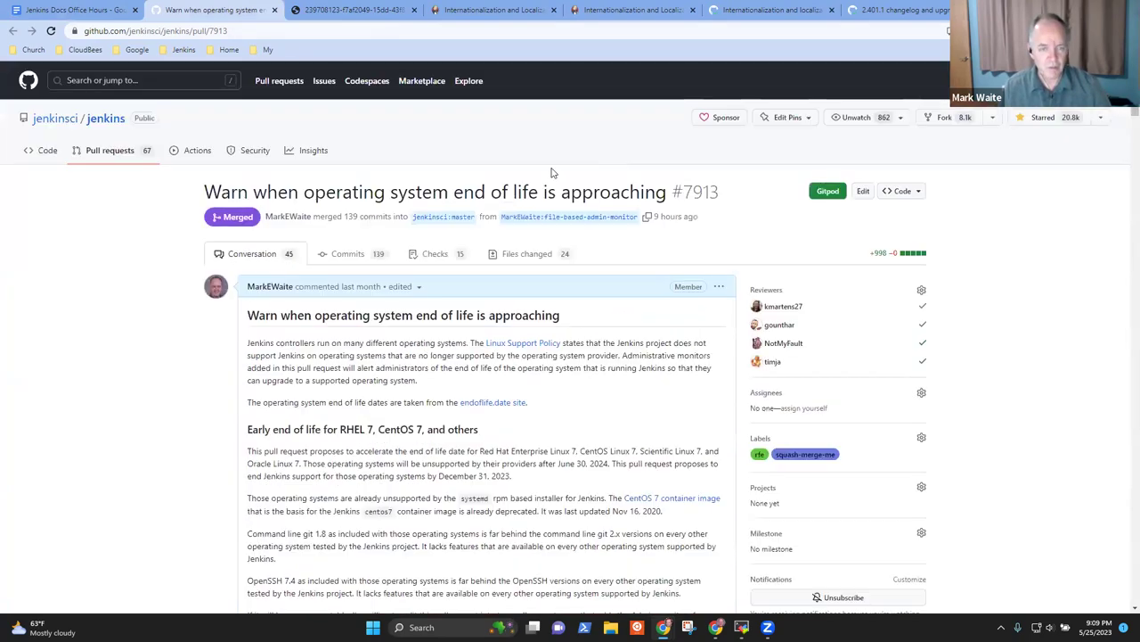
pyautogui.click(512, 278)
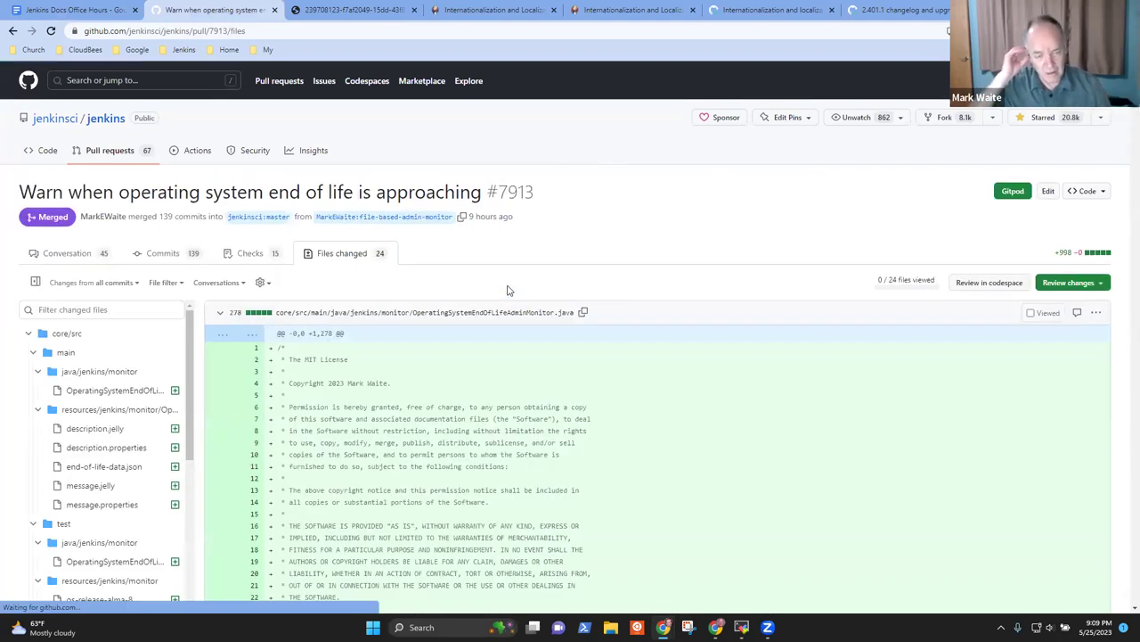
# Find 'end-of-life' in the changed code and select the documentationUrl redirect on line 76
pyautogui.hotkey('ctrl', 'f')
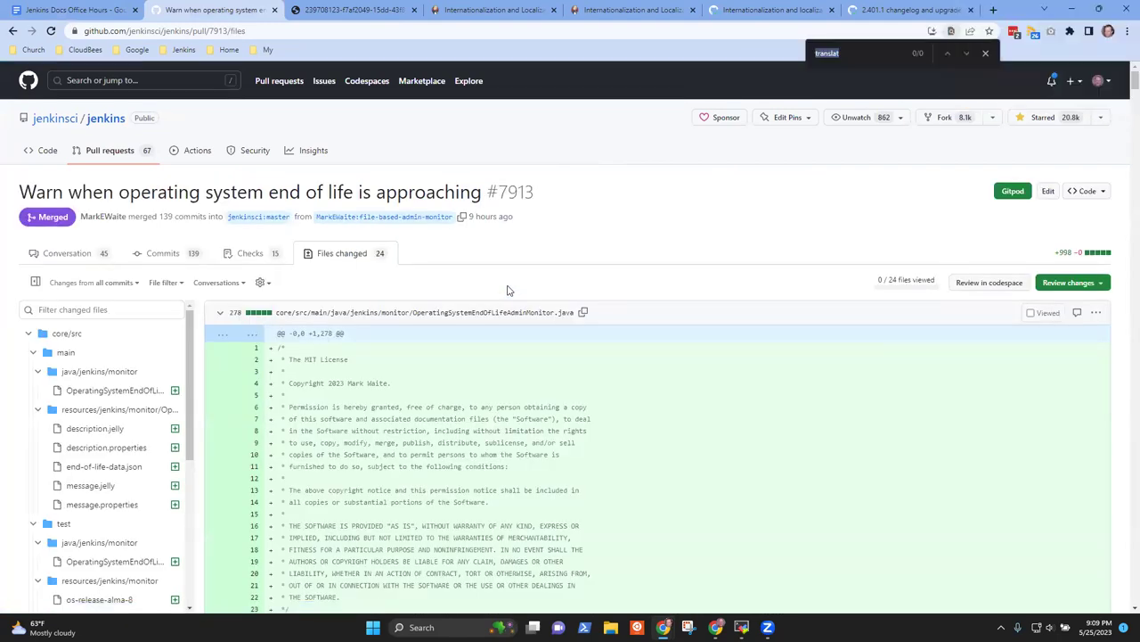
pyautogui.write('end-i')
pyautogui.press('BackSpace')
pyautogui.write('of')
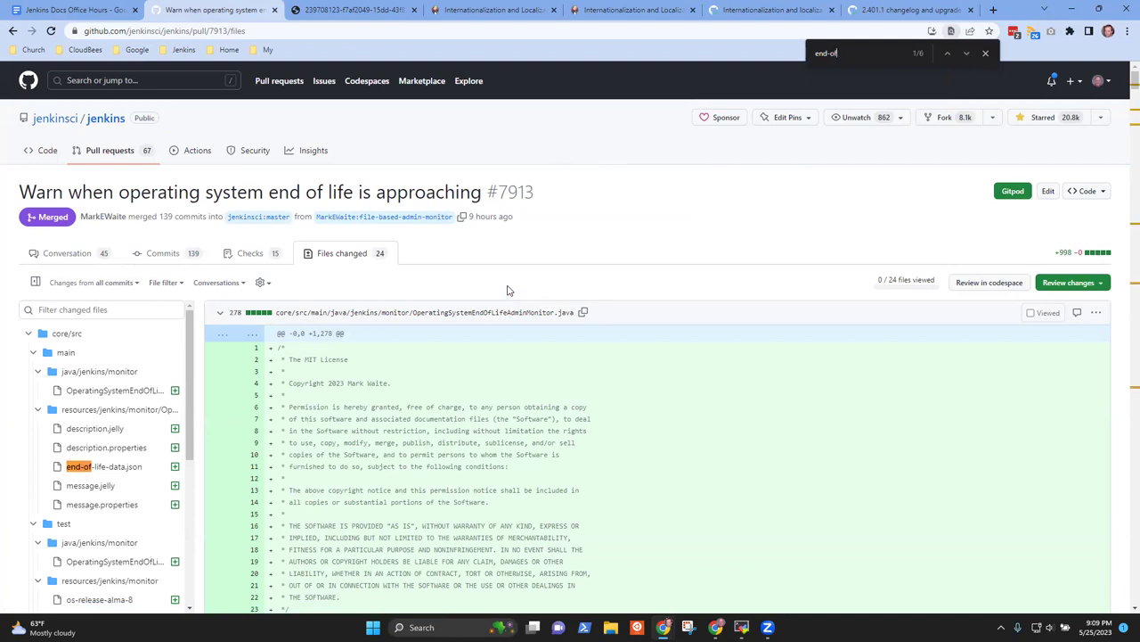
pyautogui.write('-l')
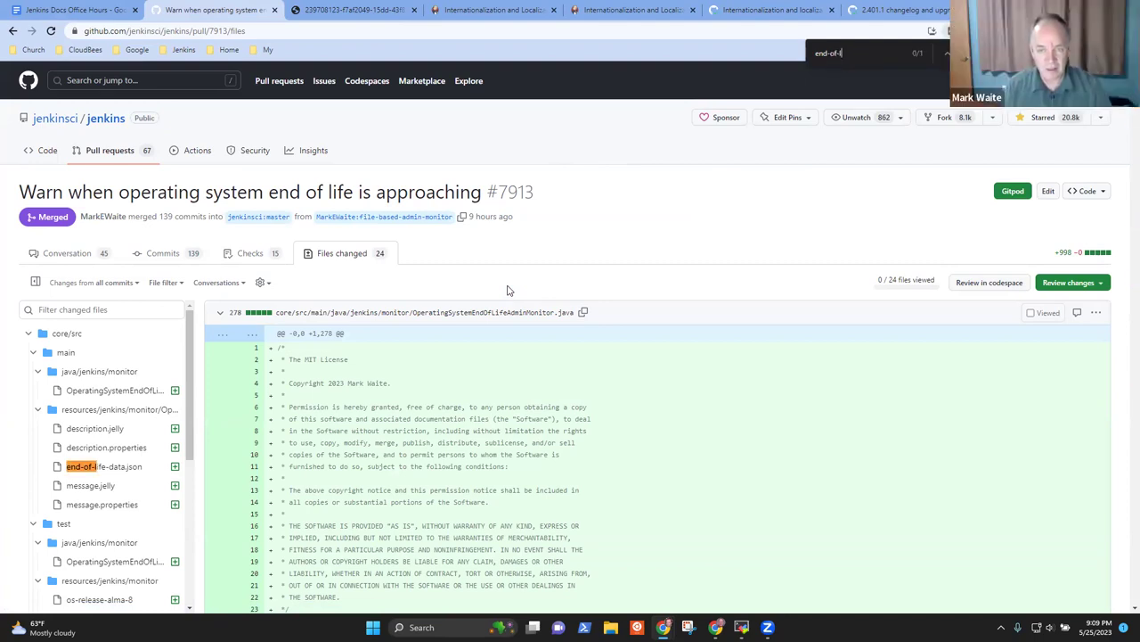
pyautogui.write('ife')
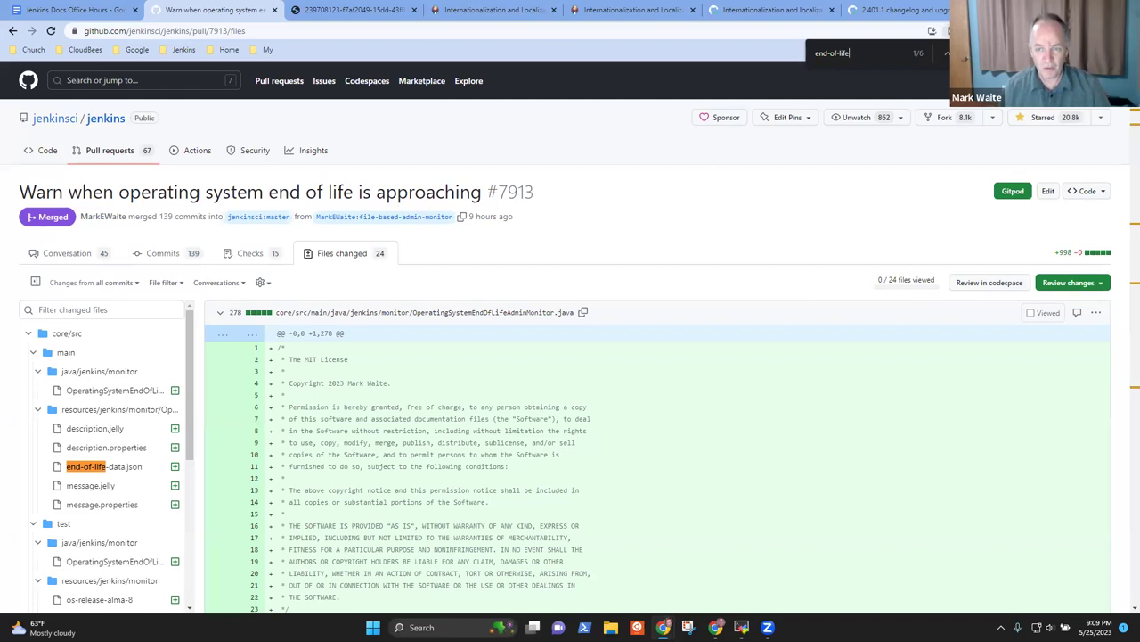
pyautogui.press('Return')
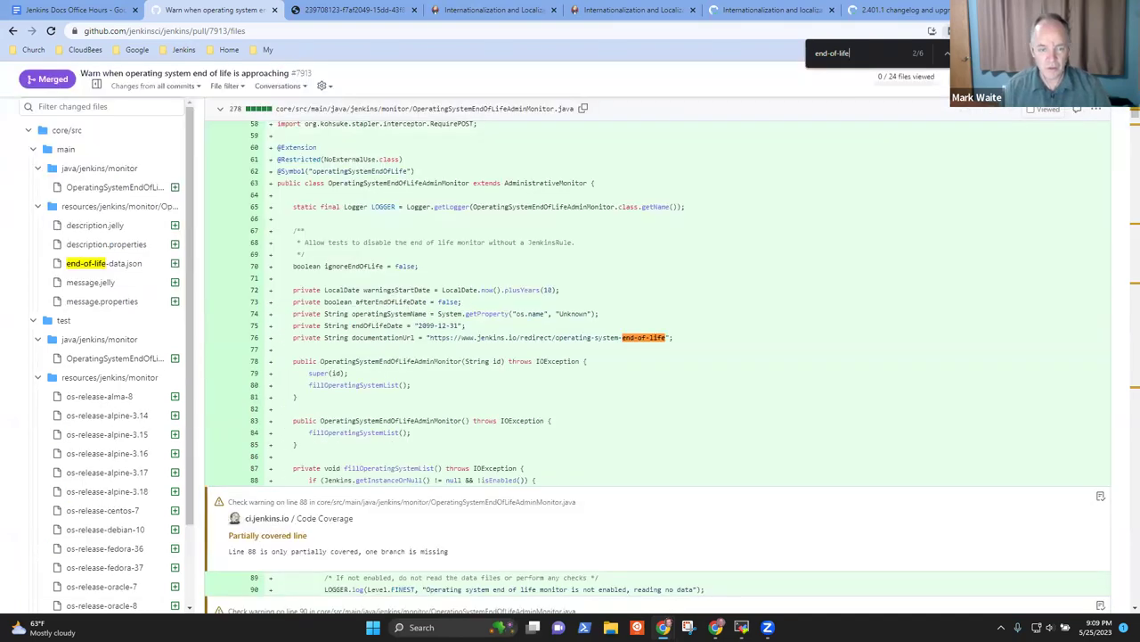
pyautogui.doubleClick(433, 337)
pyautogui.moveTo(497, 341); pyautogui.dragTo(664, 339)
pyautogui.hotkey('ctrl', 'c')
# Paste the copied redirect URL into the third tab's address bar and load it
pyautogui.click(365, 10)
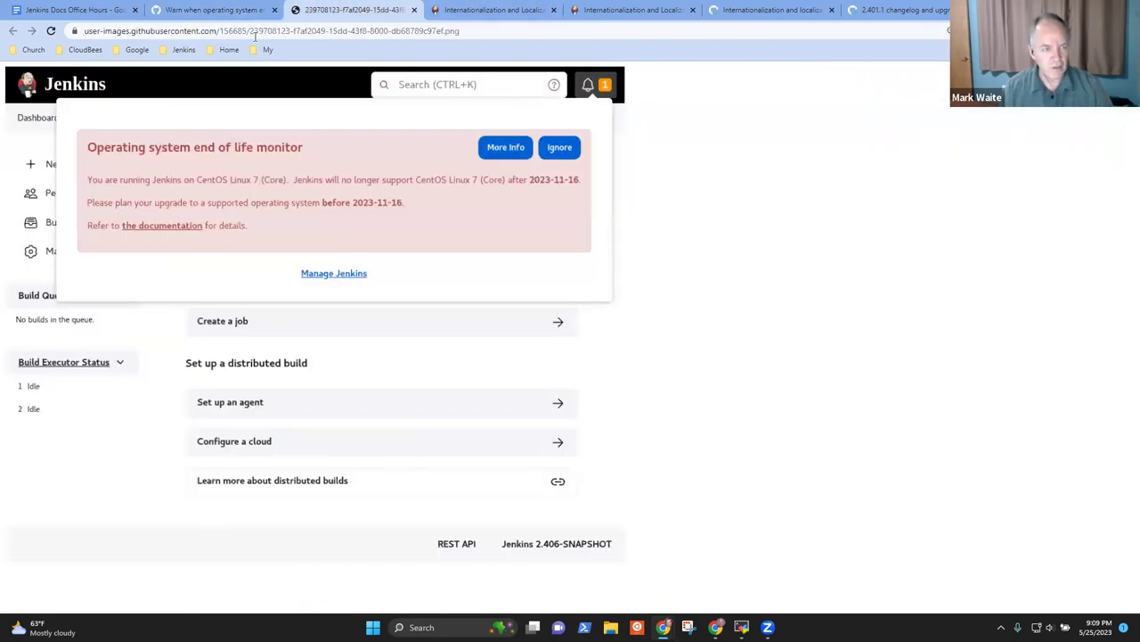
pyautogui.click(256, 35)
pyautogui.hotkey('ctrl', 'v')
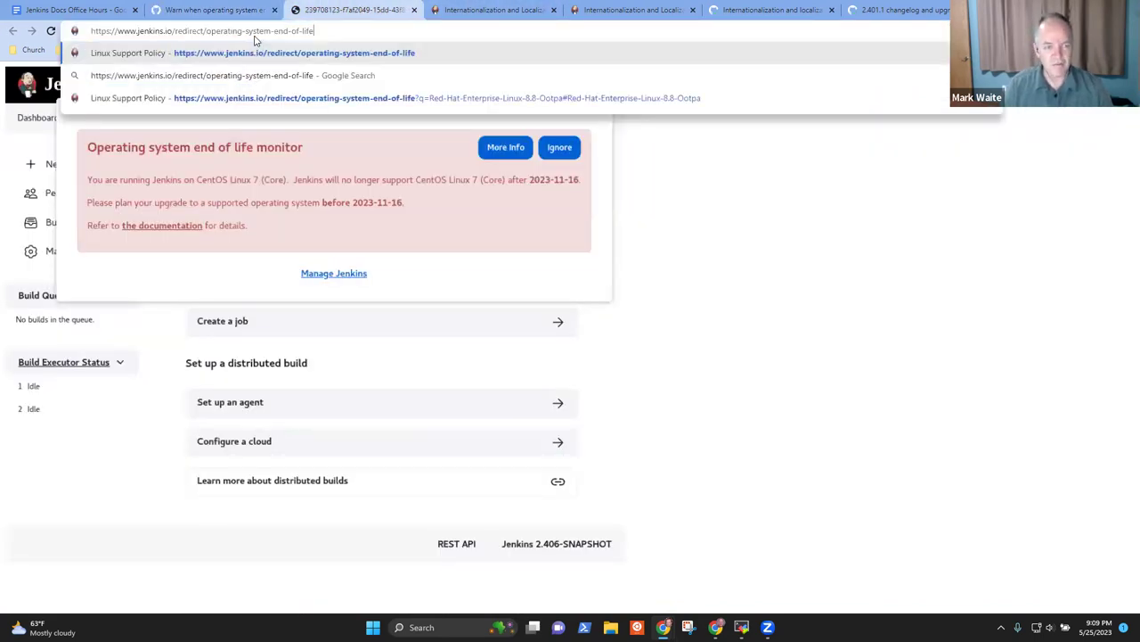
pyautogui.press('Return')
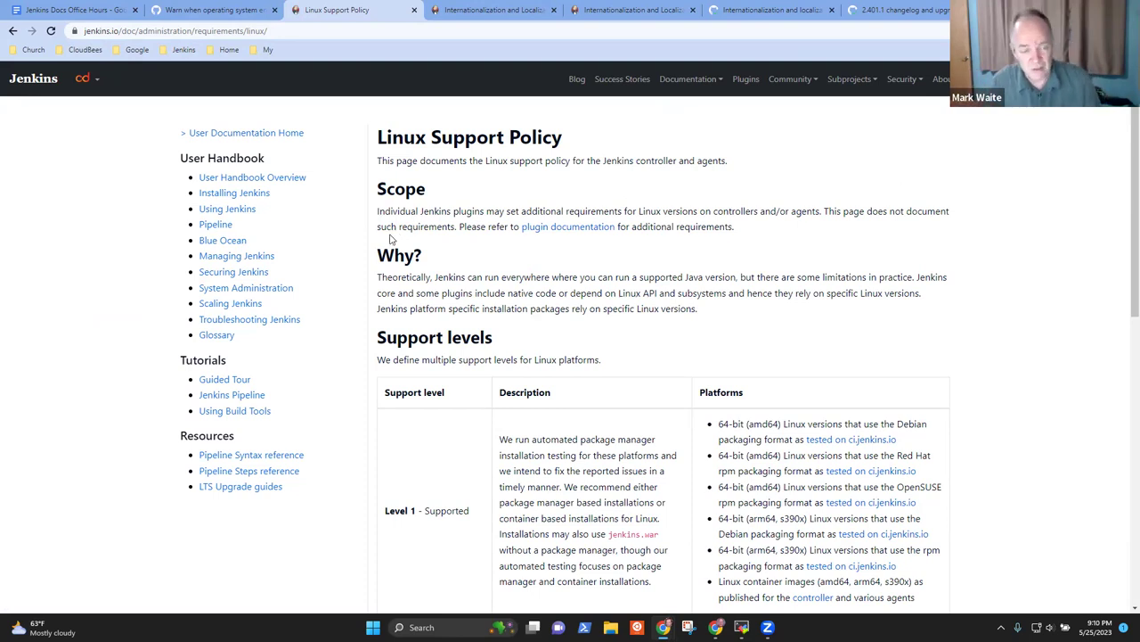
pyautogui.click(209, 10)
pyautogui.click(336, 15)
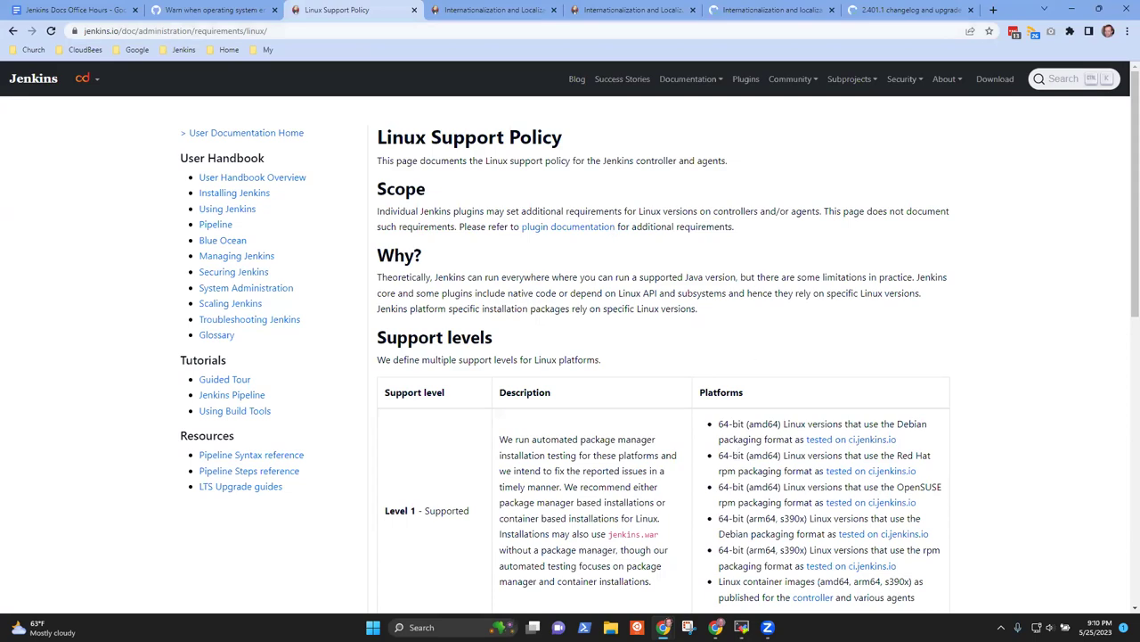
pyautogui.scroll(-1, 1124, 294)
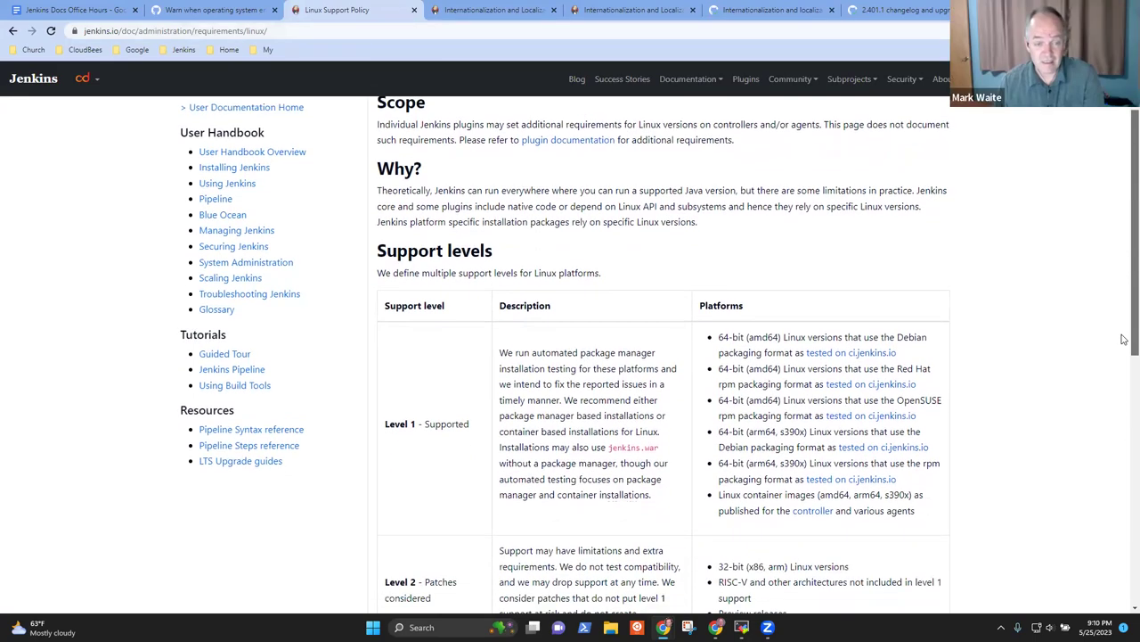
pyautogui.scroll(-2, 1125, 309)
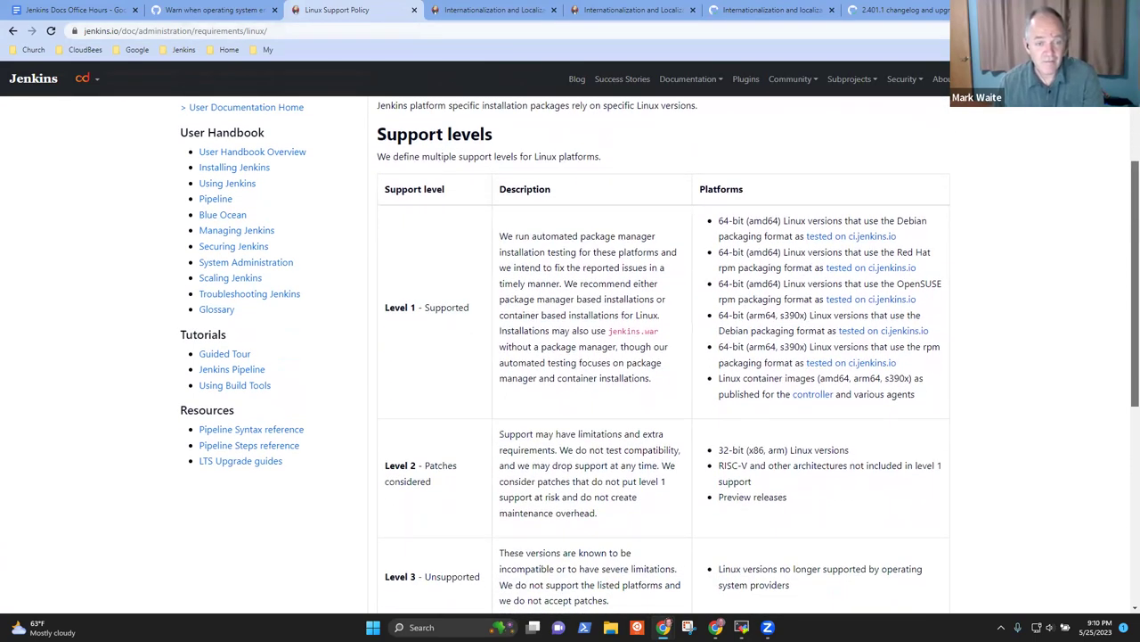
pyautogui.click(508, 137)
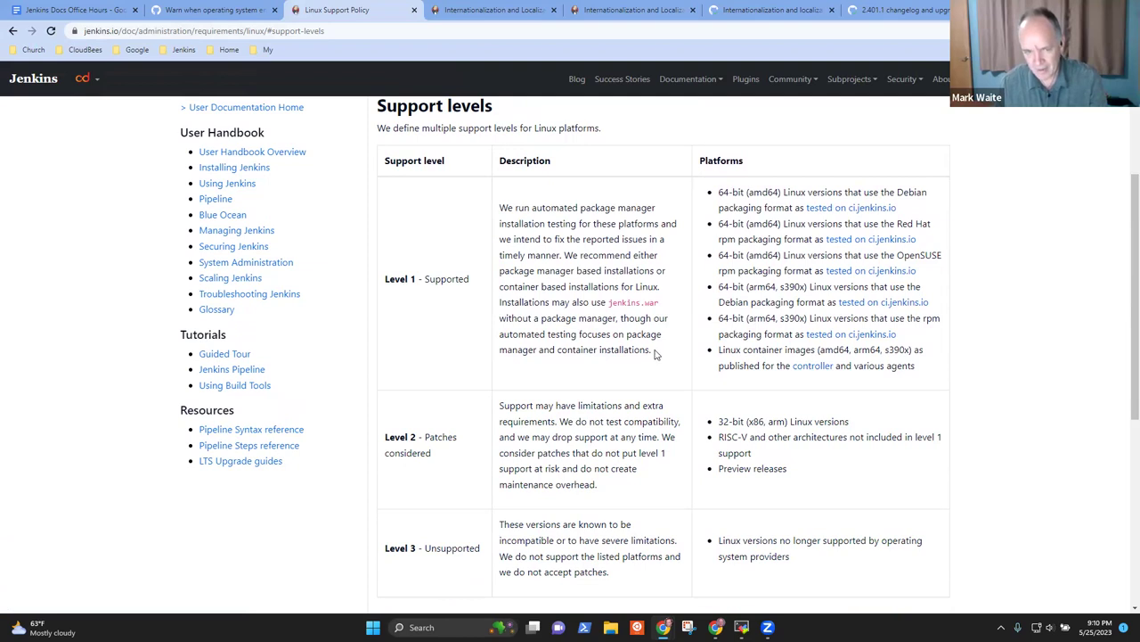
pyautogui.moveTo(653, 351); pyautogui.dragTo(501, 214)
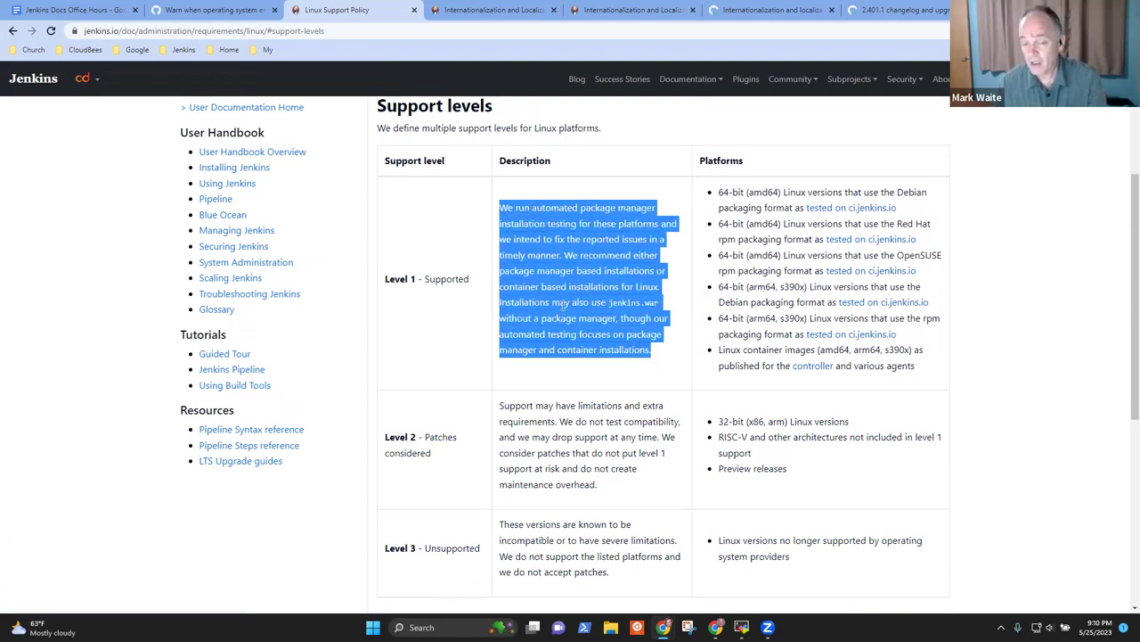
pyautogui.click(633, 347)
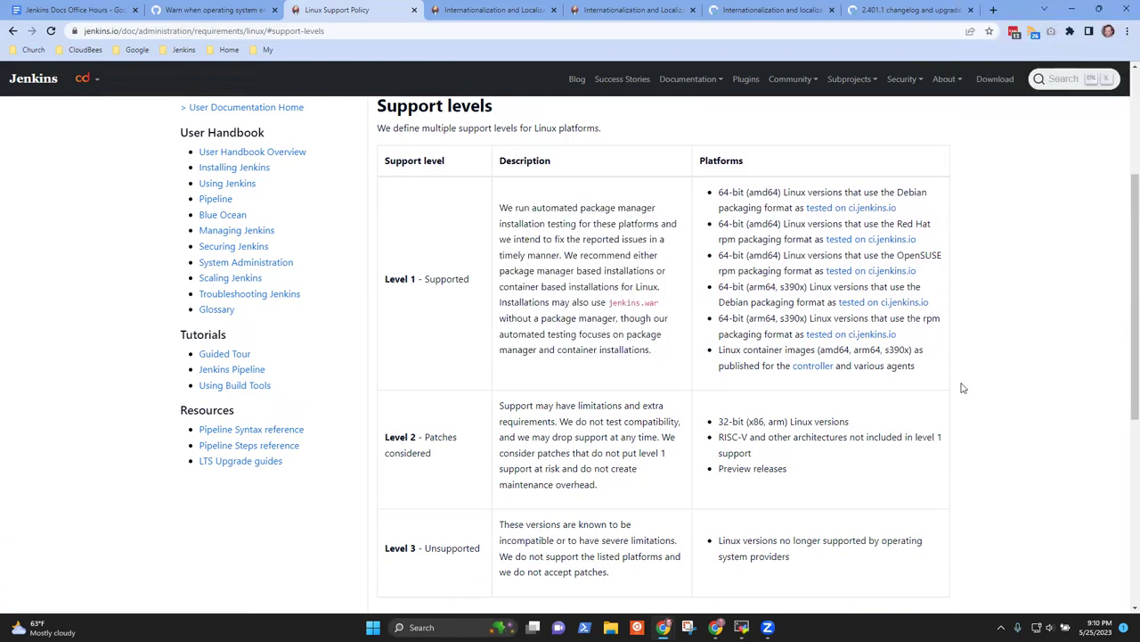
pyautogui.moveTo(917, 369); pyautogui.dragTo(772, 206)
pyautogui.click(986, 213)
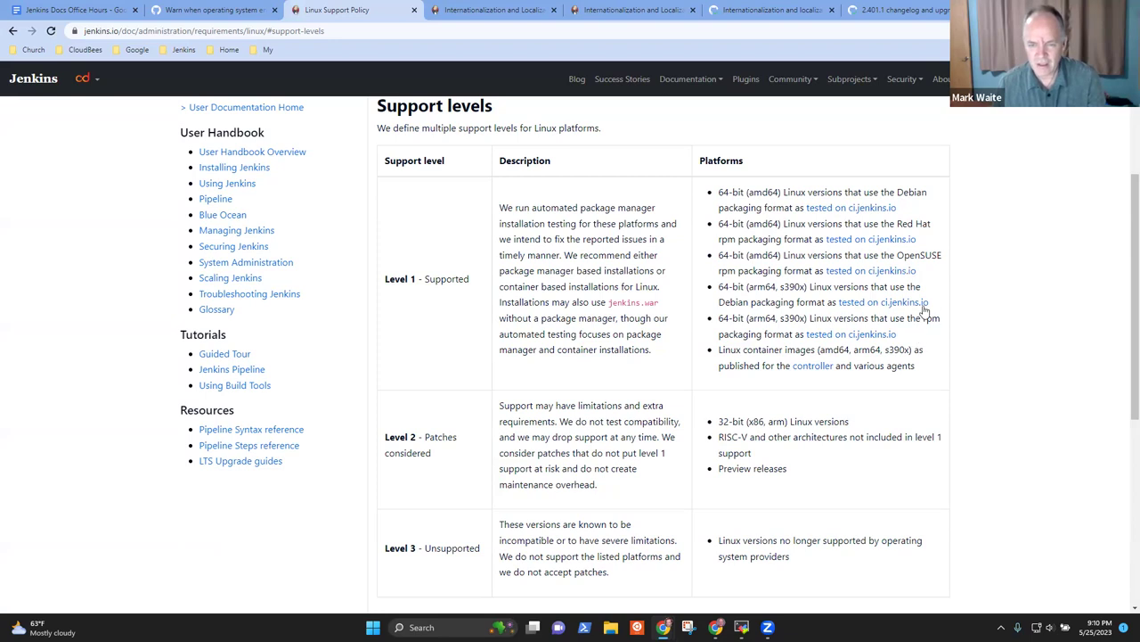
pyautogui.moveTo(941, 323); pyautogui.dragTo(718, 319)
pyautogui.click(776, 405)
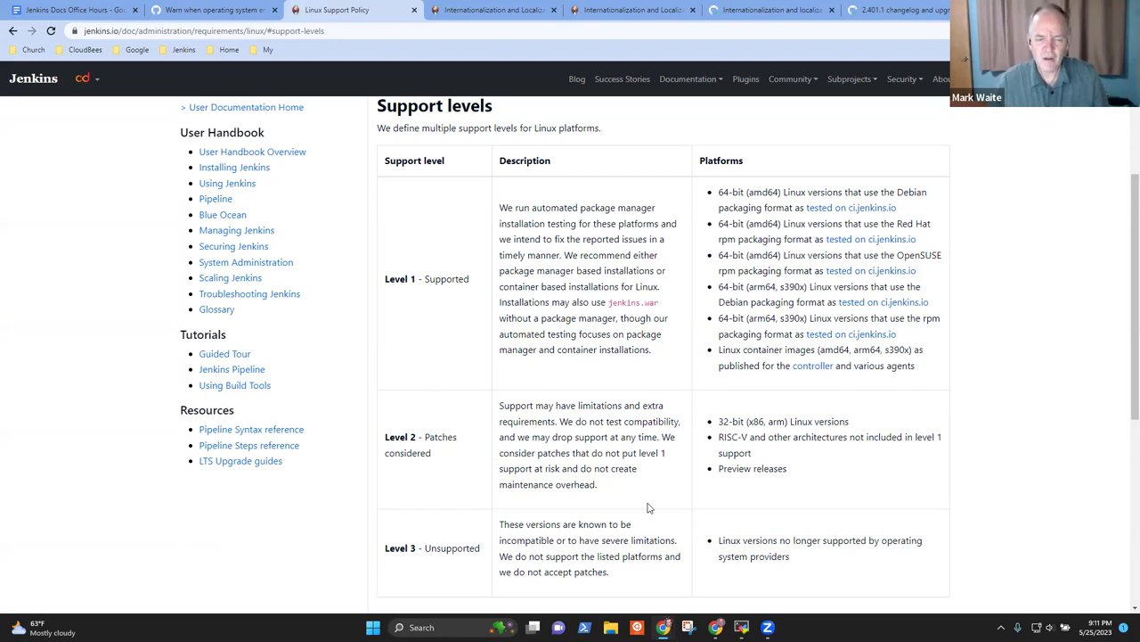
pyautogui.moveTo(600, 490); pyautogui.dragTo(499, 403)
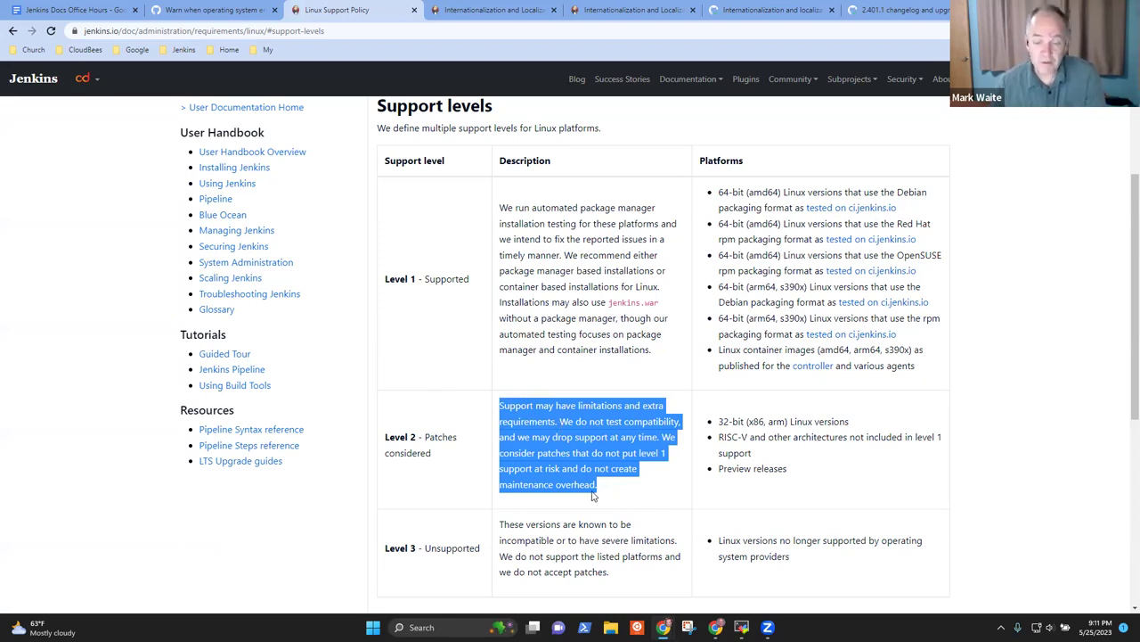
pyautogui.click(889, 472)
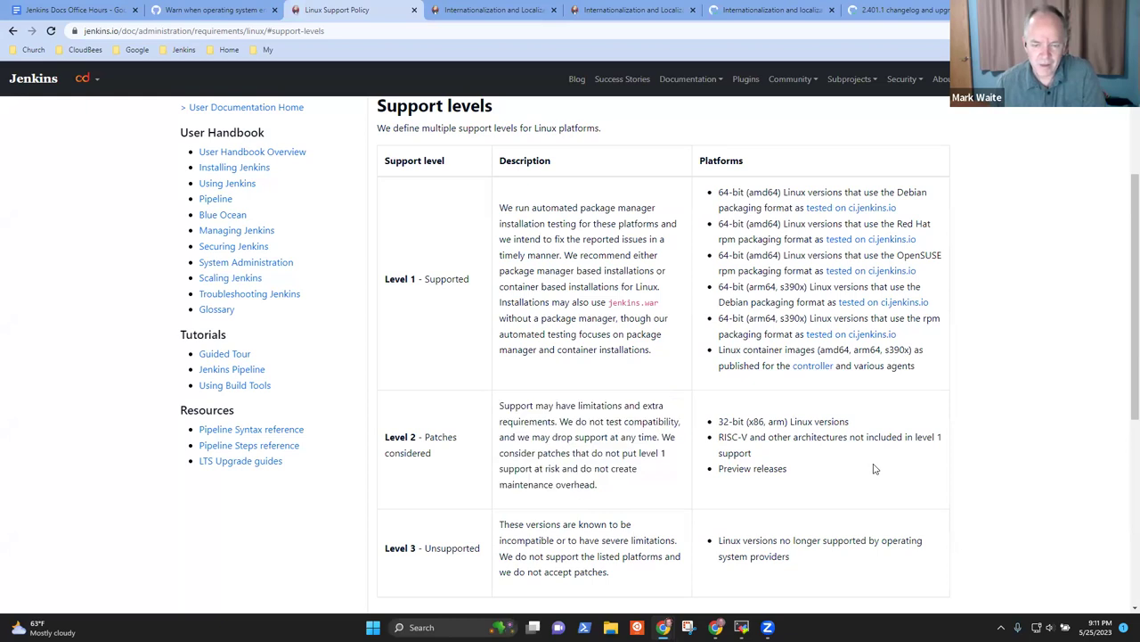
pyautogui.moveTo(857, 433); pyautogui.dragTo(783, 420)
pyautogui.click(755, 438)
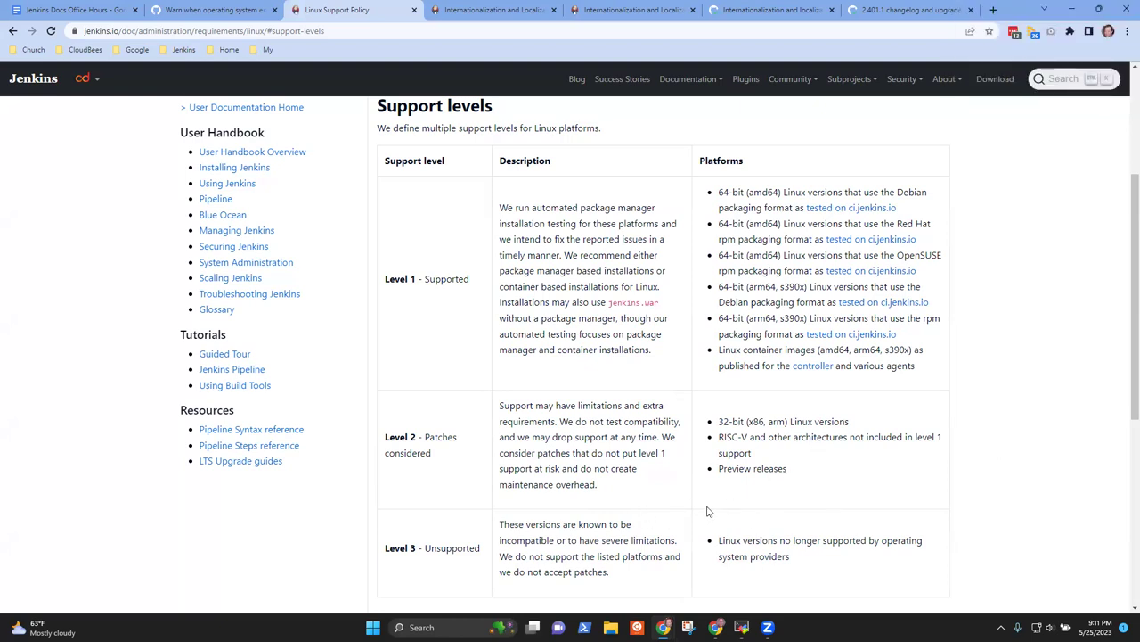
pyautogui.moveTo(813, 561); pyautogui.dragTo(720, 540)
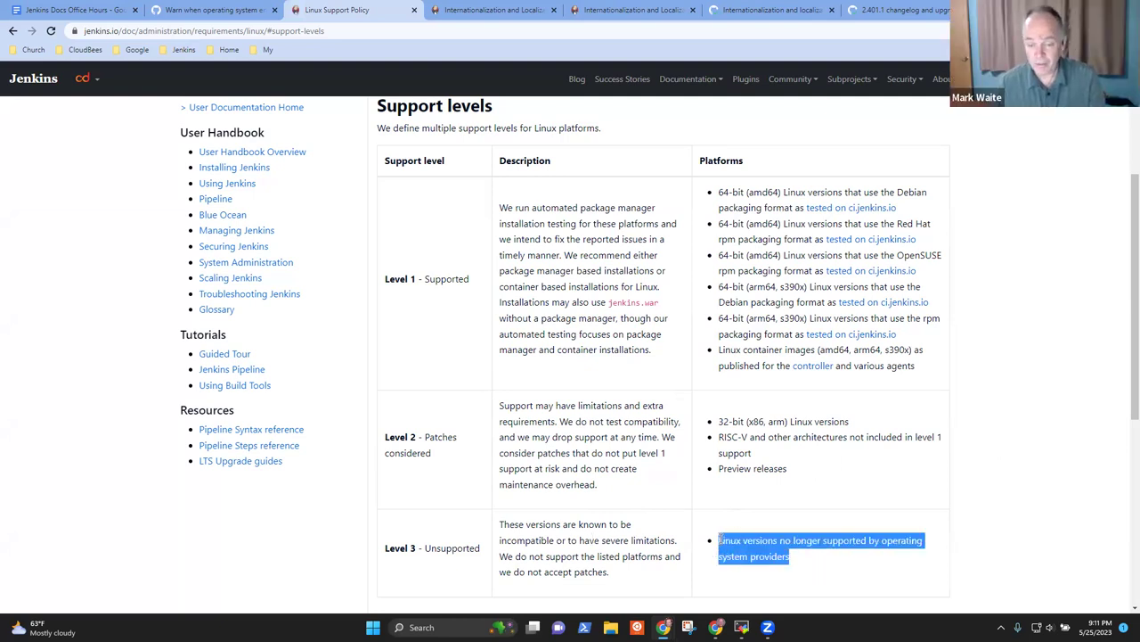
pyautogui.click(771, 540)
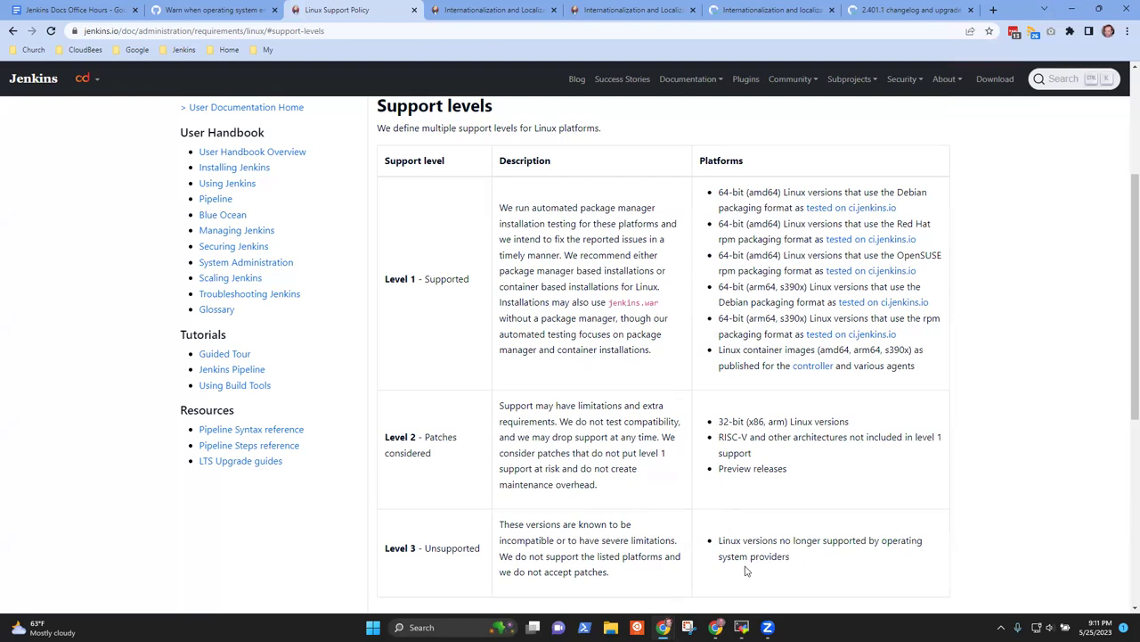
pyautogui.scroll(3, 650, 424)
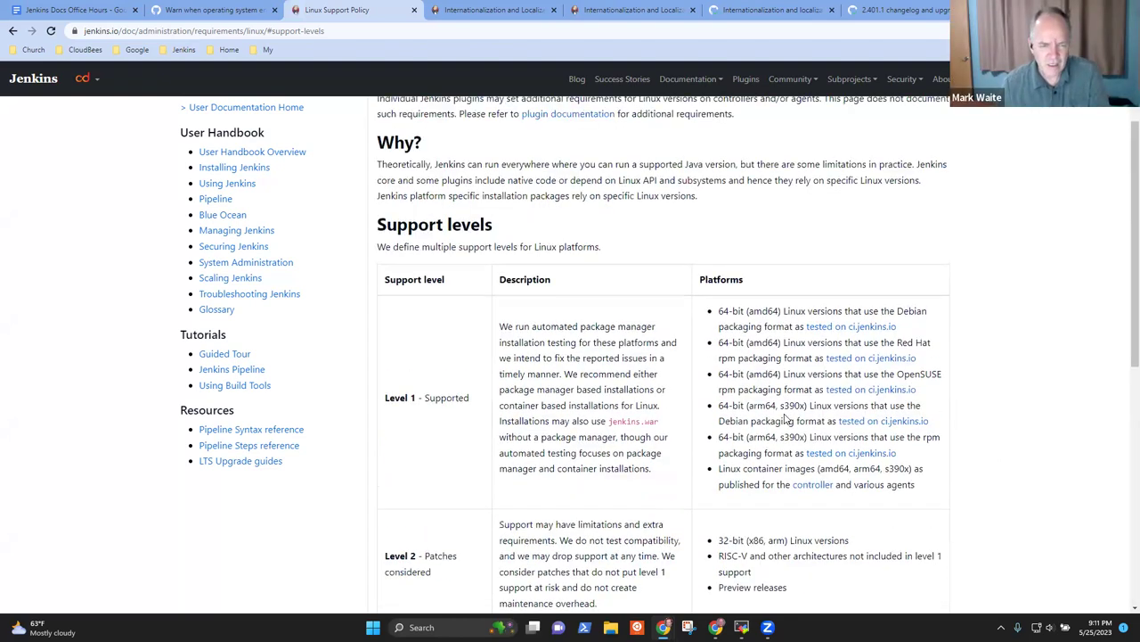
pyautogui.rightClick(740, 349)
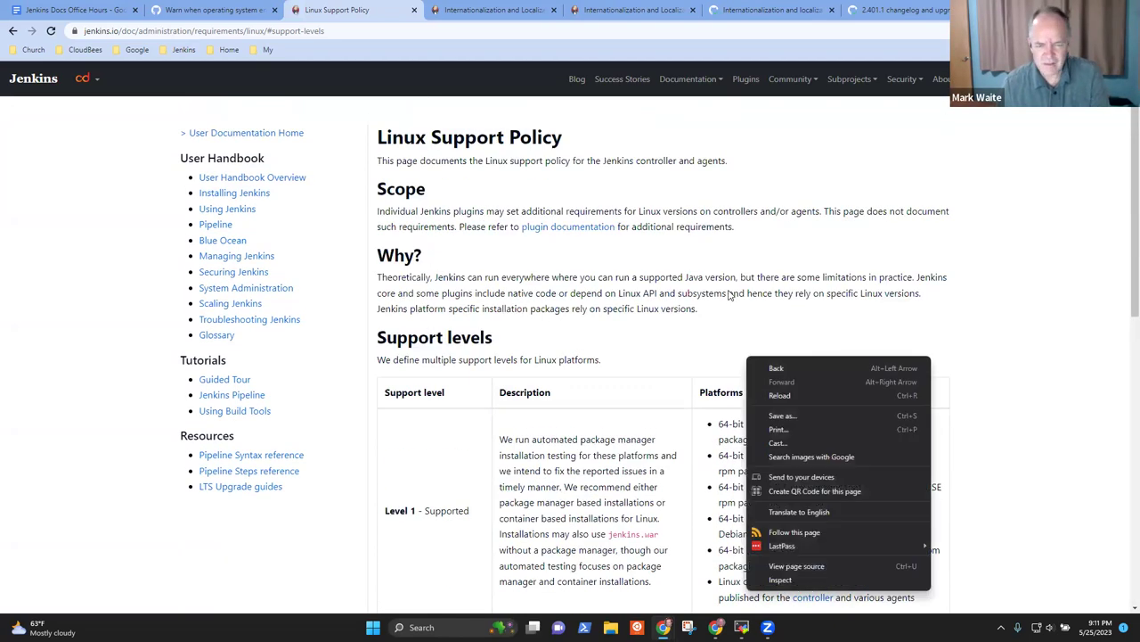
pyautogui.click(1011, 228)
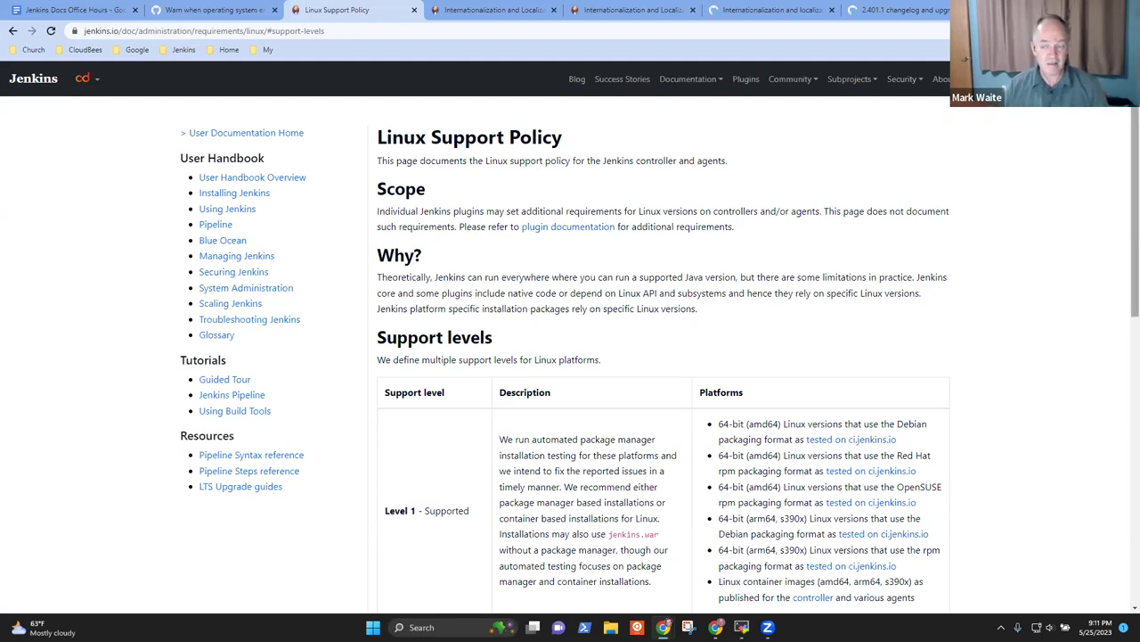
pyautogui.scroll(-3, 1125, 417)
pyautogui.scroll(1, 1124, 412)
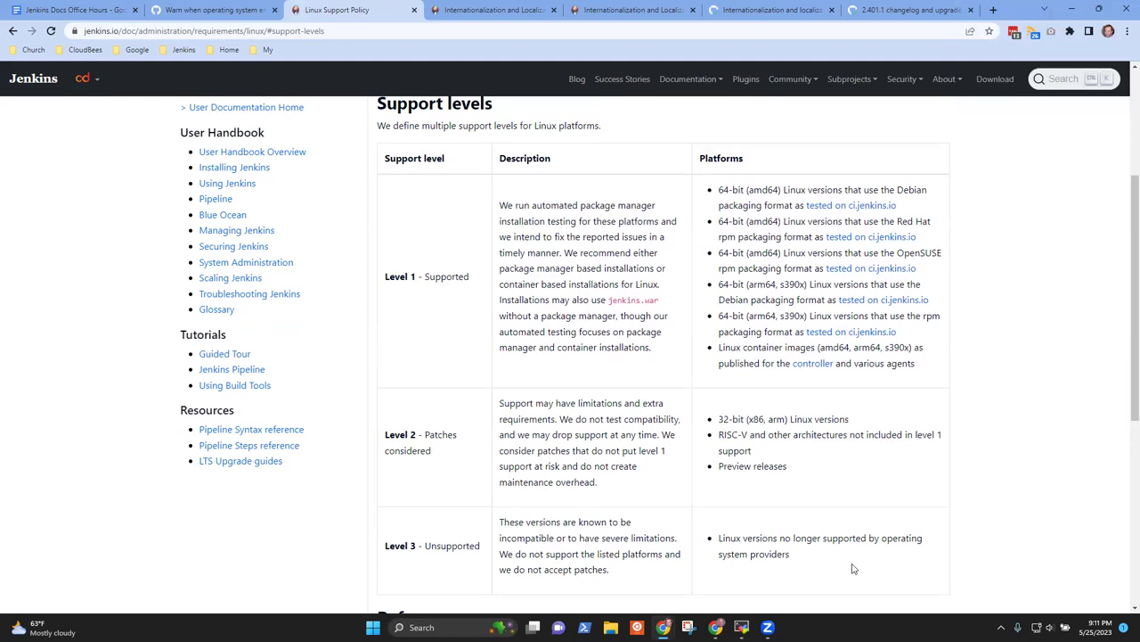
# Compare the pull request with the Linux Support Policy, select the line 76 end-of-life redirect URL, then return to the agenda
pyautogui.click(194, 12)
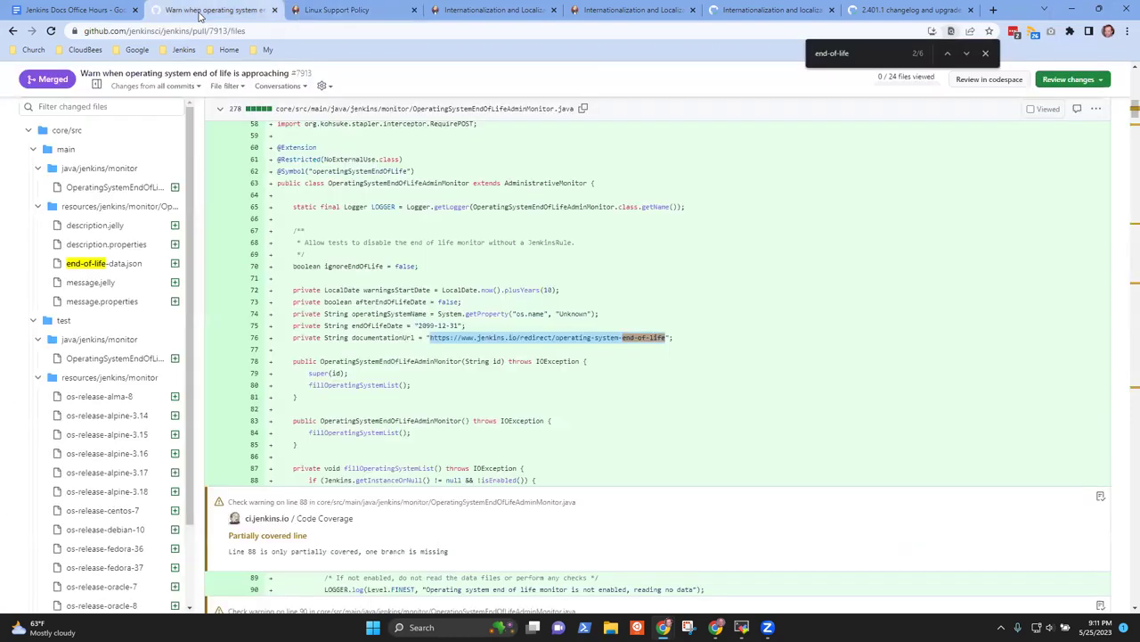
pyautogui.click(357, 11)
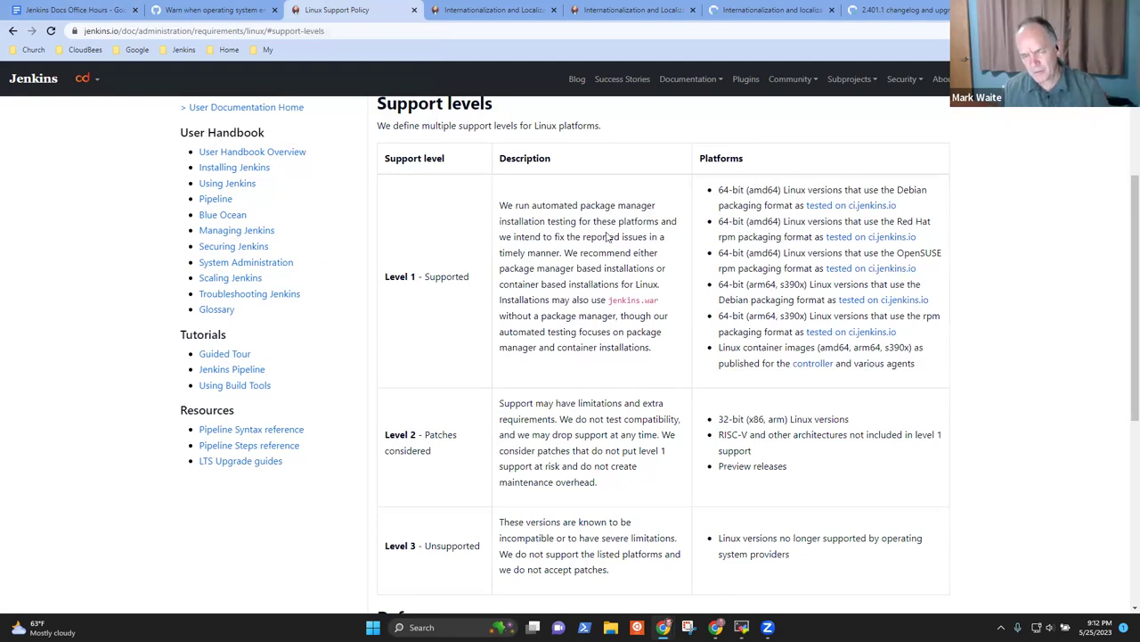
pyautogui.click(218, 9)
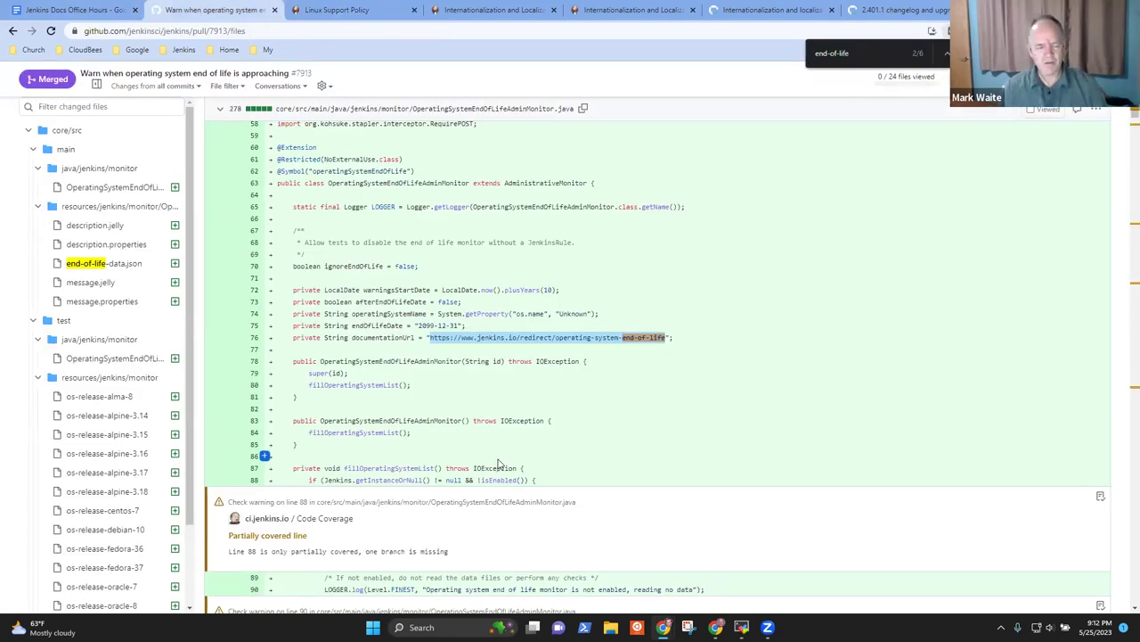
pyautogui.moveTo(430, 337); pyautogui.dragTo(665, 338)
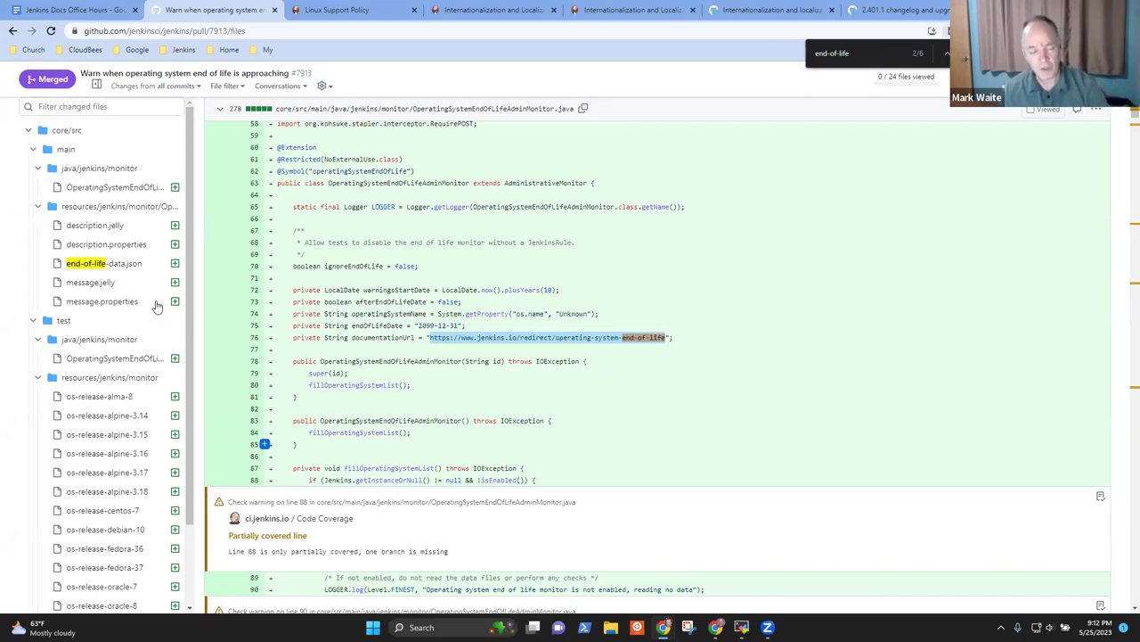
pyautogui.click(79, 10)
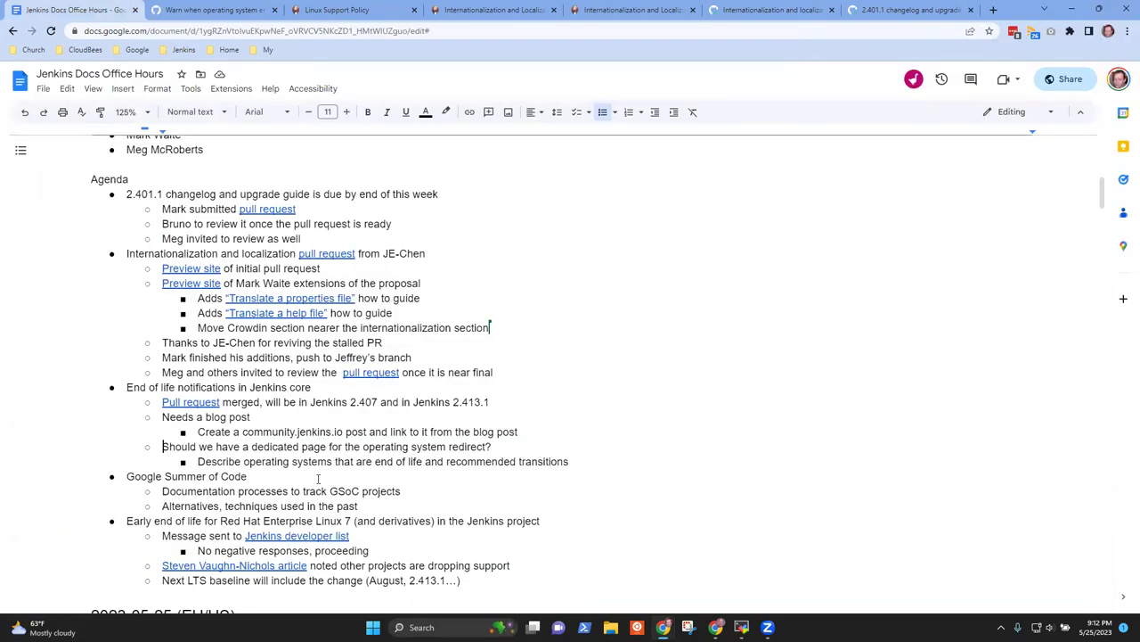
# Add the sub-bullet 'Link to the blog post as the redirect destination' under the transitions item
pyautogui.press('Up')
pyautogui.press('End')
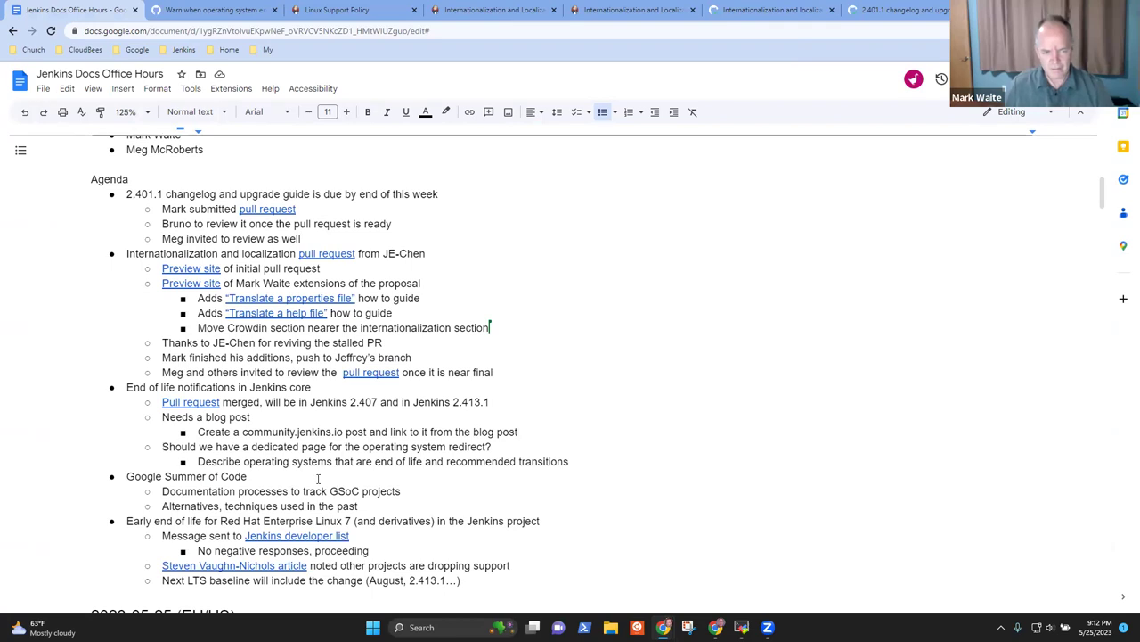
pyautogui.press('Return')
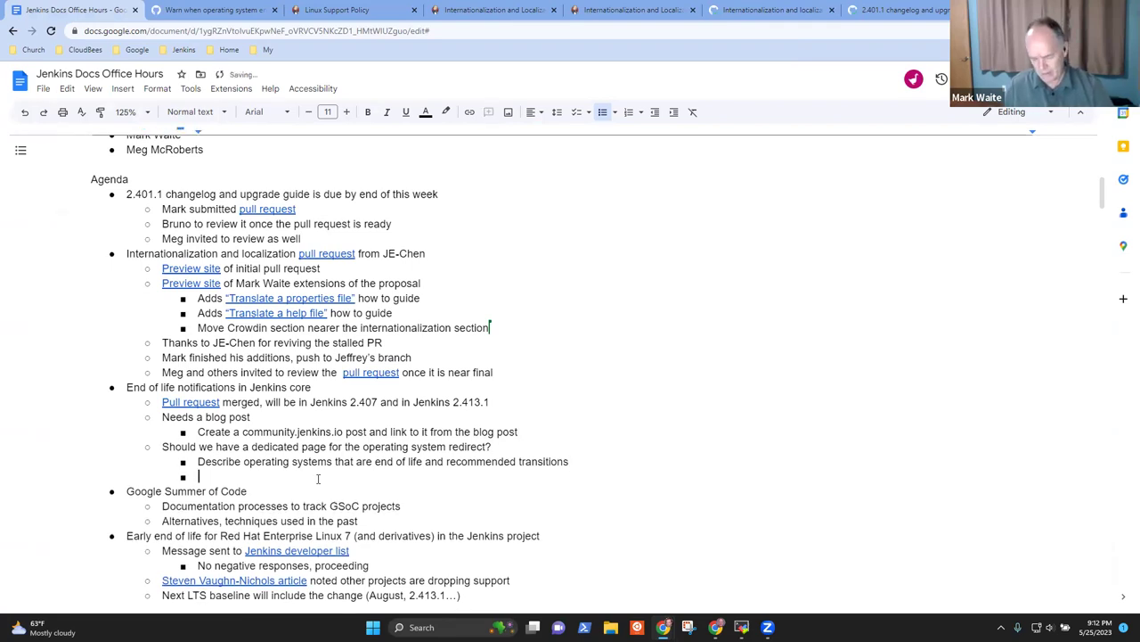
pyautogui.write('Link to ')
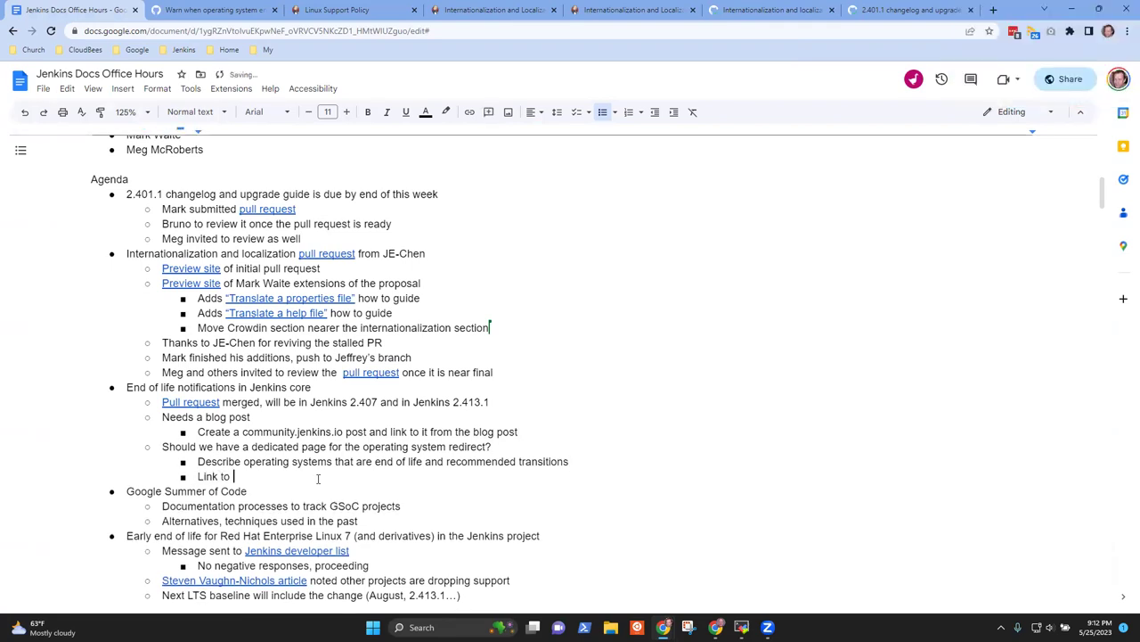
pyautogui.write('the blog post')
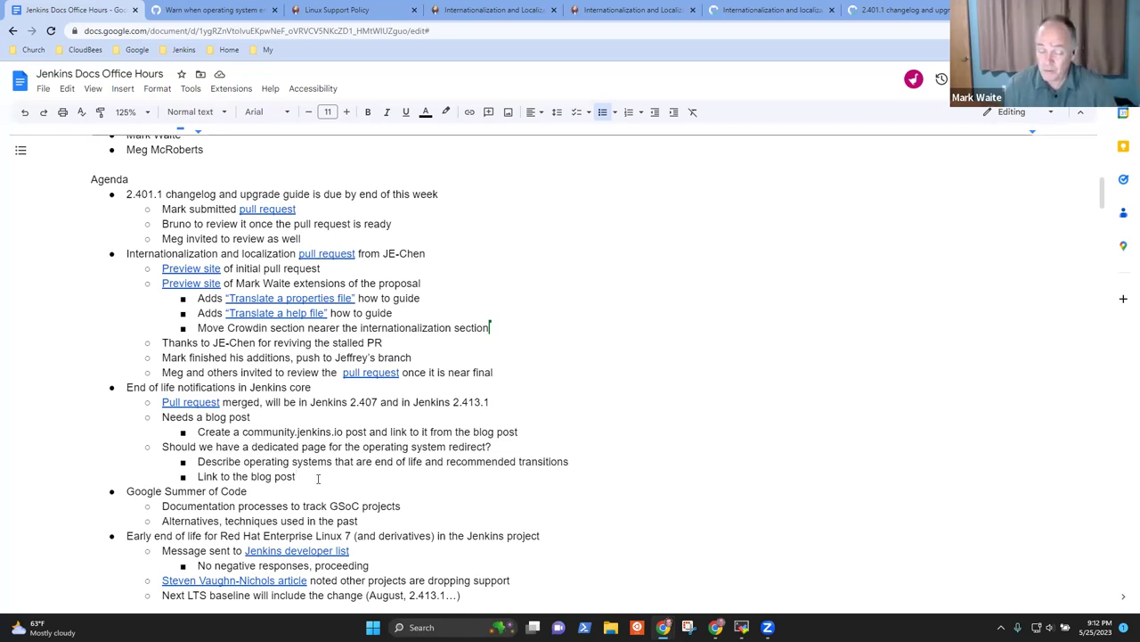
pyautogui.click(318, 478)
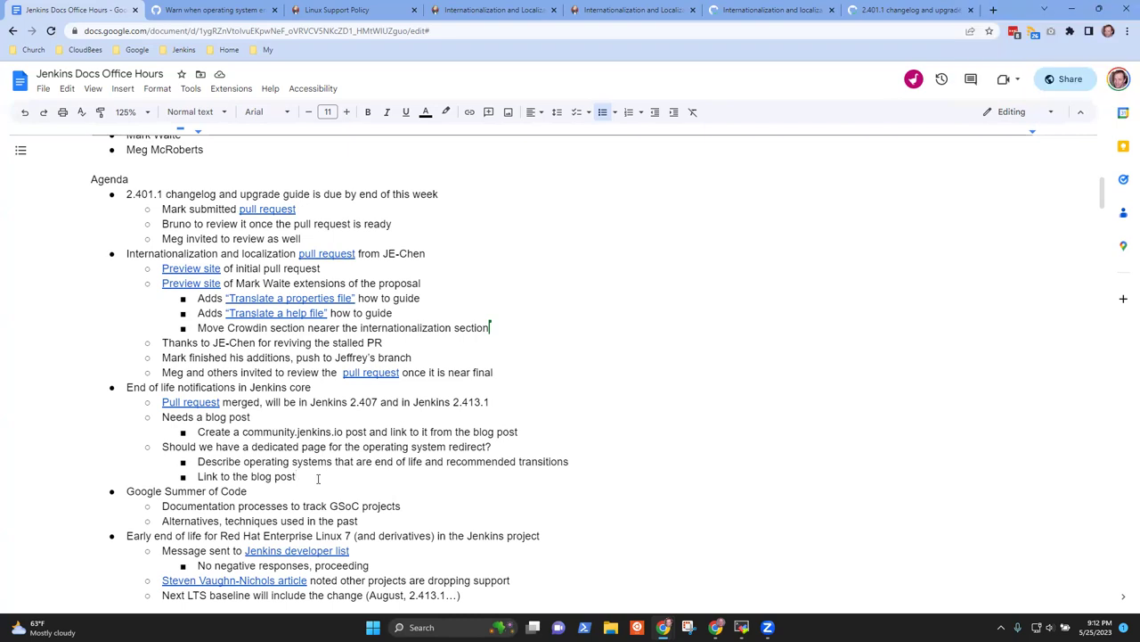
pyautogui.write('as the redirect destino')
pyautogui.write('tion')
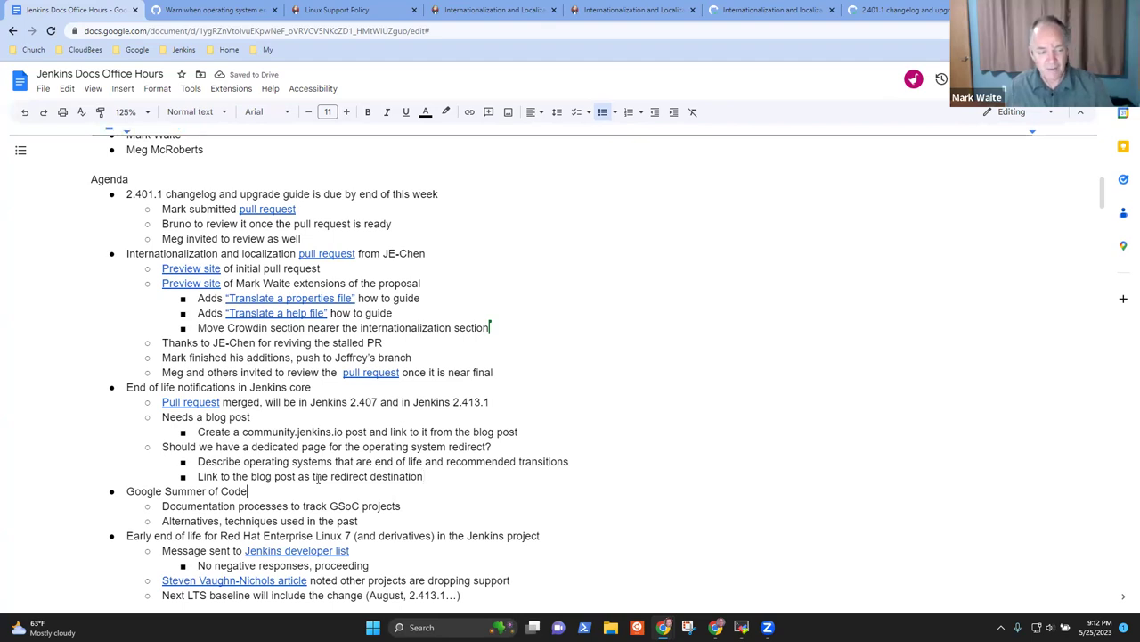
pyautogui.scroll(-1, 318, 479)
pyautogui.click(423, 511)
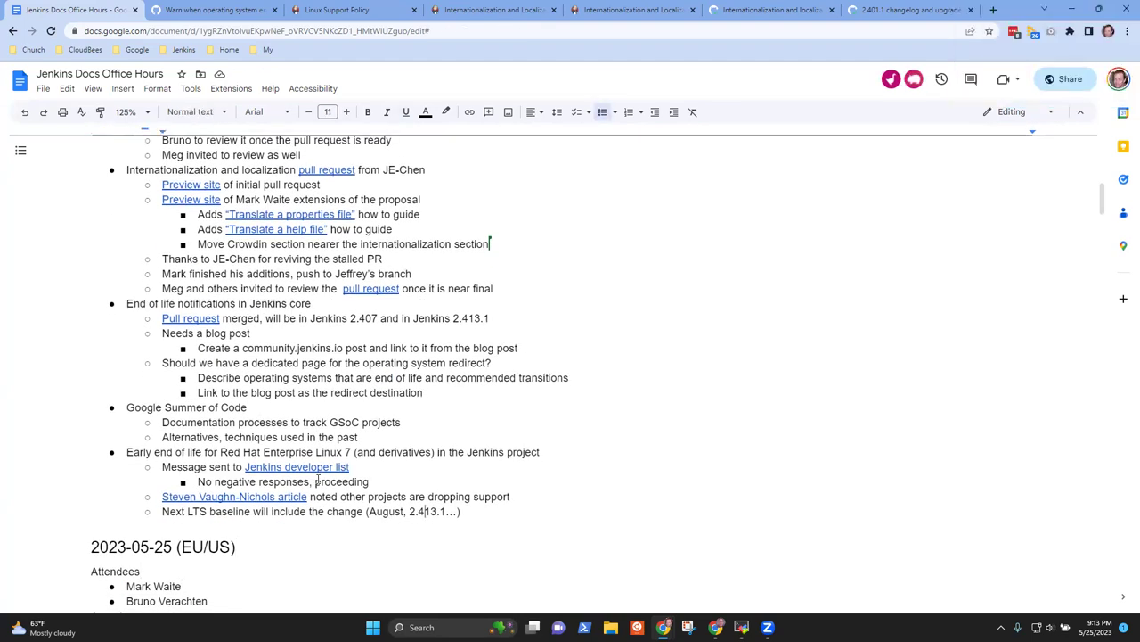